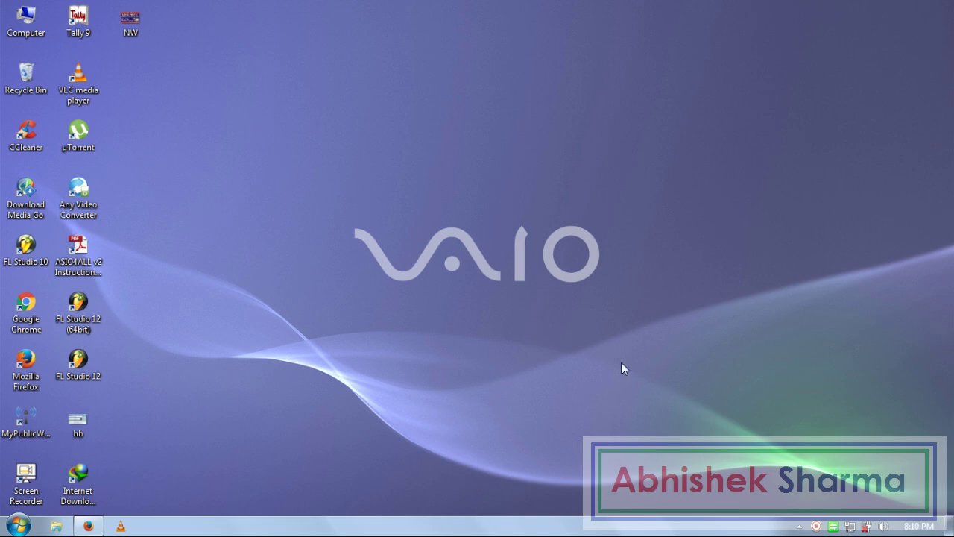
- Launch Microsoft Office Excel 2007 from the Start menu to open a blank Book1 workbook
left_click(18, 525)
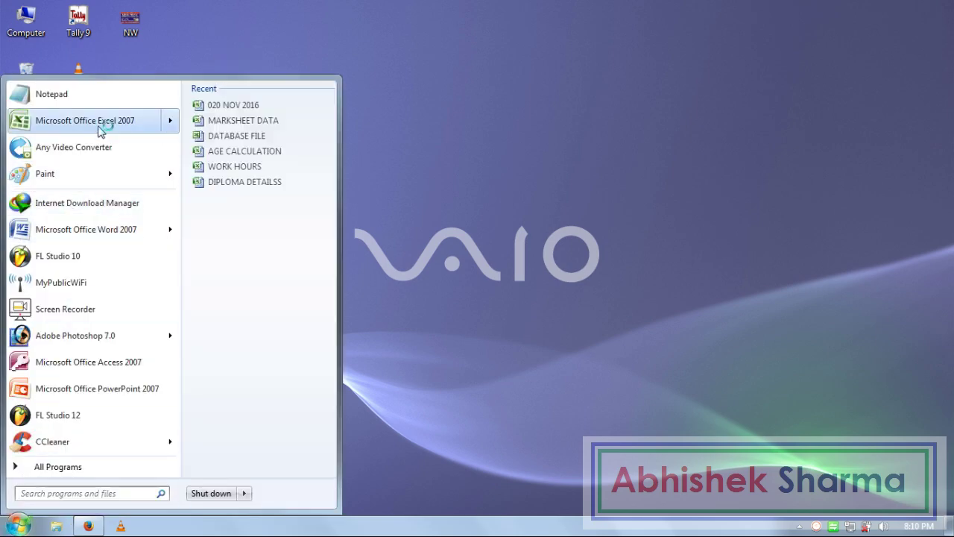
left_click(100, 127)
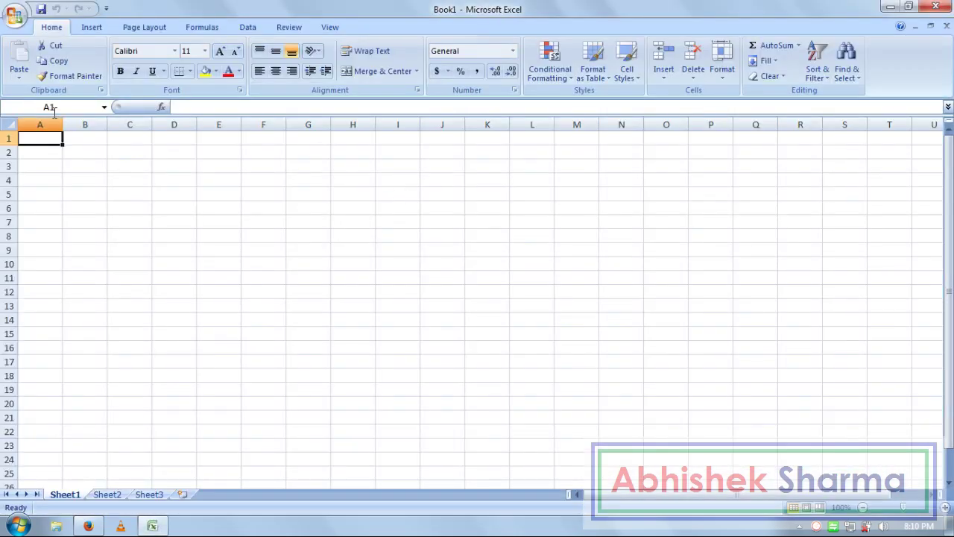
- Insert a WordArt title reading 'BIRTH CALCULATIONS' and move it up across rows 1–5
left_click(99, 28)
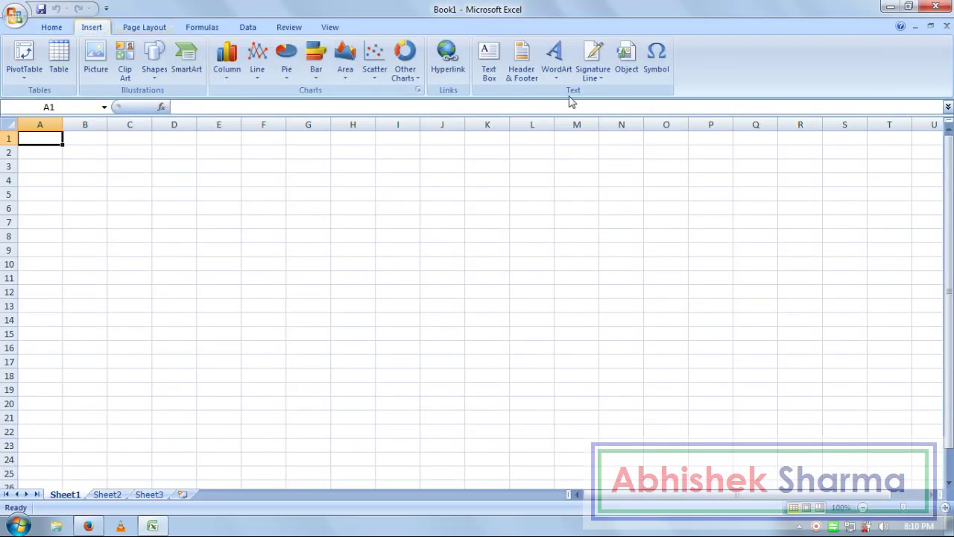
left_click(559, 75)
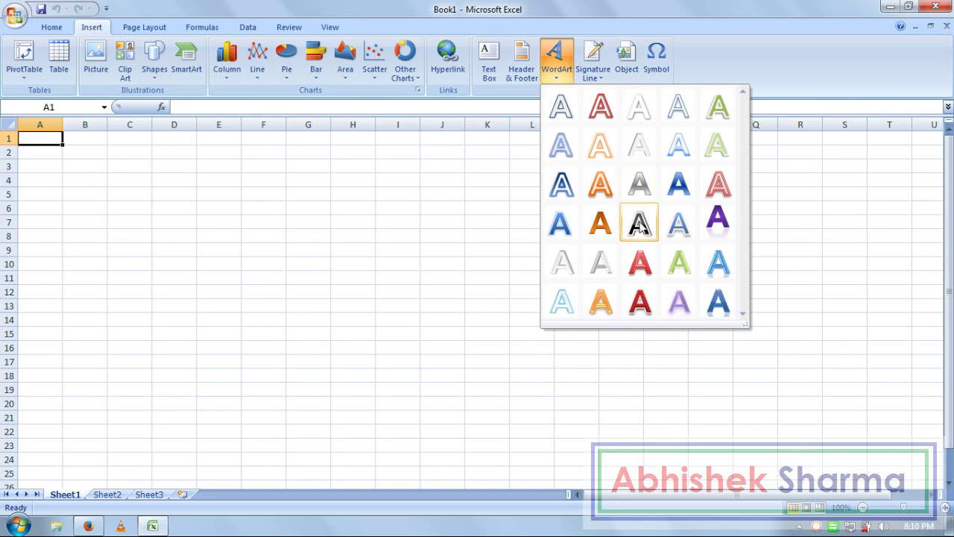
left_click(638, 221)
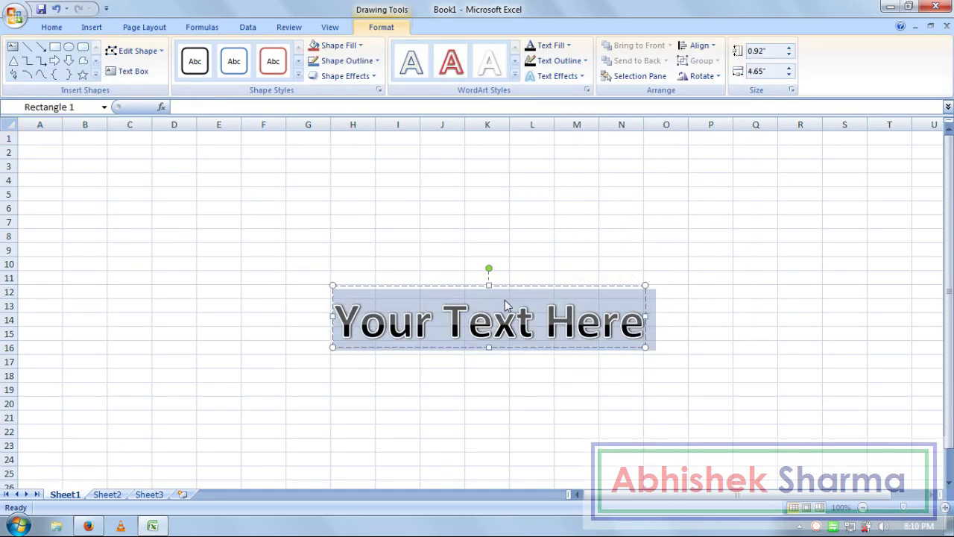
type("BIR")
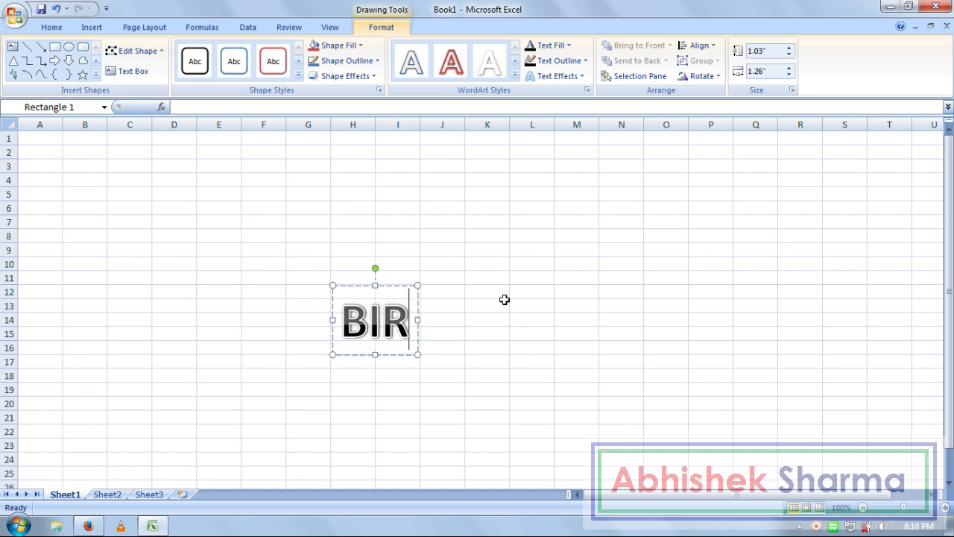
type("TH C")
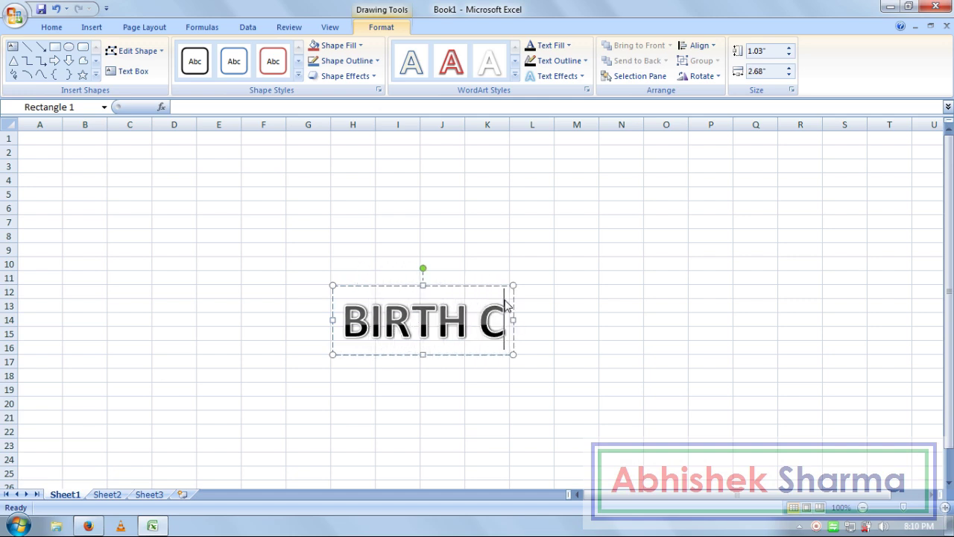
type("ALCU")
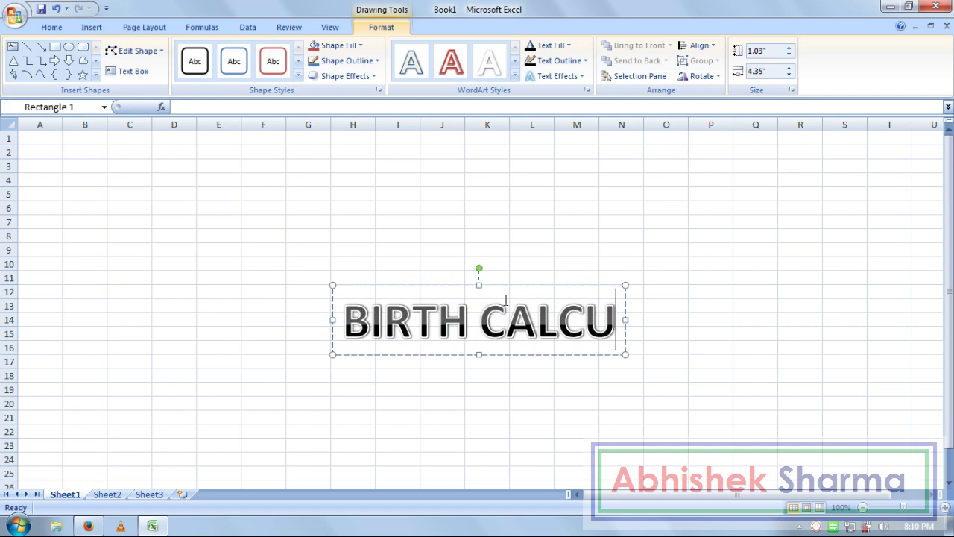
type("L")
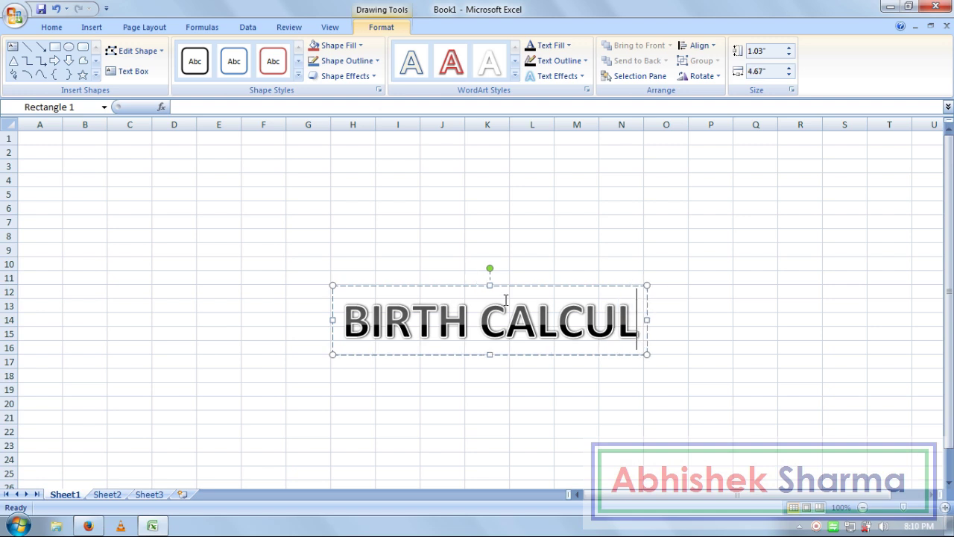
type("ATION")
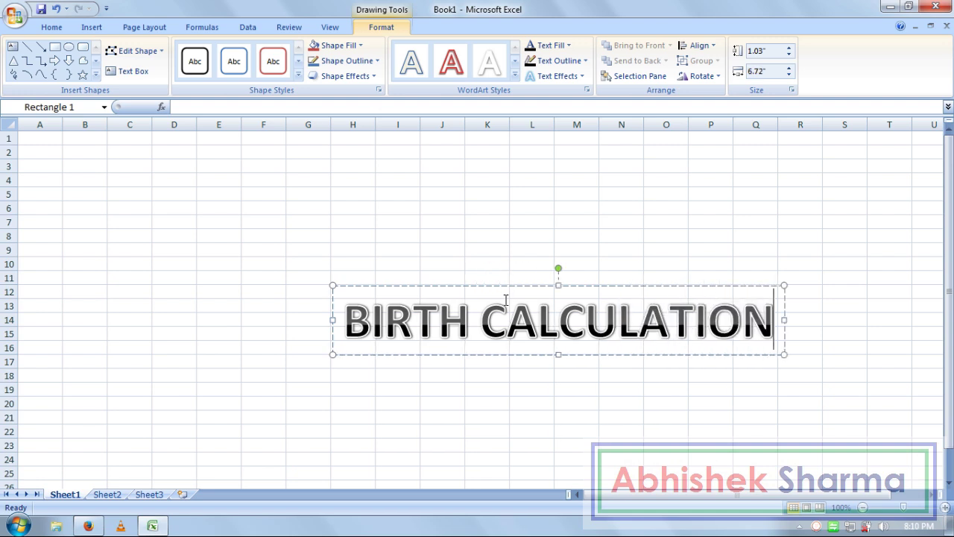
type("S")
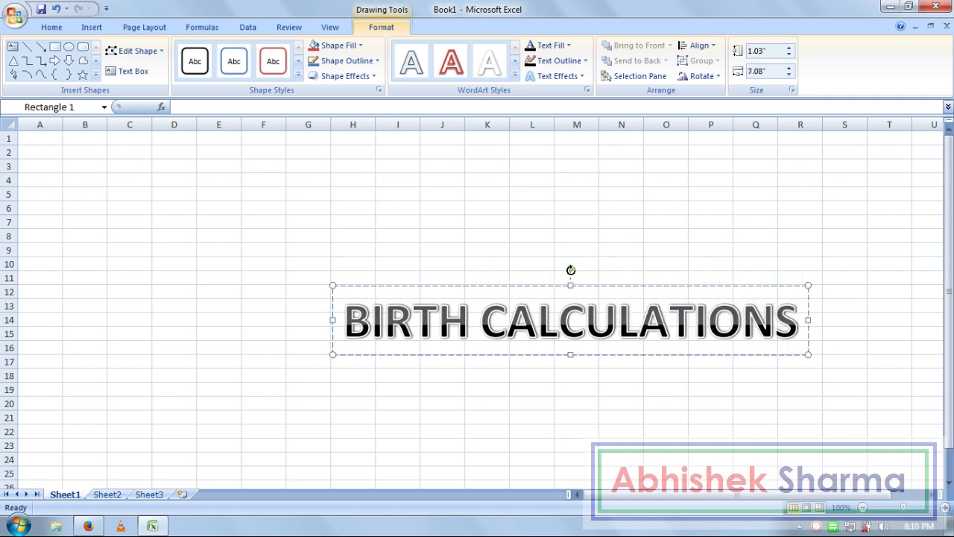
left_click_drag(523, 282, 425, 134)
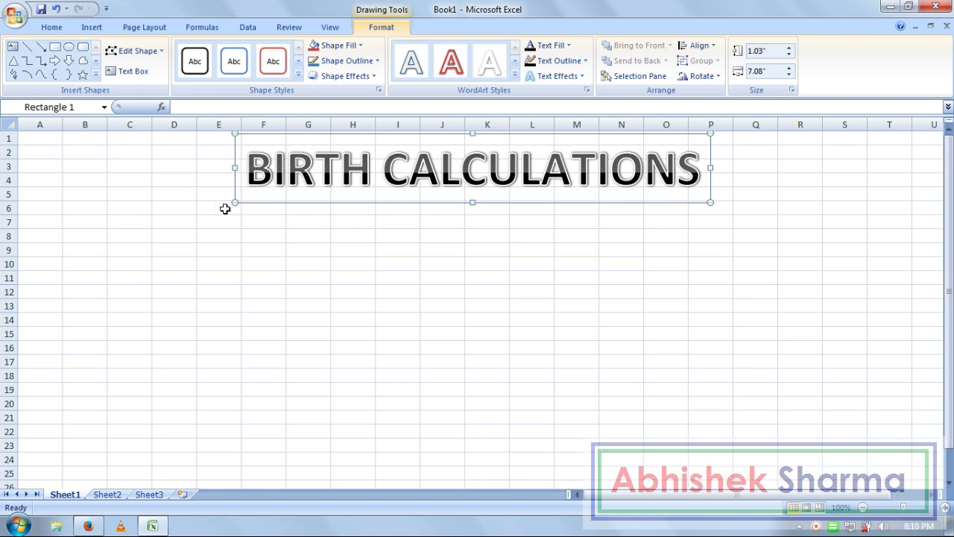
left_click(52, 208)
- Enter the headers NAME, DATE OF BIRTH and PRESENT DATE in A5 to C5
key("Up")
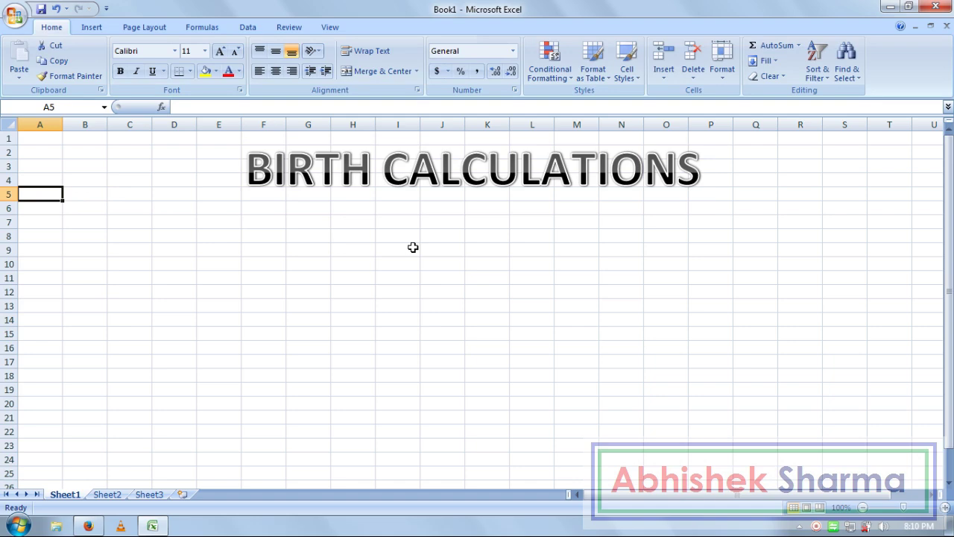
type("NAM")
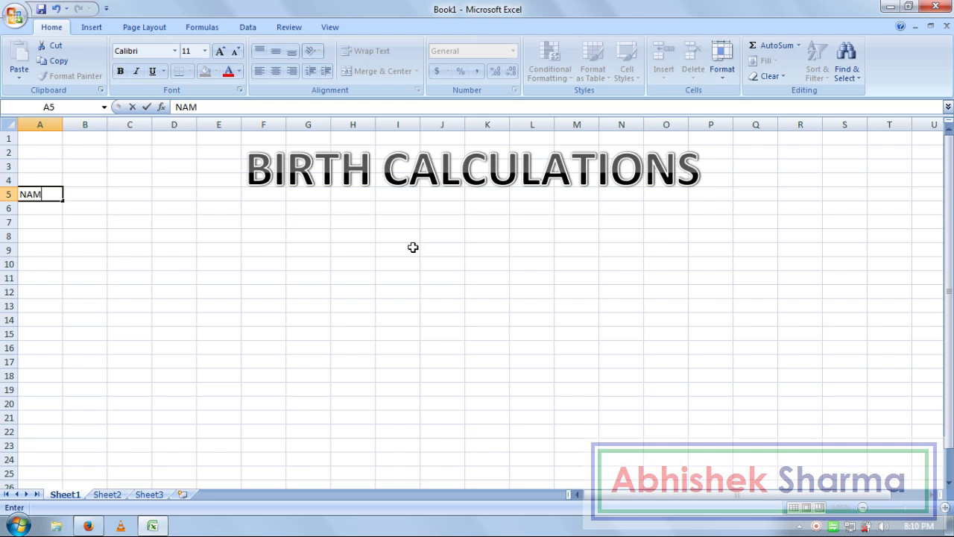
type("E")
key("Tab")
type("D")
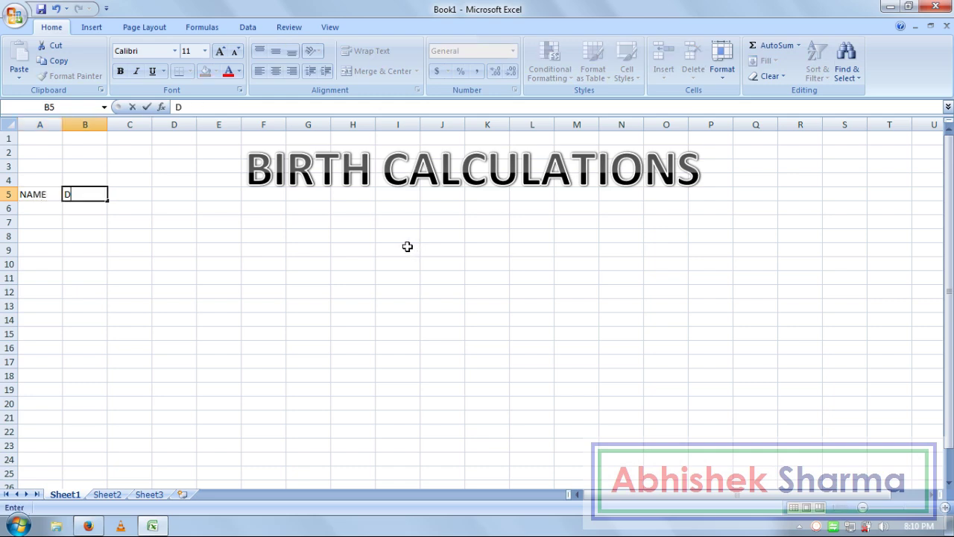
type("ATE O")
type("F BIRTH")
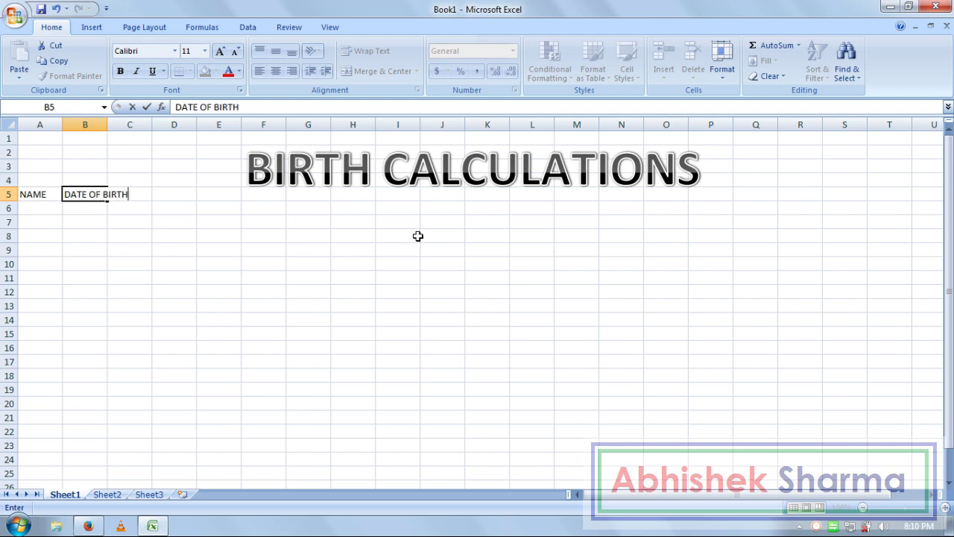
key("Tab")
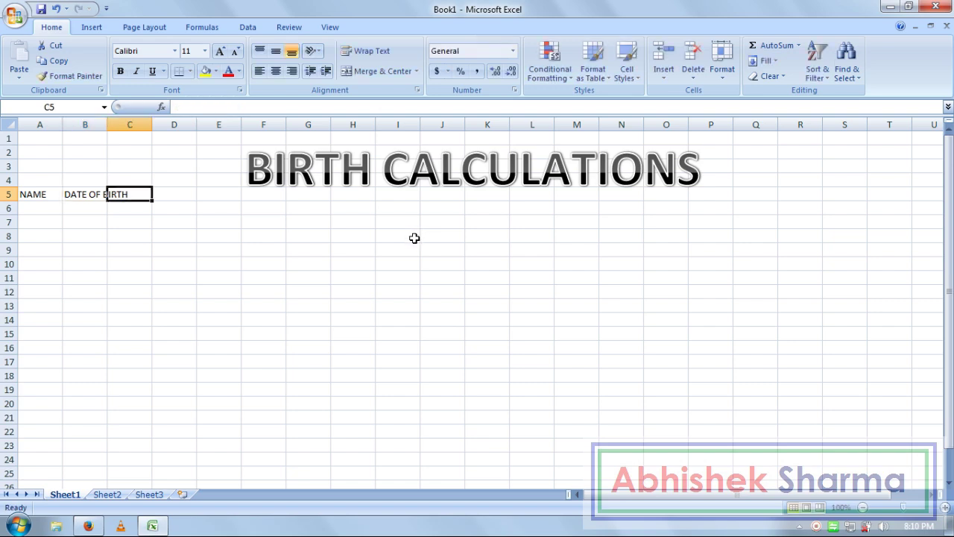
type("PRE")
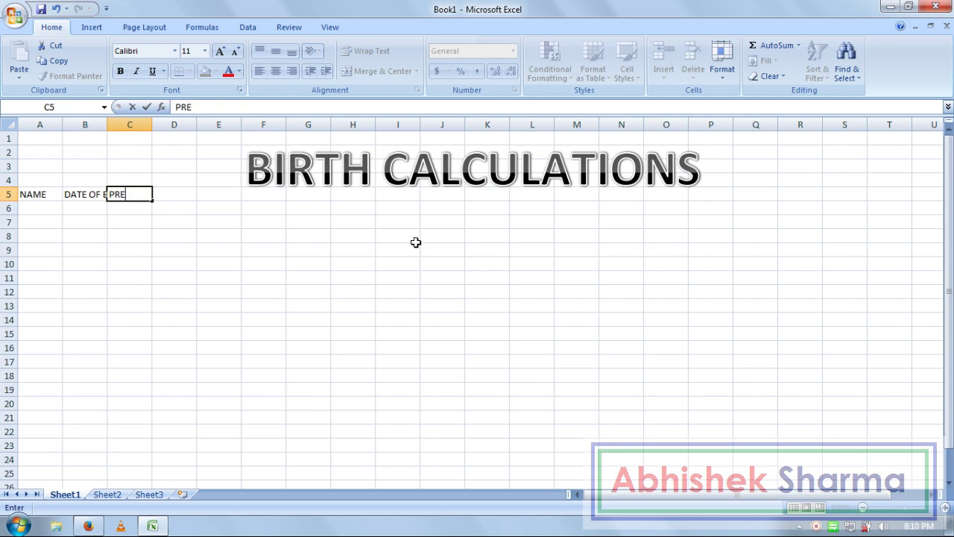
type("S")
type("ENT DA")
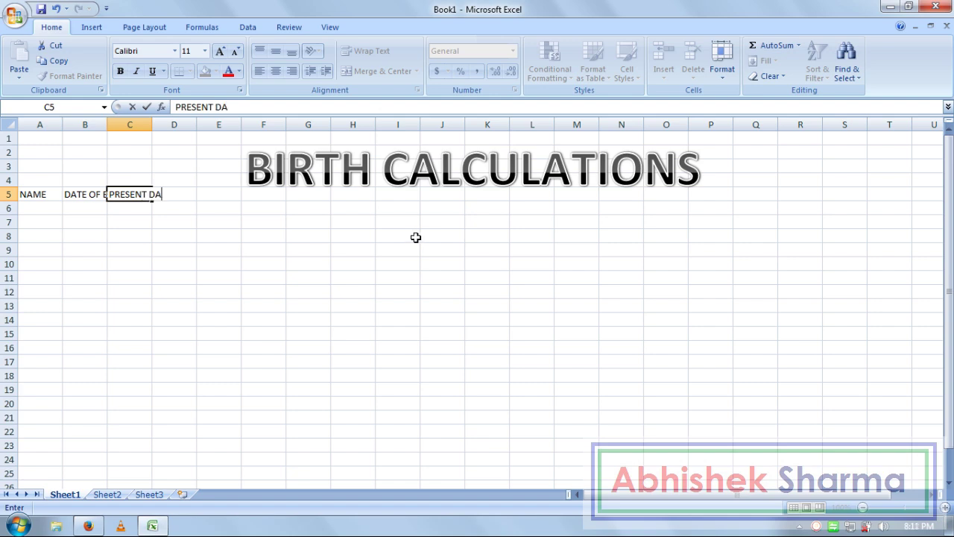
type("TE")
key("Return")
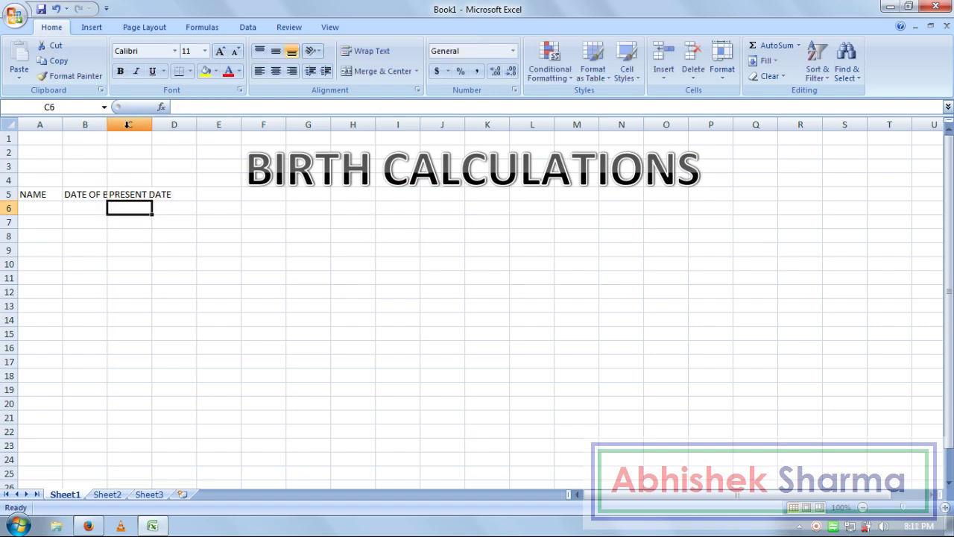
- Widen column B to fit DATE OF BIRTH and review the three headers
left_click_drag(110, 124, 157, 124)
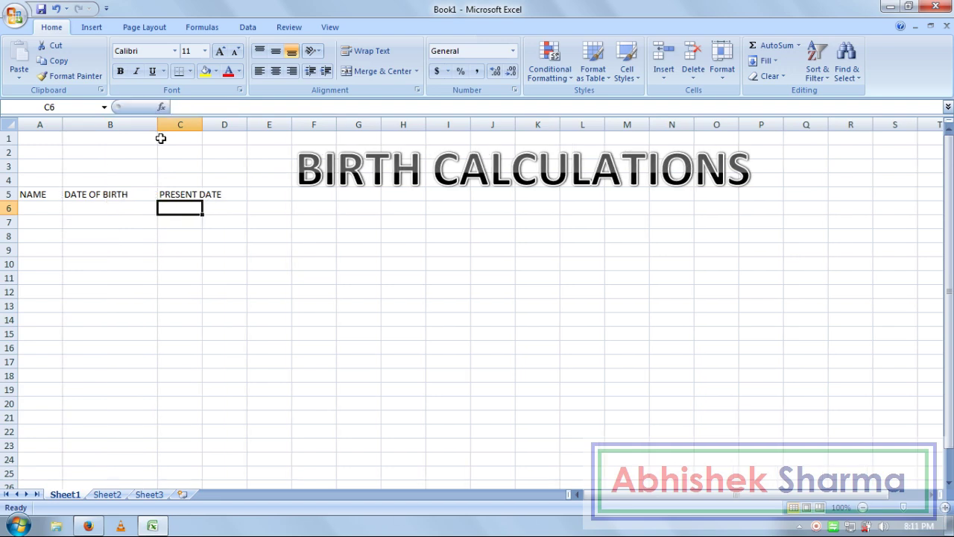
left_click_drag(73, 222, 74, 236)
left_click(193, 200)
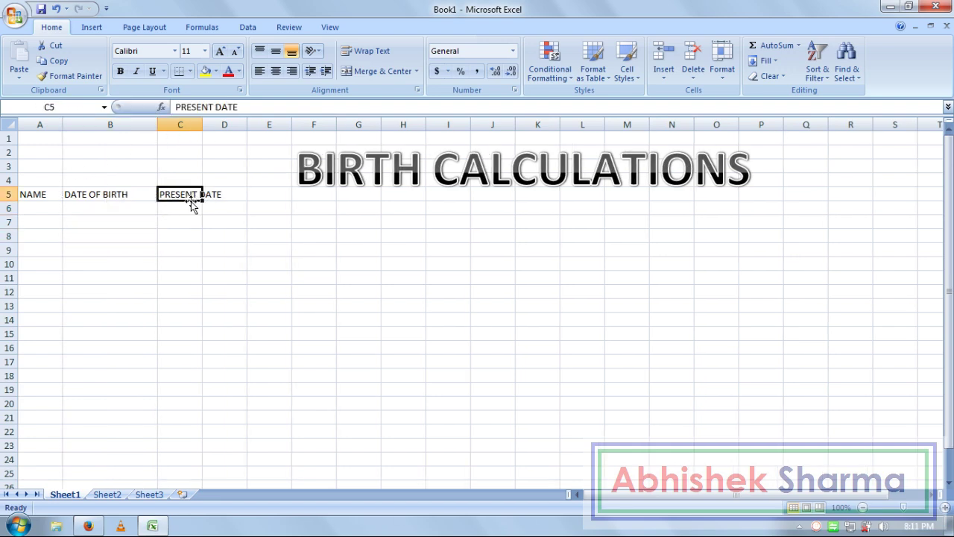
left_click(37, 195)
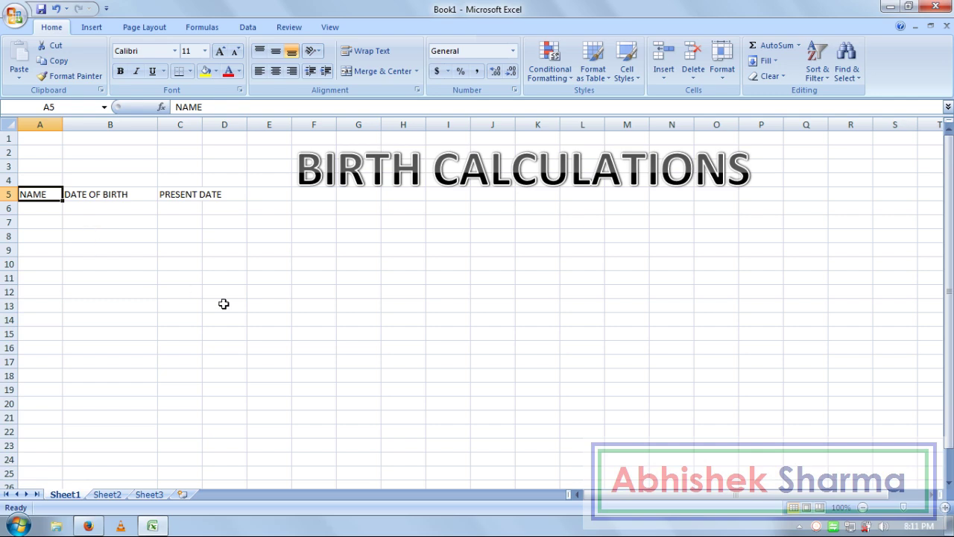
left_click(102, 192)
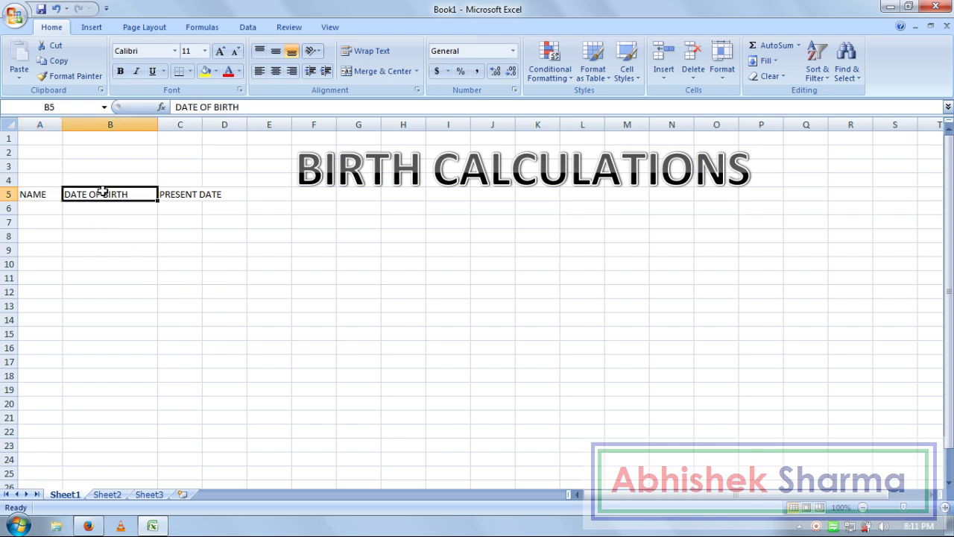
left_click(166, 194)
left_click(44, 207)
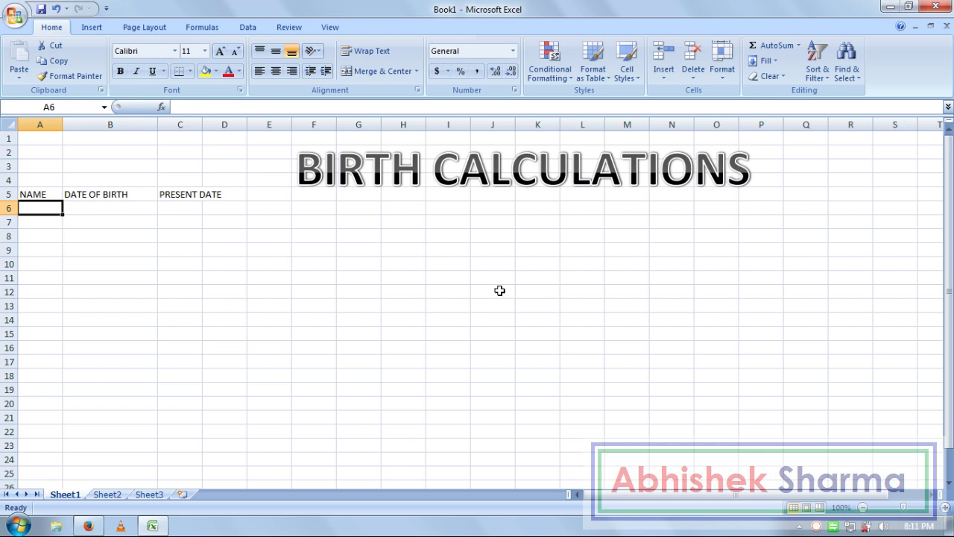
- Enter four people's full names in A6 to A9 under NAME
type("SANDEE")
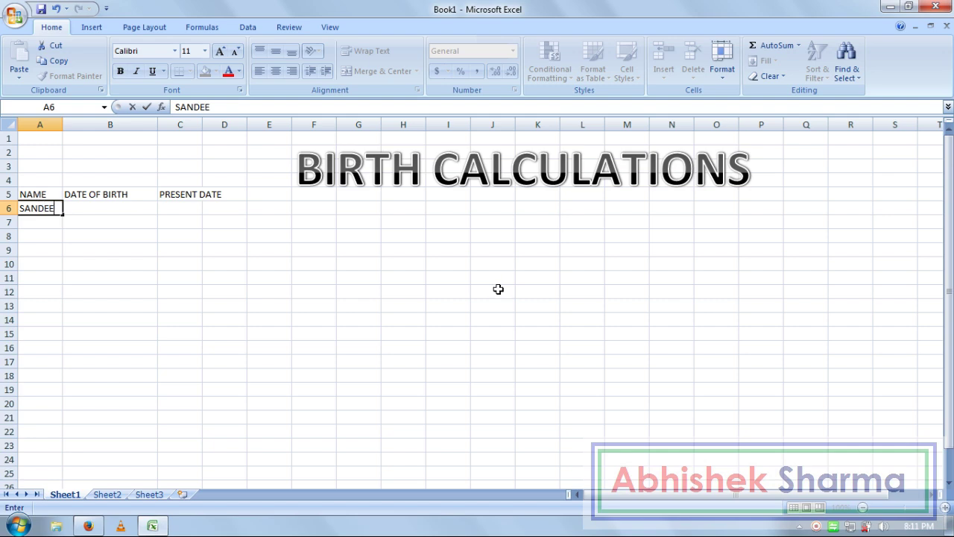
type("P KUMAR")
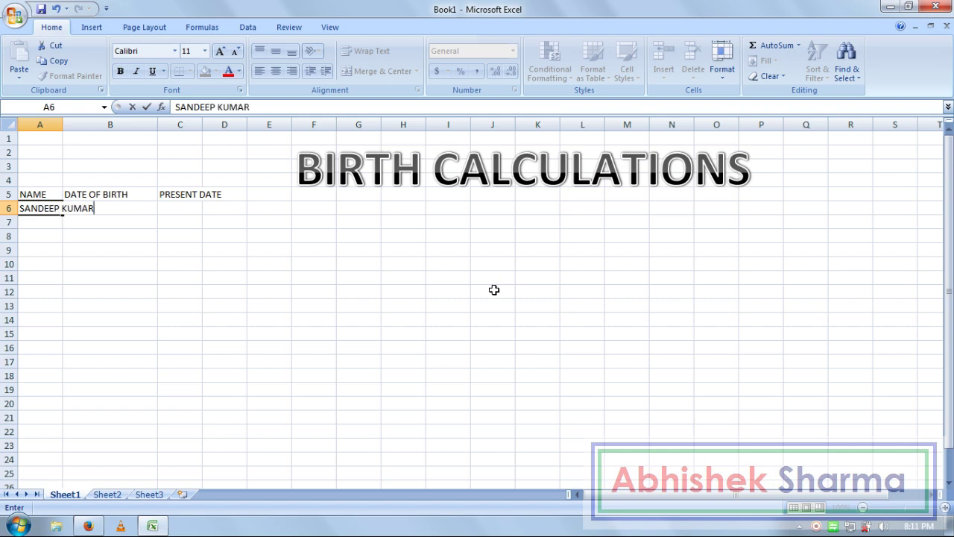
key("Return")
type("SU")
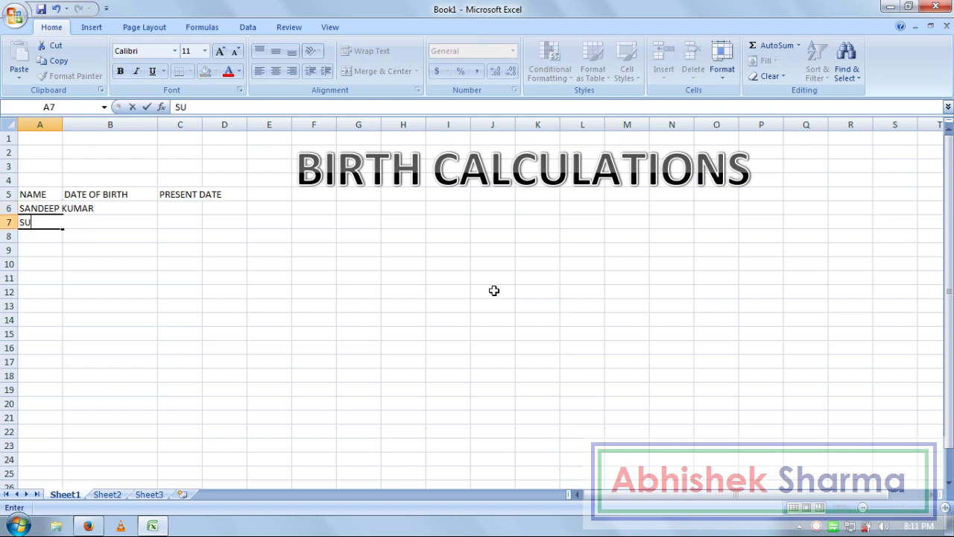
type("DHIR M")
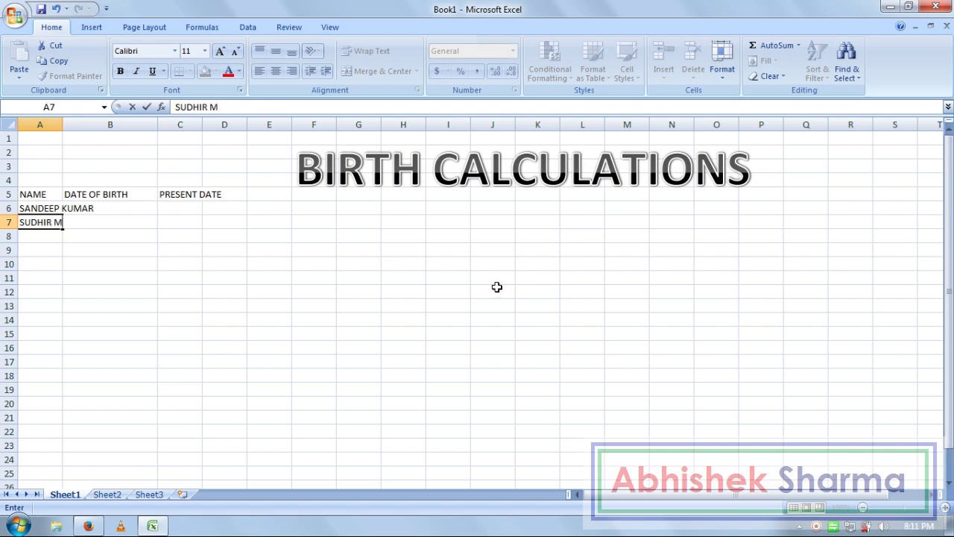
type("OHAN")
key("Return")
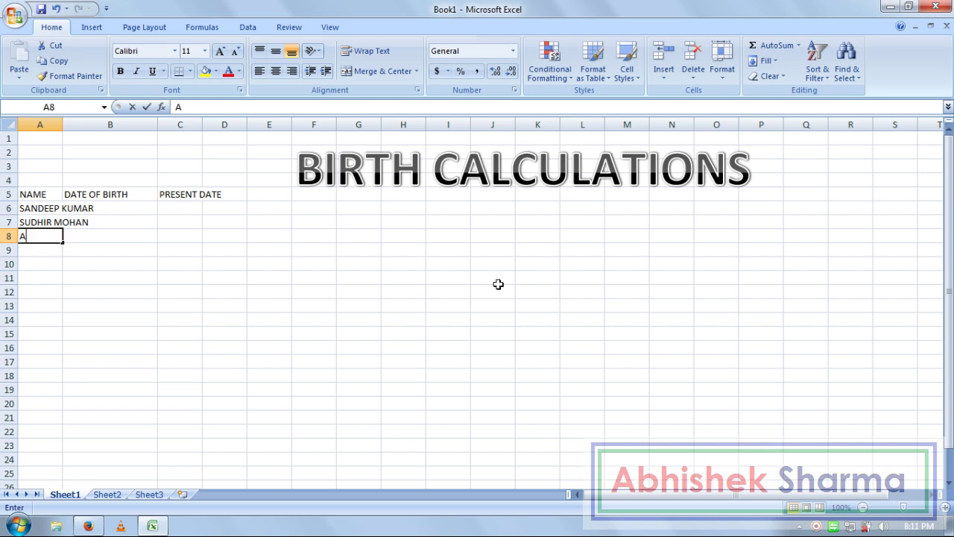
type("ASHISH")
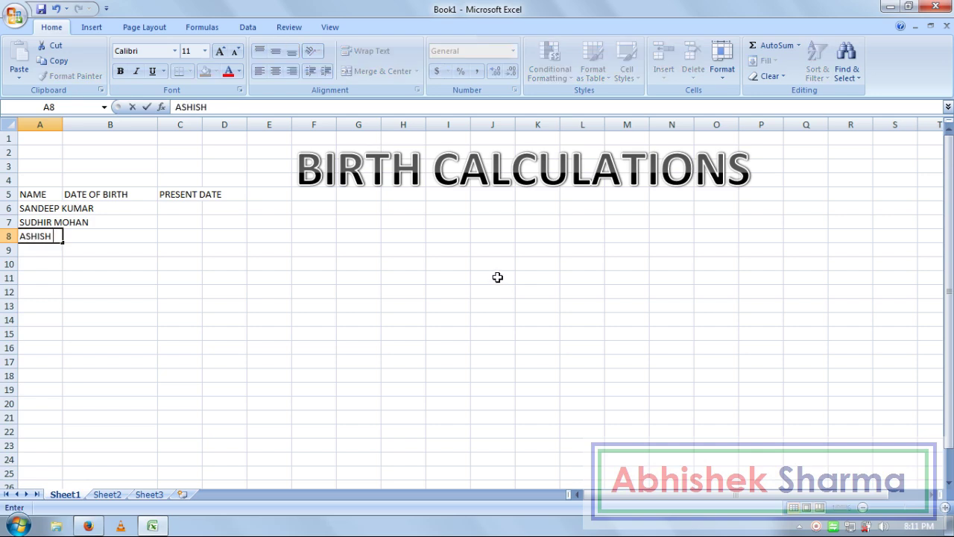
type(" SHARMA")
key("Return")
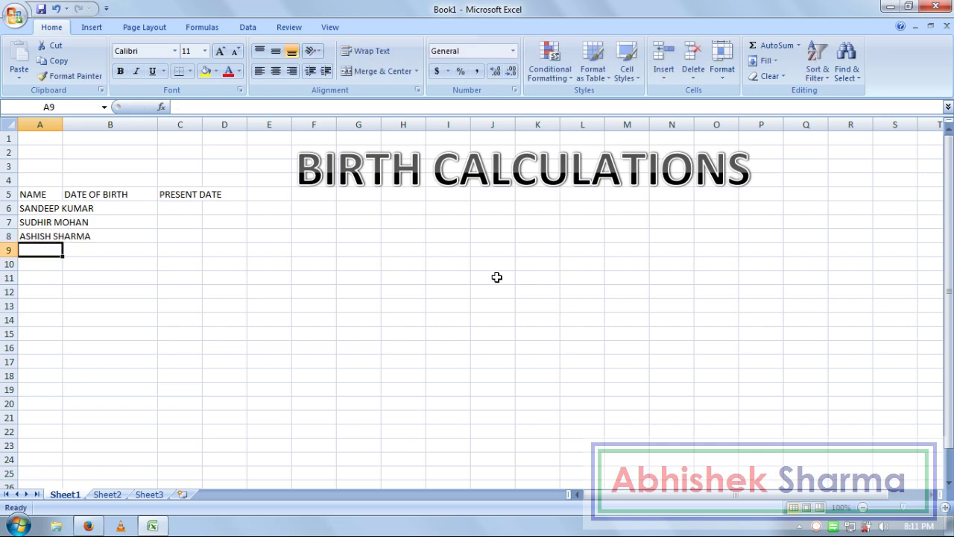
type("ABHISHEK")
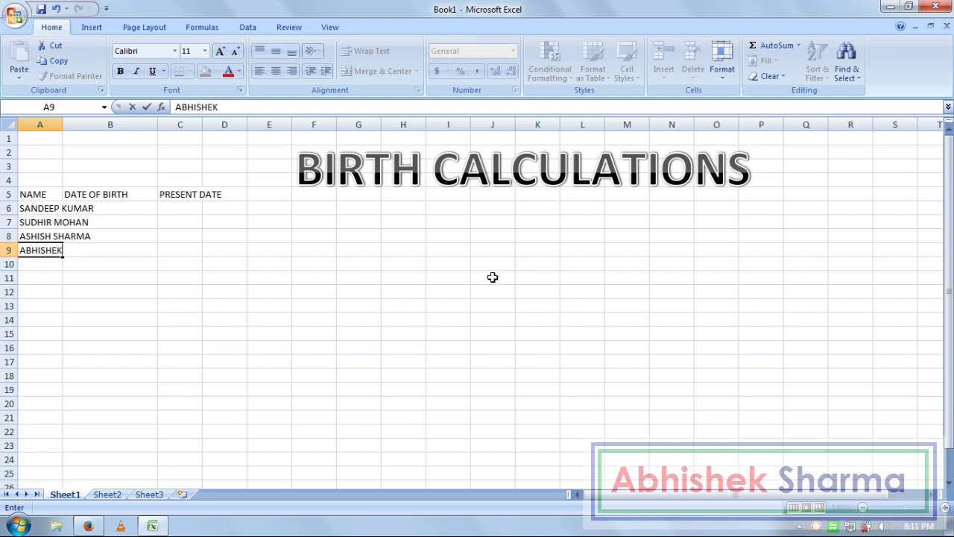
type(" VERMA")
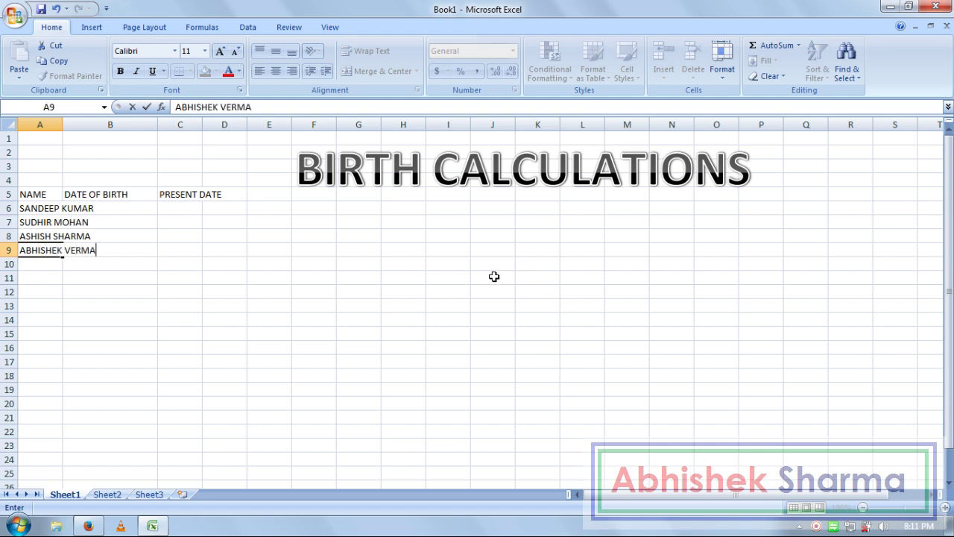
key("Tab")
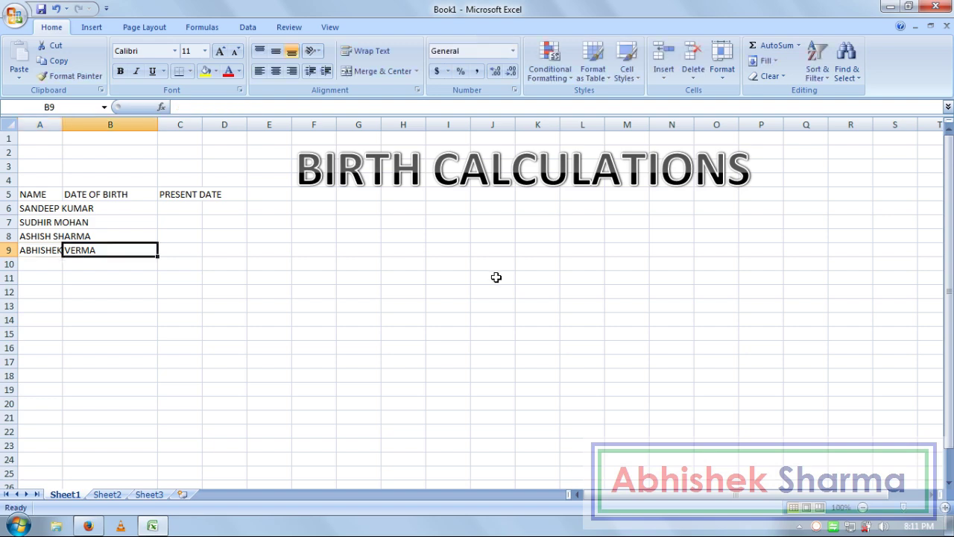
key("Up")
key("Up")
key("Up")
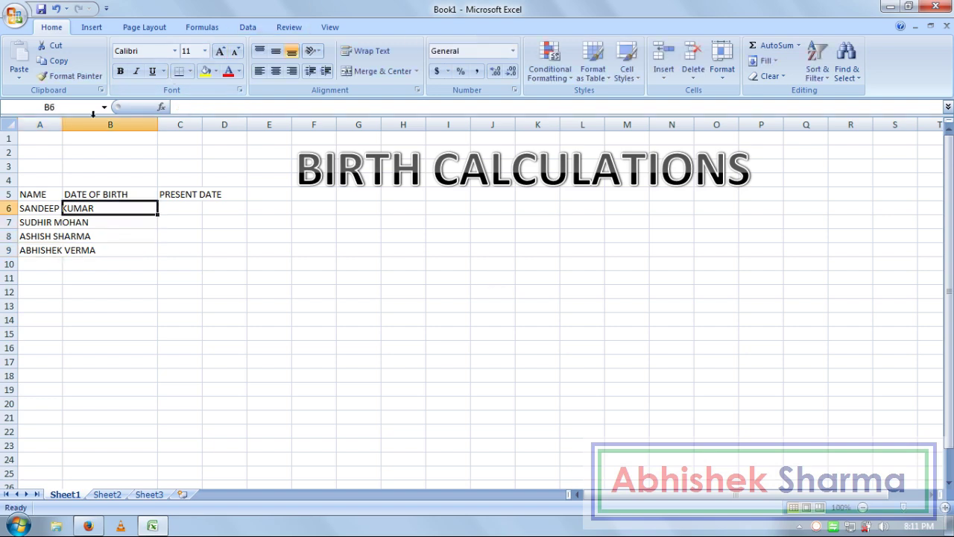
- Widen column A for the names and enter birth date 8/22/1995 in B6
left_click_drag(62, 125, 106, 124)
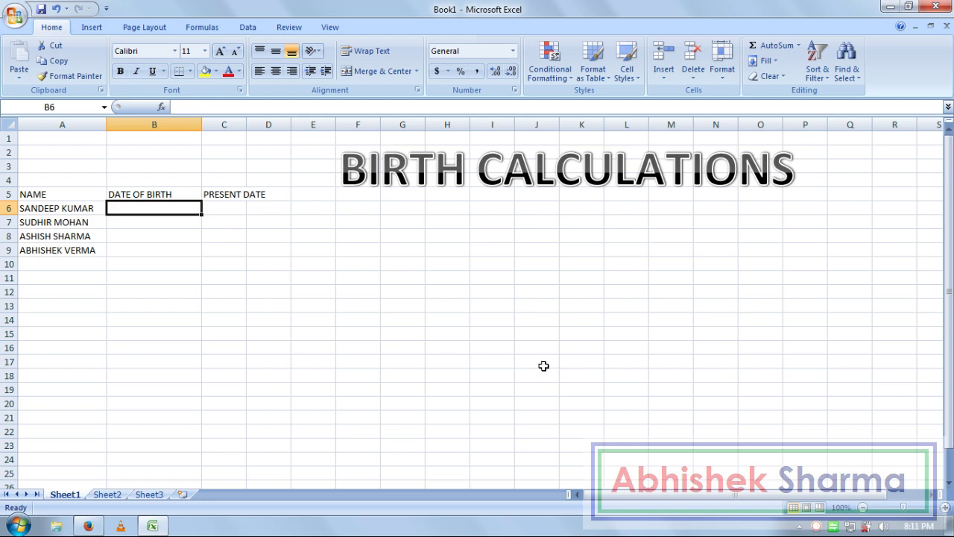
type("08/")
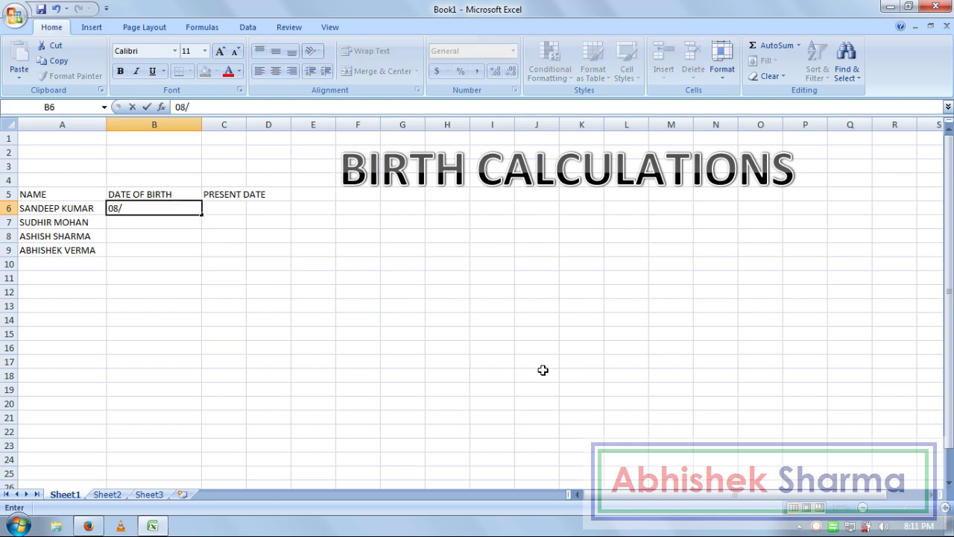
type("22/")
type("198")
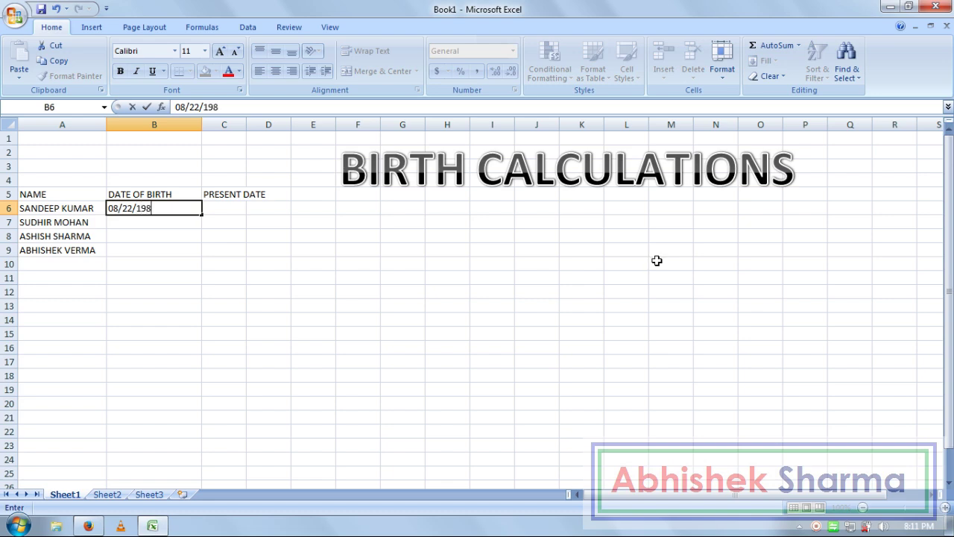
key("BackSpace")
type("95")
key("Return")
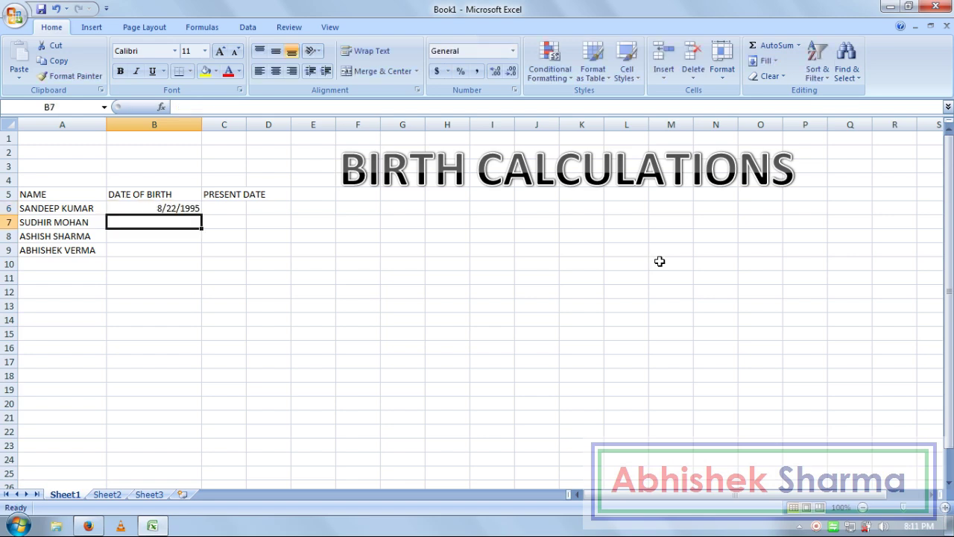
- Enter birth dates 12/15/1998, 5/21/1997 and 7/2/1999 in B7 to B9
type("14")
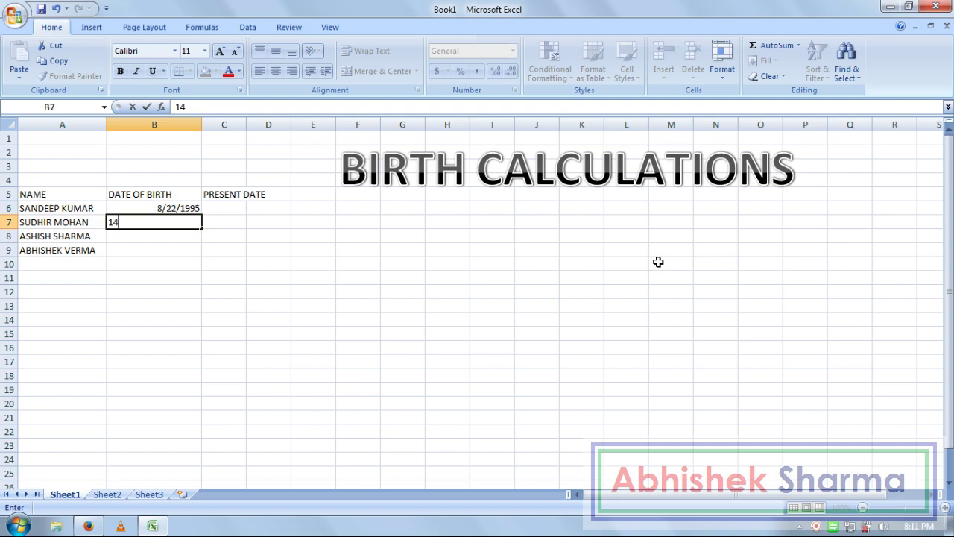
key("BackSpace")
key("BackSpace")
type("12/1")
type("5/")
type("1998")
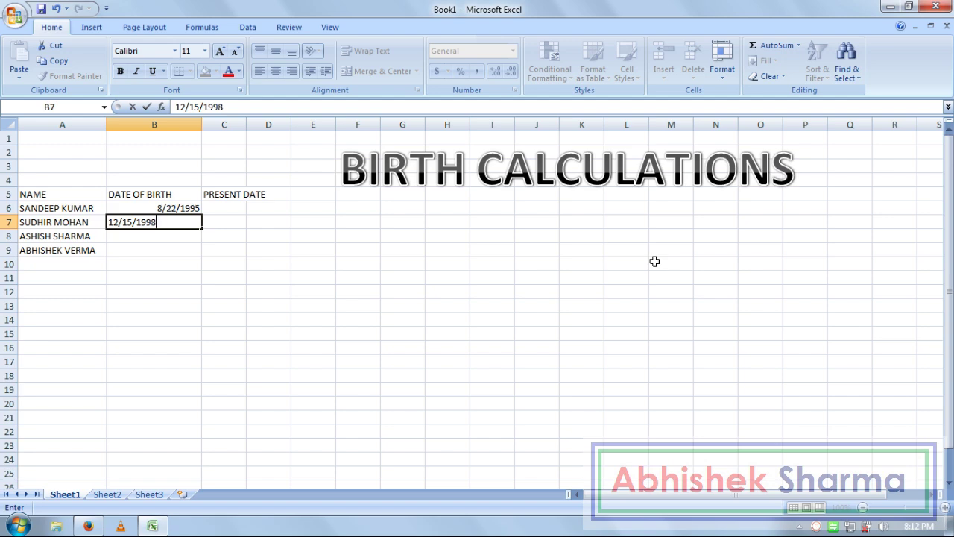
key("Return")
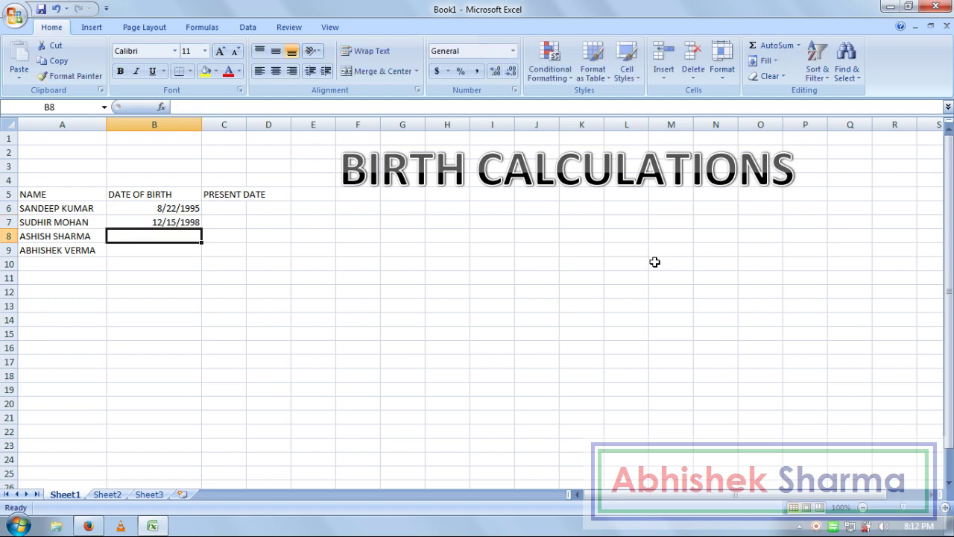
type("21")
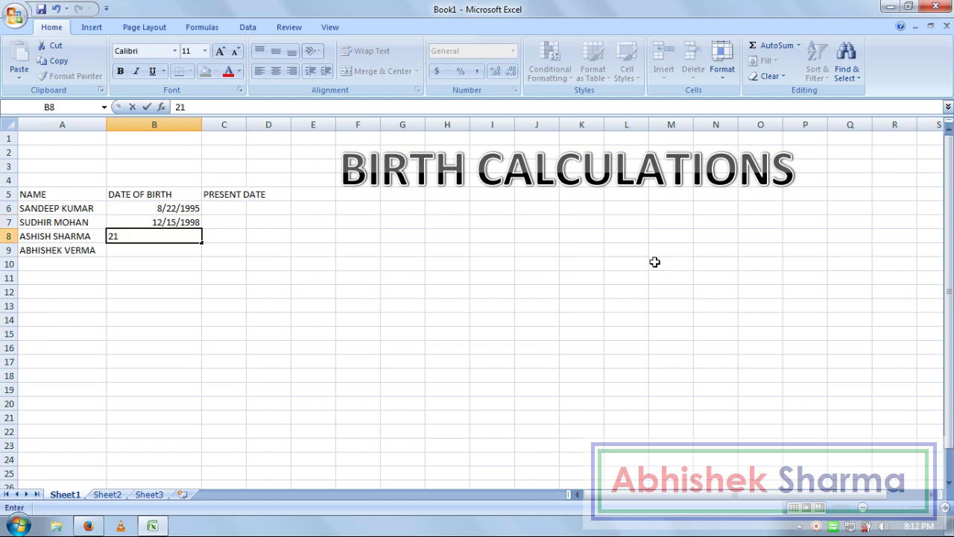
key("BackSpace")
key("BackSpace")
type("05/")
type("21/")
type("199")
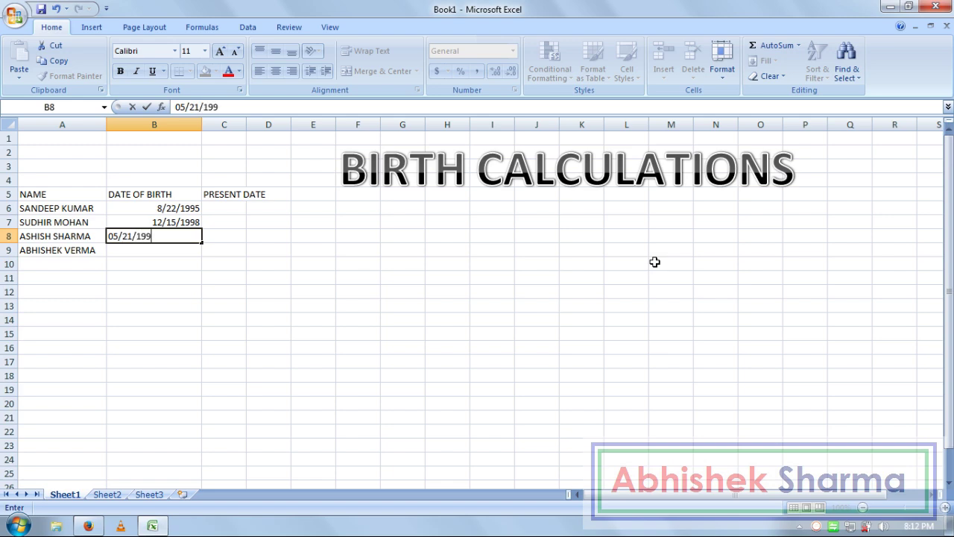
type("7")
key("Return")
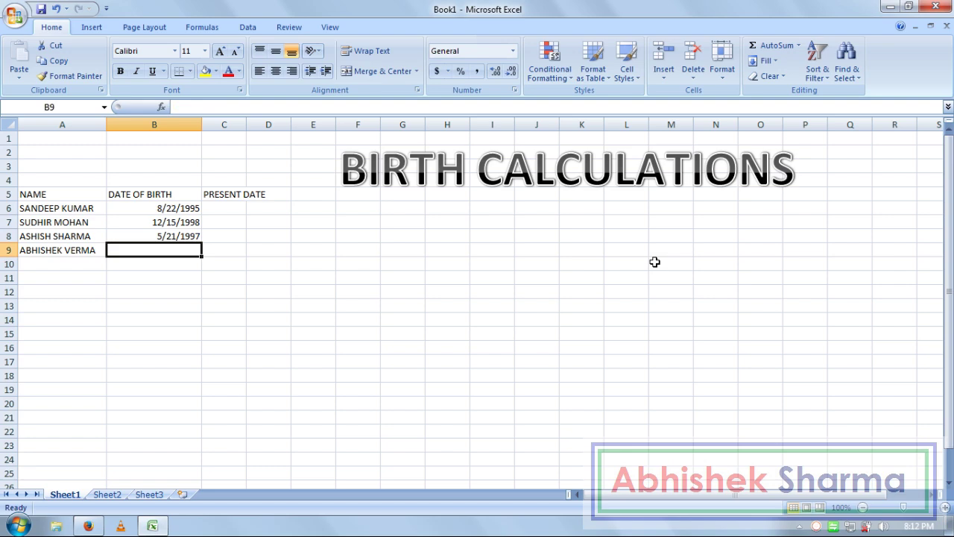
type("07/")
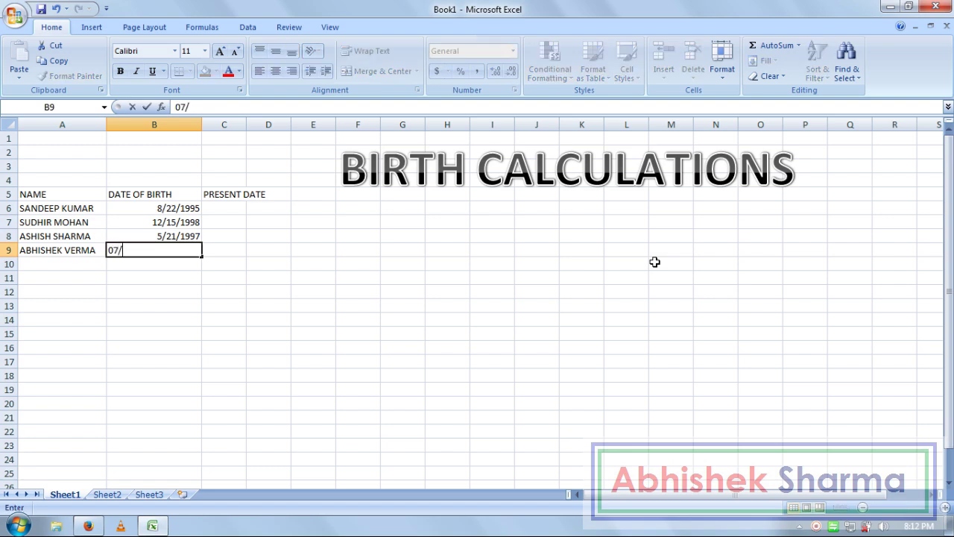
type("02/")
type("1999")
key("Tab")
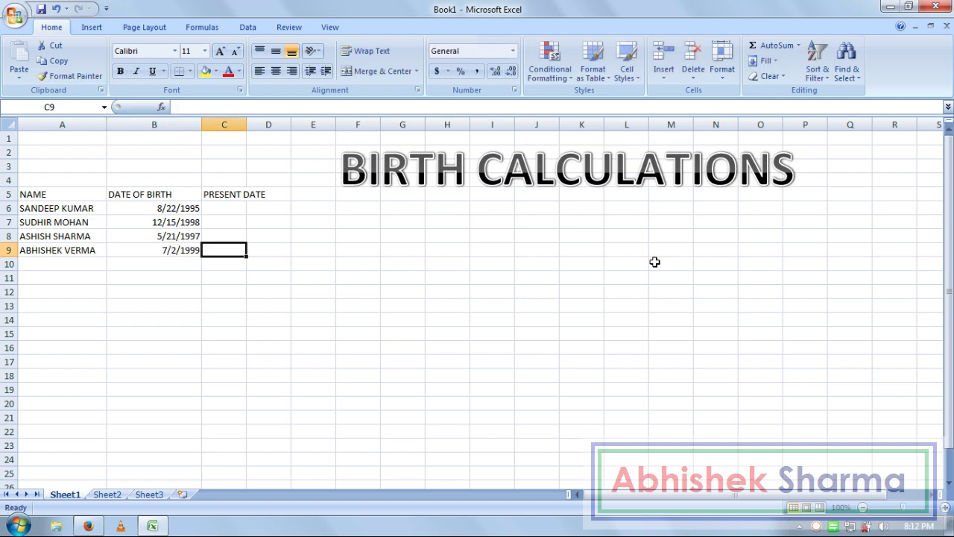
left_click(231, 209)
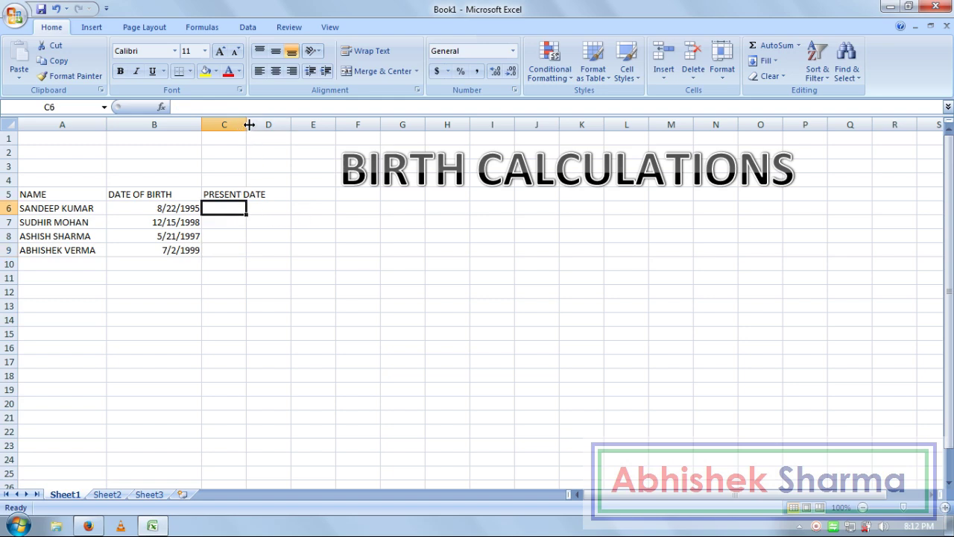
- Widen column C and fill C6:C9 with =TODAY(), showing 1/17/2017
left_click_drag(247, 124, 299, 128)
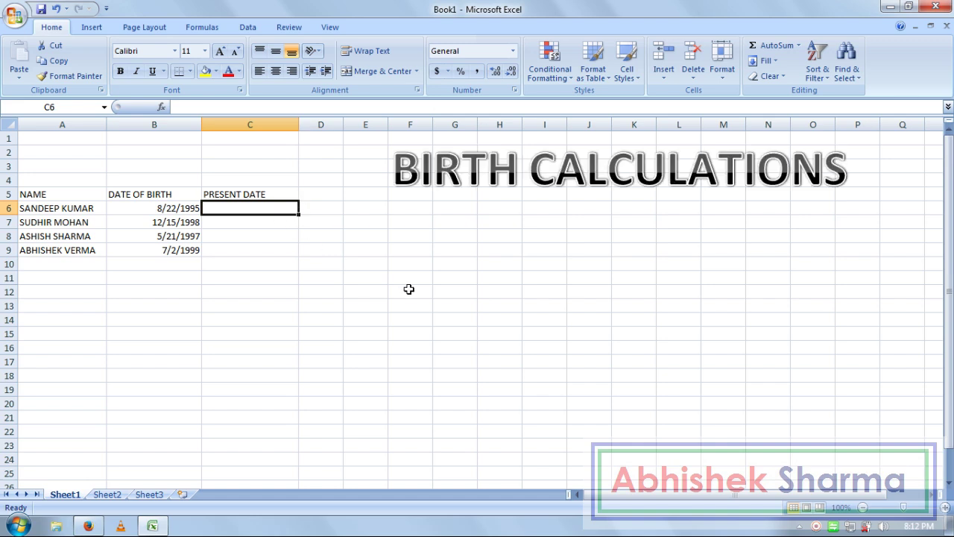
type("=T")
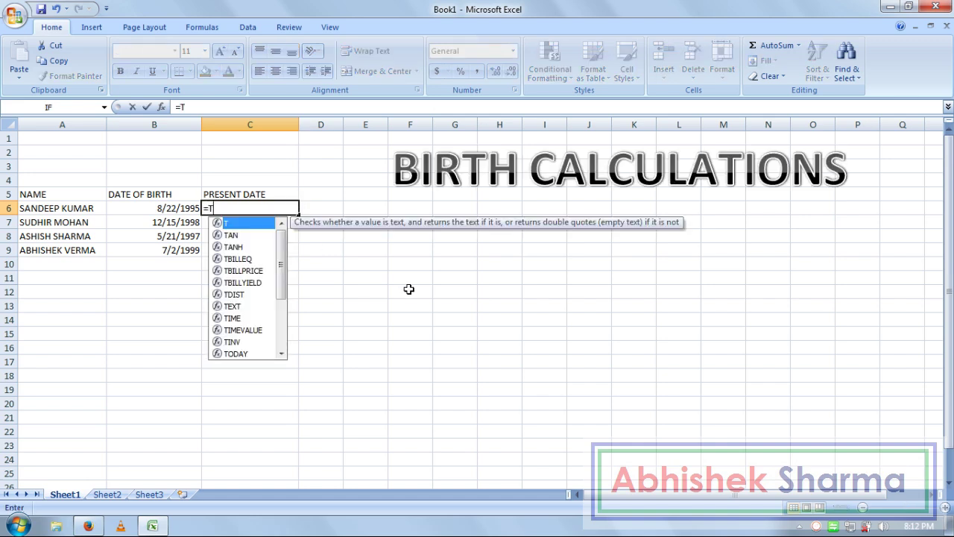
type("ODAY")
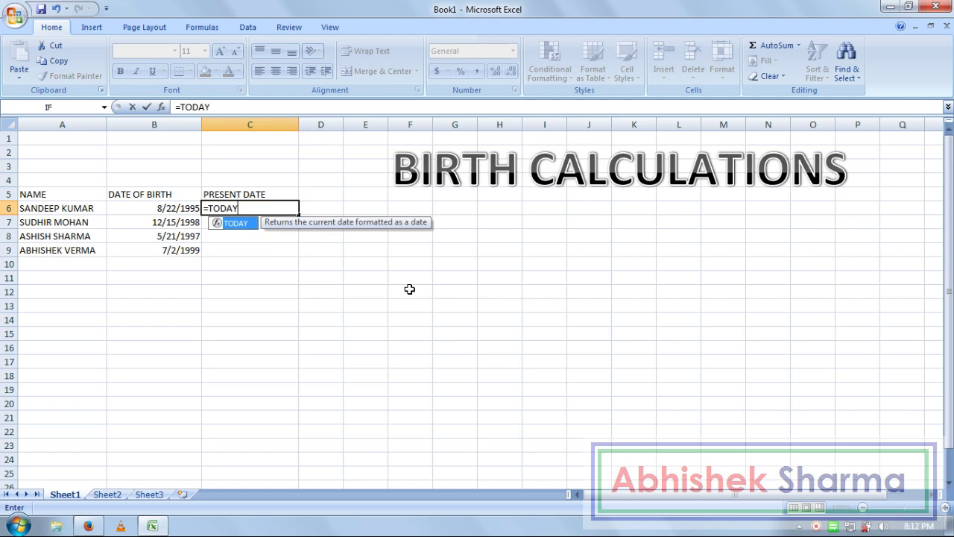
type("()")
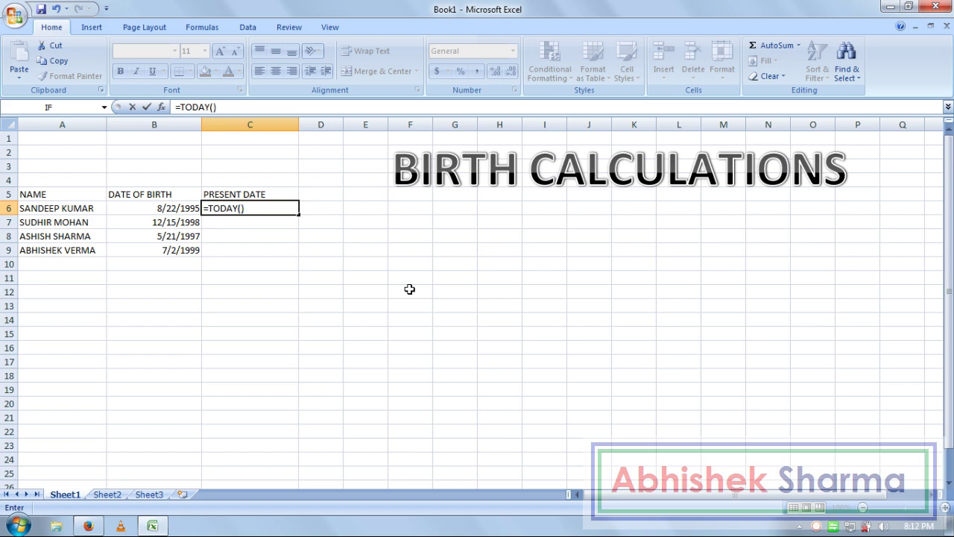
key("Return")
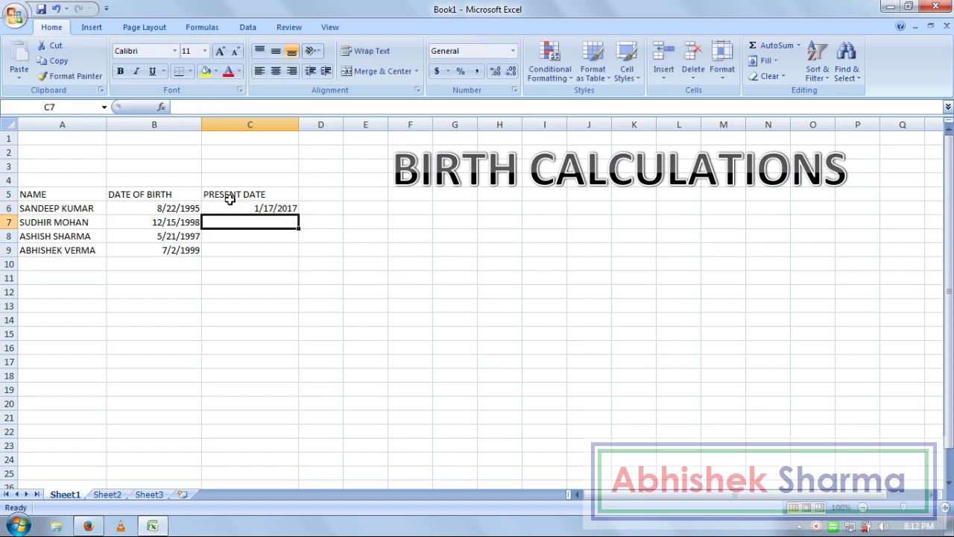
type("=")
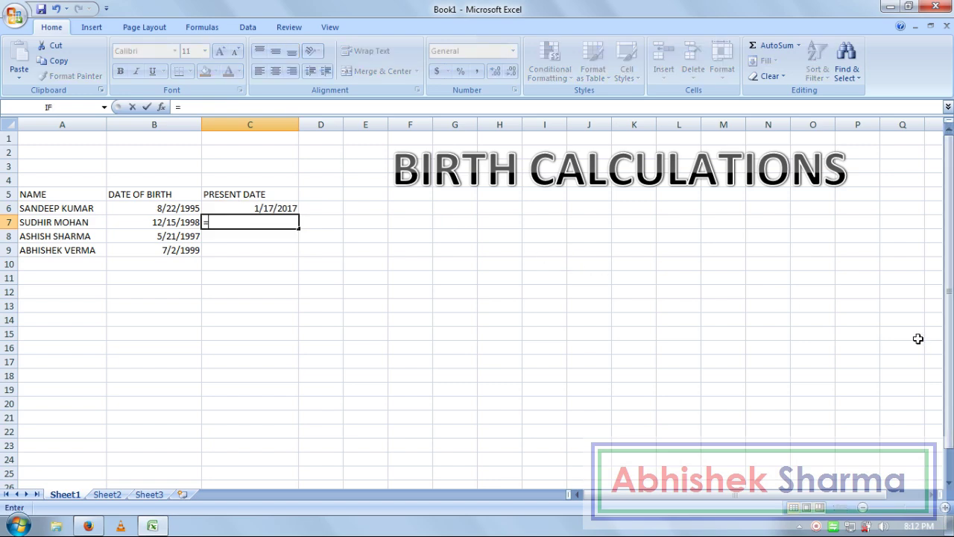
type("TODA")
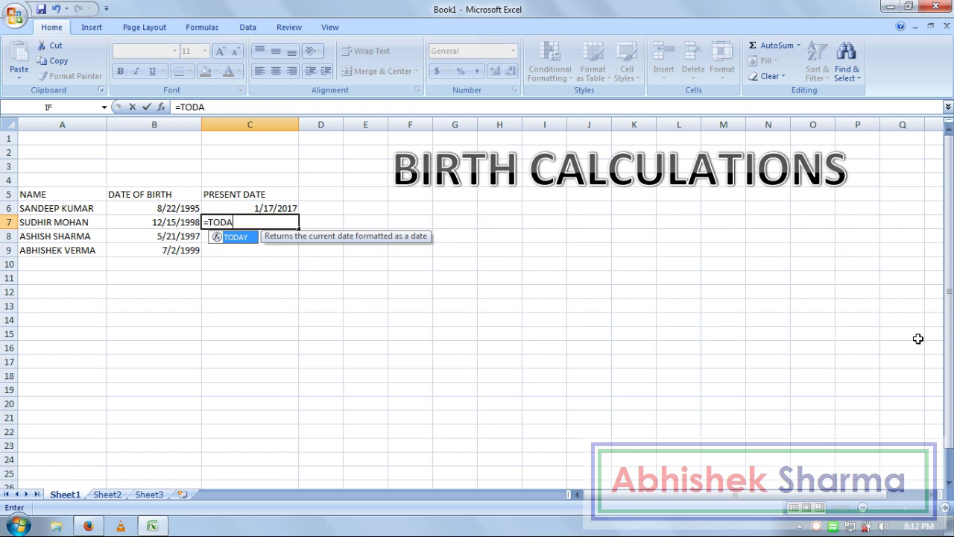
type("Y")
type("()")
key("Return")
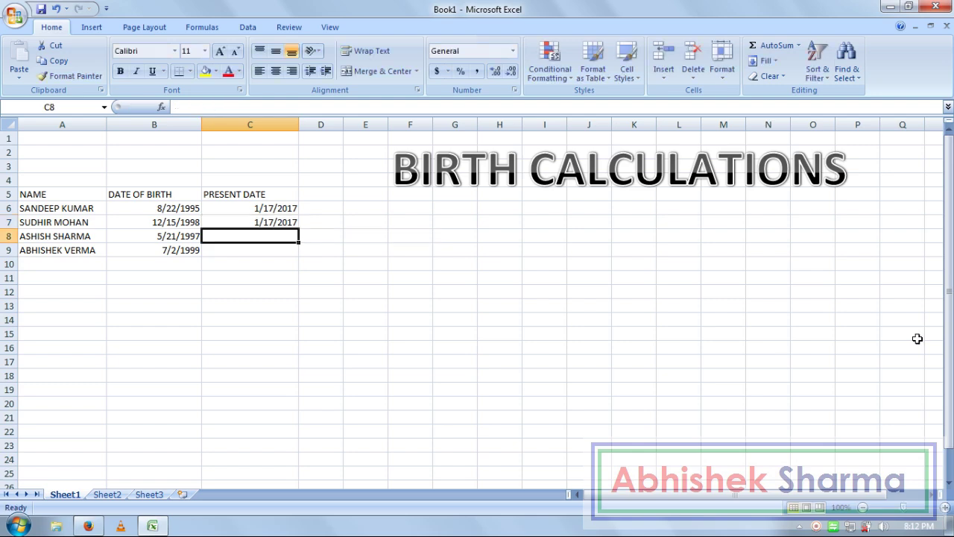
left_click_drag(281, 208, 287, 251)
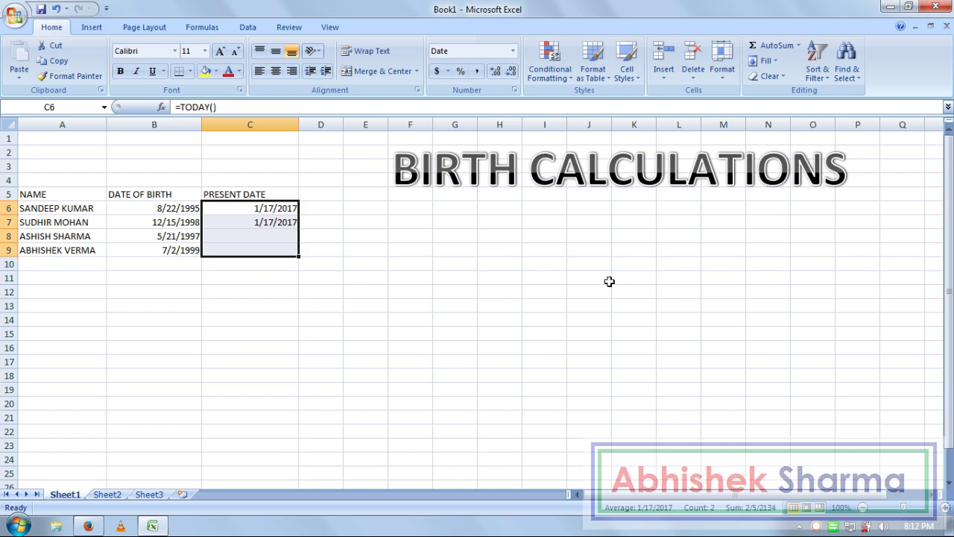
key("ctrl+d")
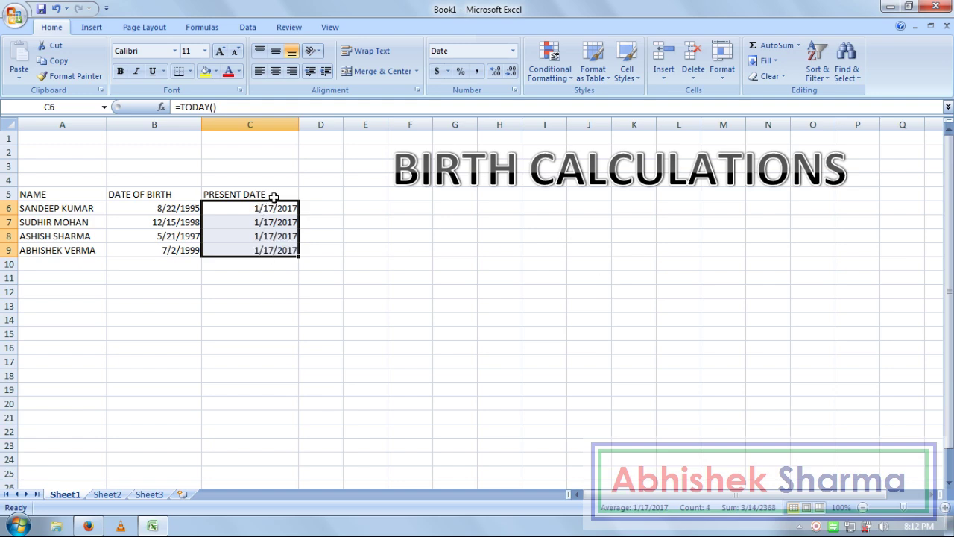
left_click(320, 196)
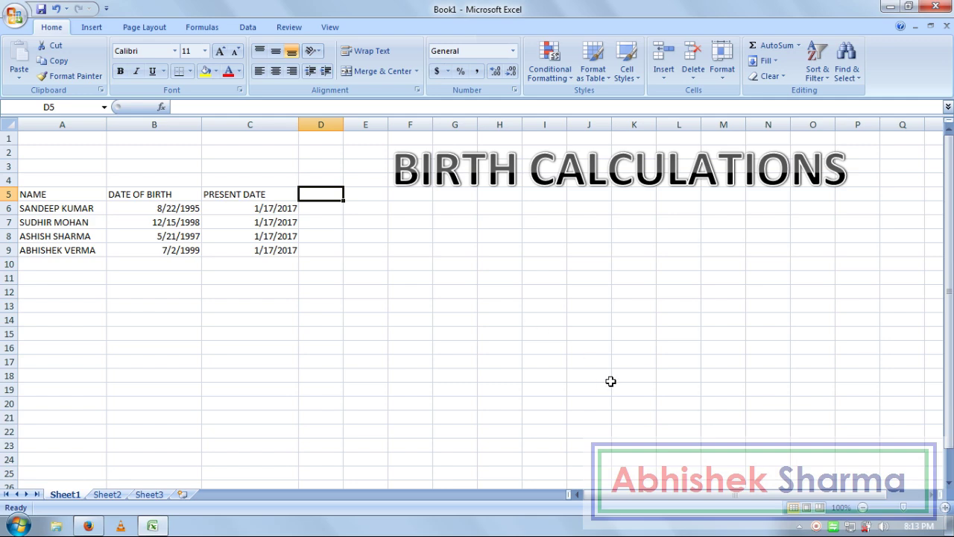
- Add a MONTH header in D5, widen column C, and enter =TEXT(B6,"MMMM") in D6
type("MO")
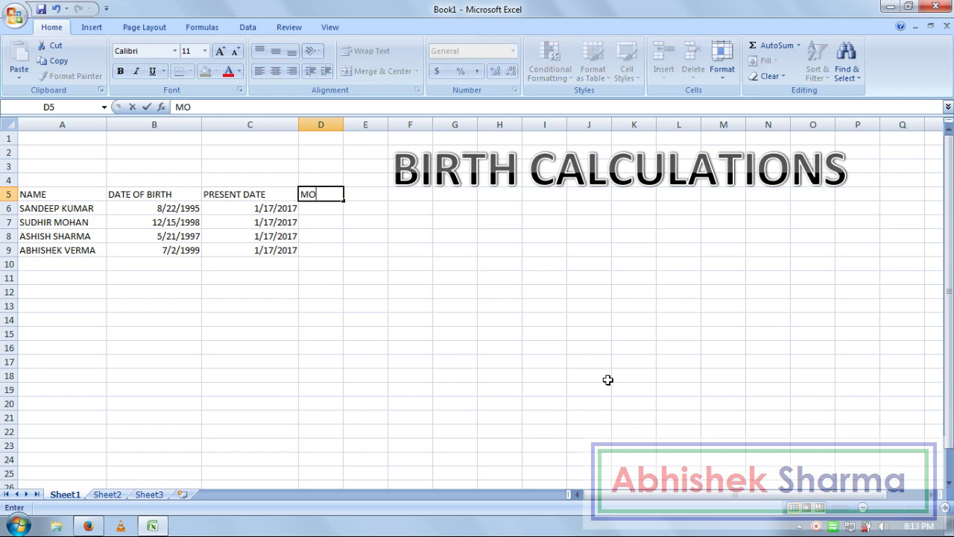
type("NTH")
key("Return")
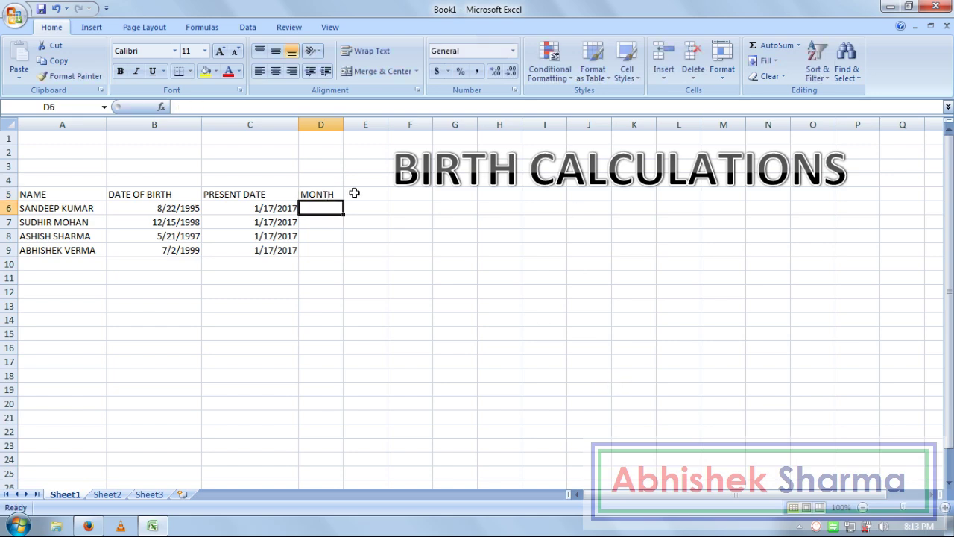
left_click_drag(299, 124, 381, 127)
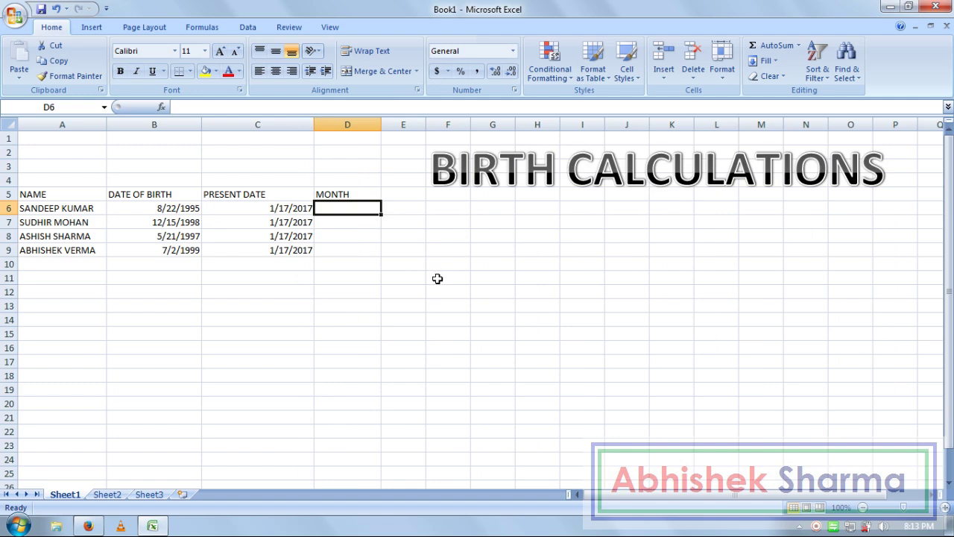
type("=TEX")
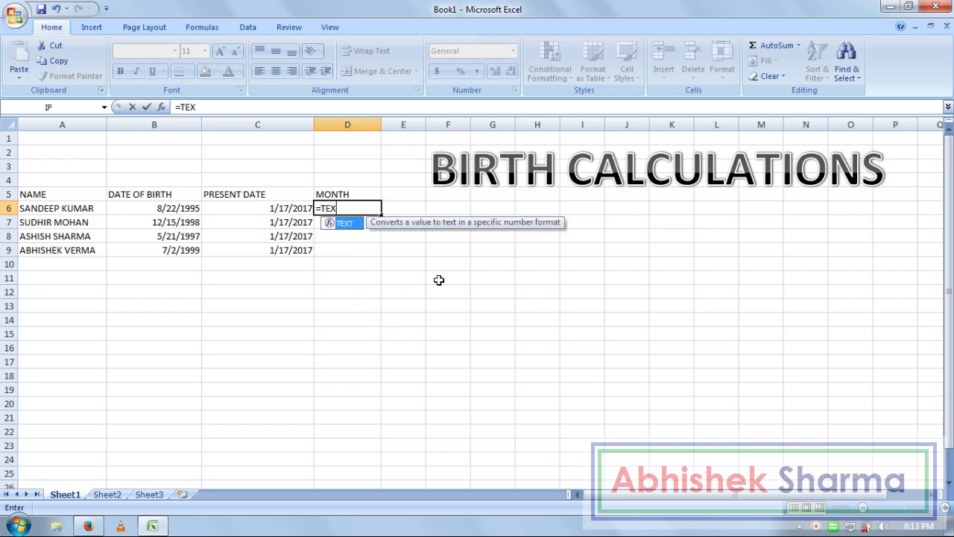
type("T")
type("(")
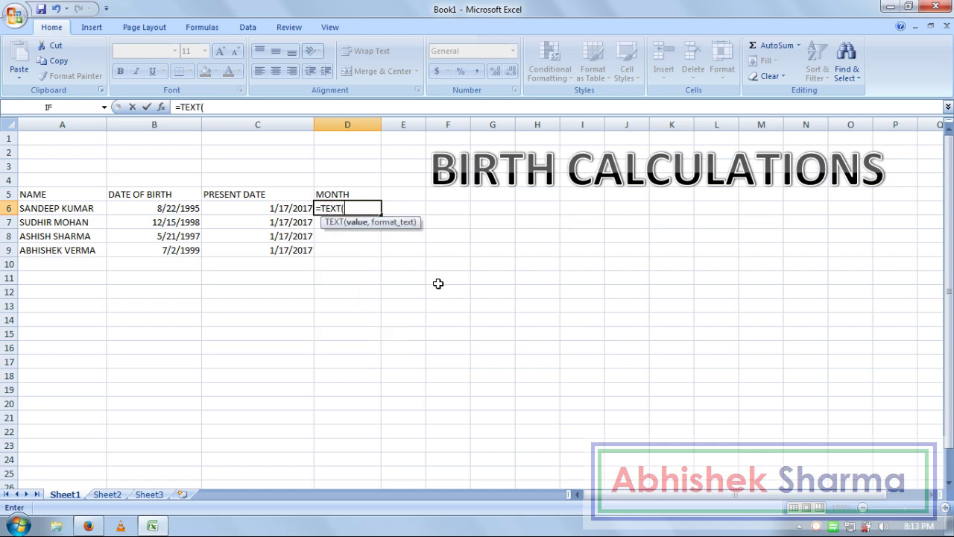
left_click(160, 210)
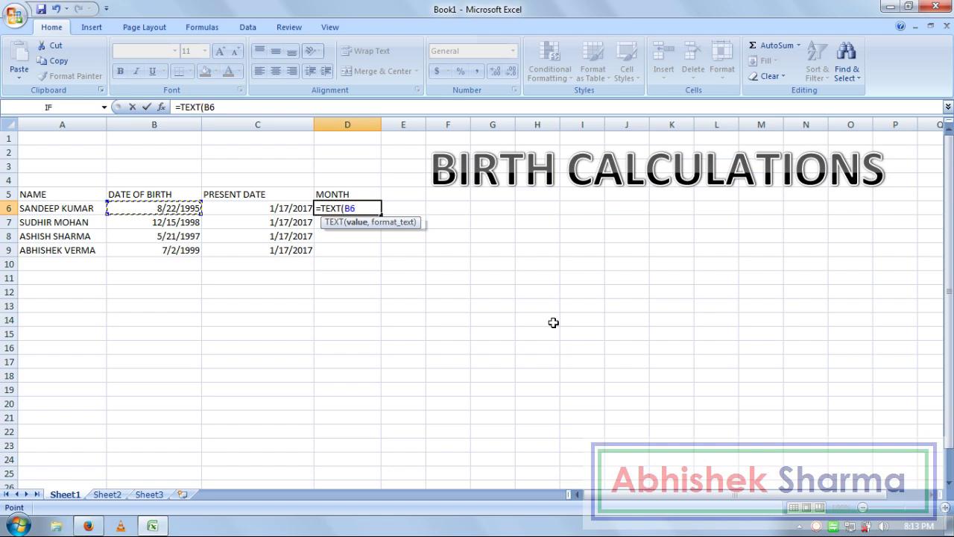
type(",")
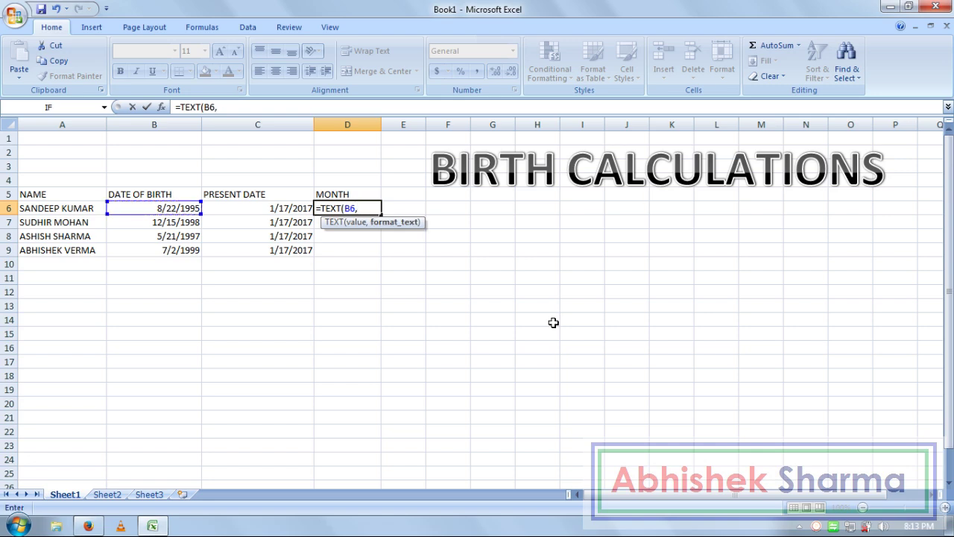
type("\"\"")
key("BackSpace")
type("MMMM\"")
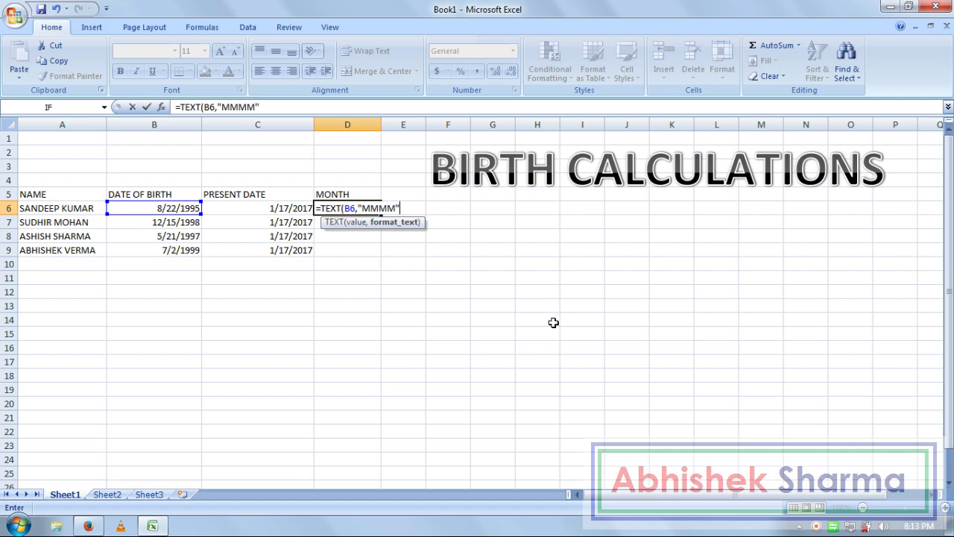
type(")")
key("Return")
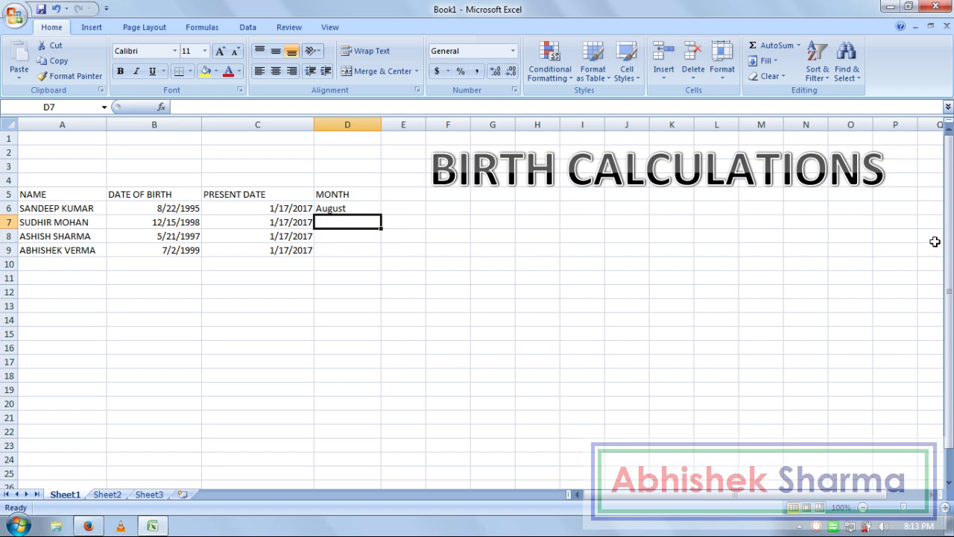
- Enter =TEXT(B7,"MMMM") in D7 and fill the month formula down to D9
type("=TEX")
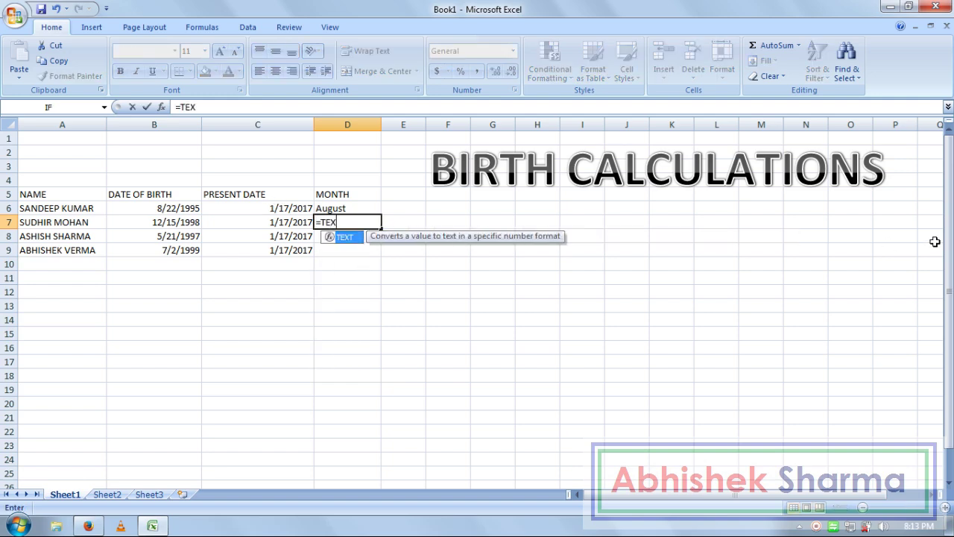
type("T(")
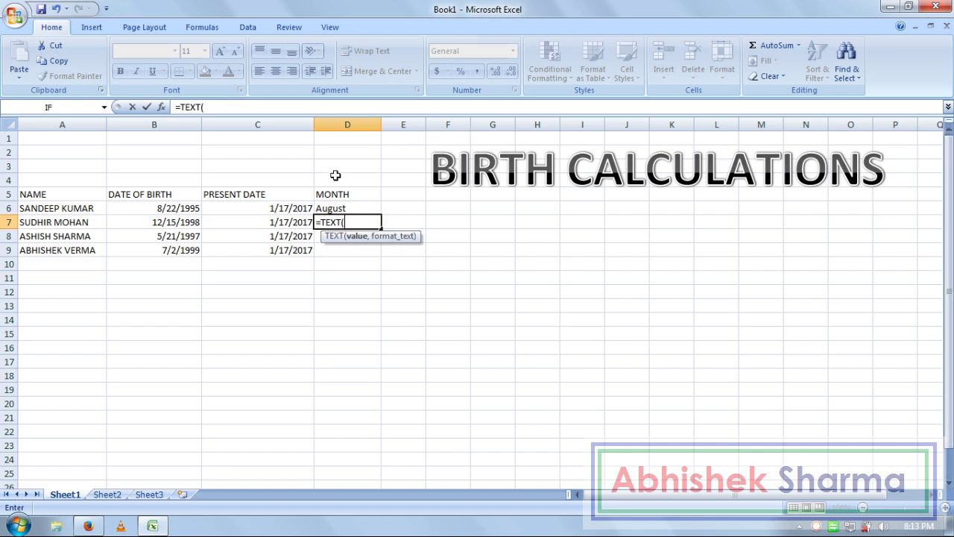
left_click(190, 222)
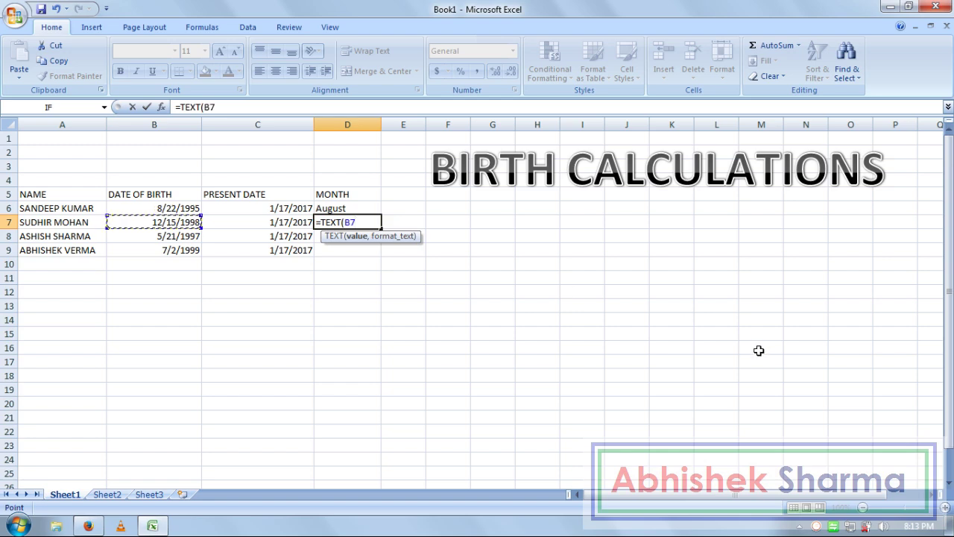
type(",")
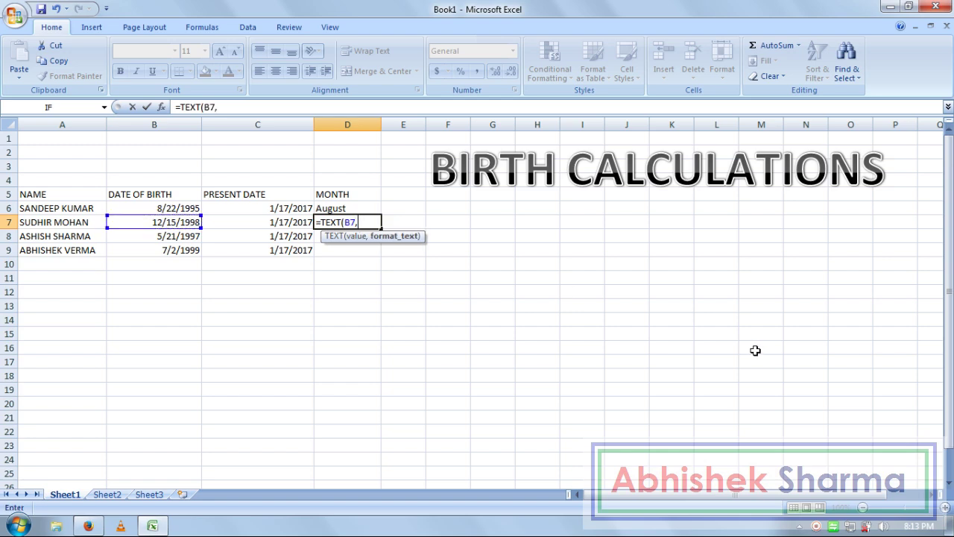
type("\"")
type("MM")
type("MM")
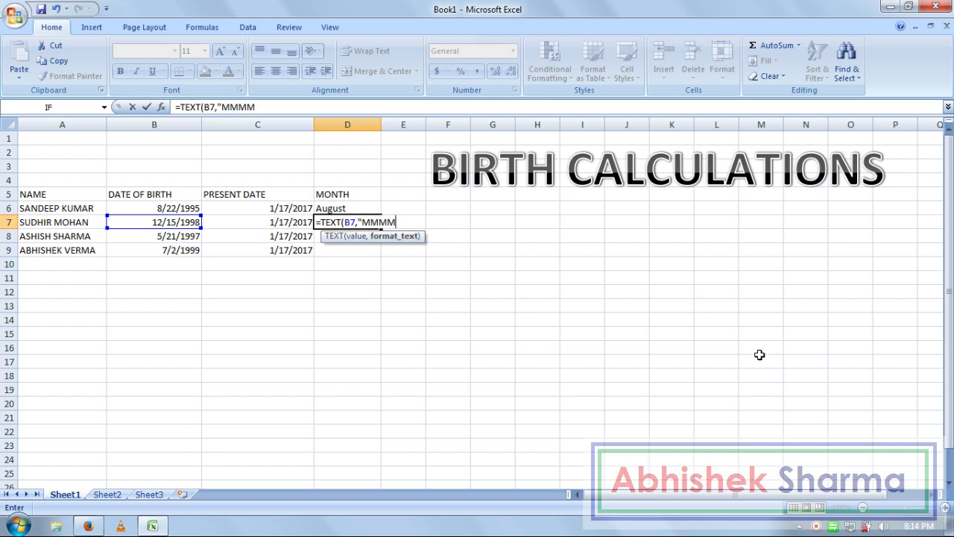
type("\")")
key("Return")
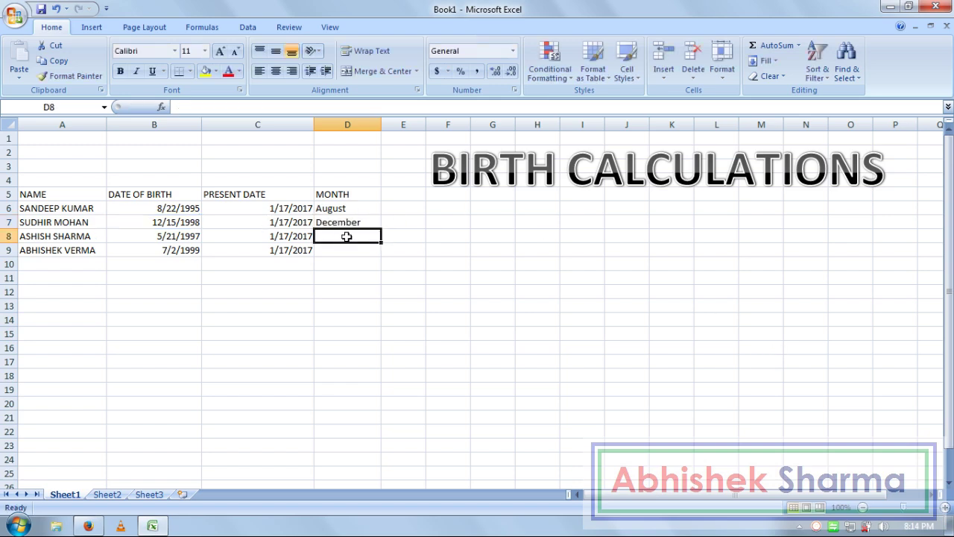
left_click_drag(373, 206, 379, 237)
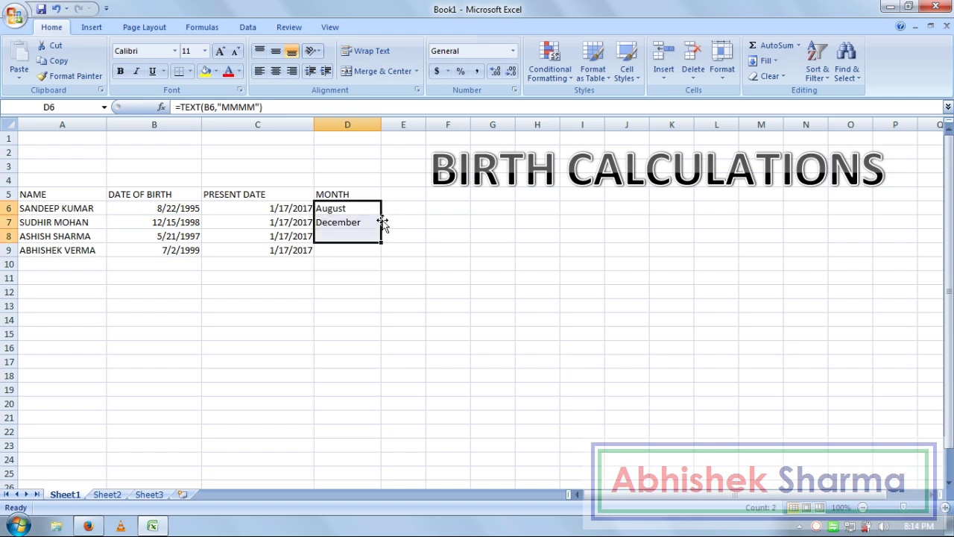
left_click(367, 218)
left_click(373, 209)
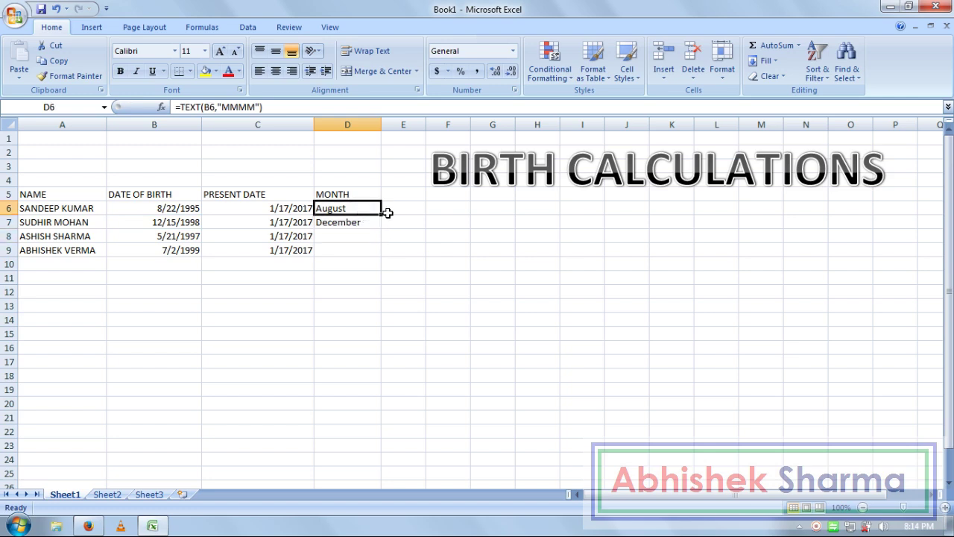
left_click_drag(381, 215, 387, 257)
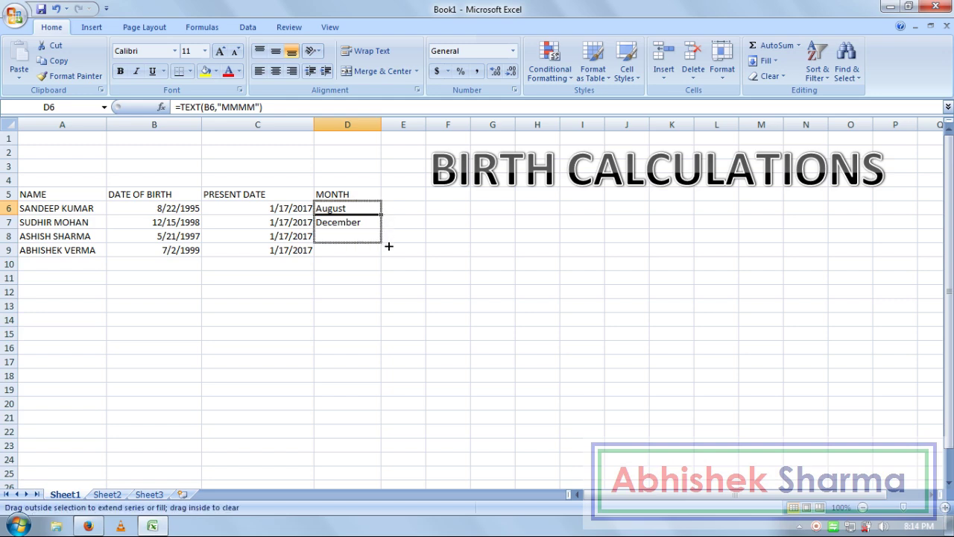
left_click(403, 195)
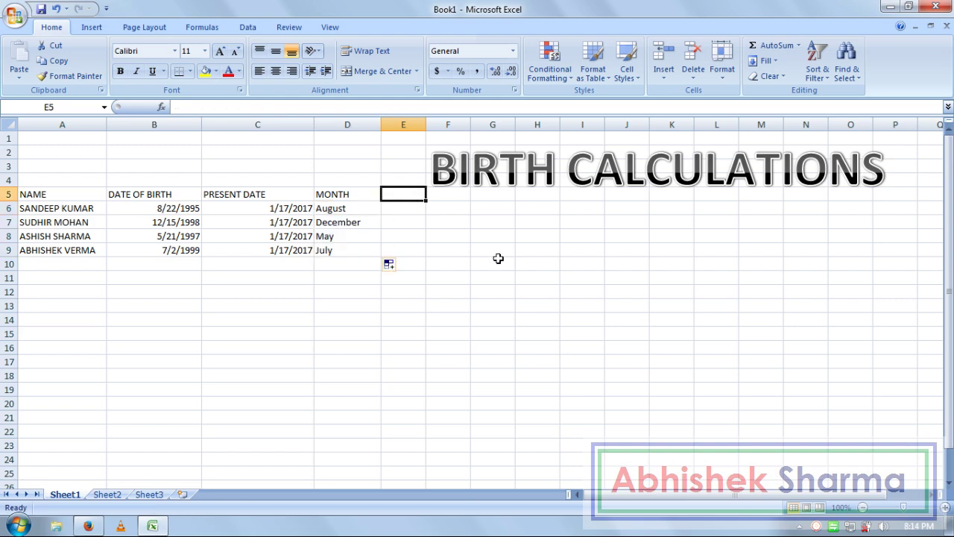
- Add a DAY header in E5 and enter =TEXT(B6,"DDDD") in E6
type("DAY")
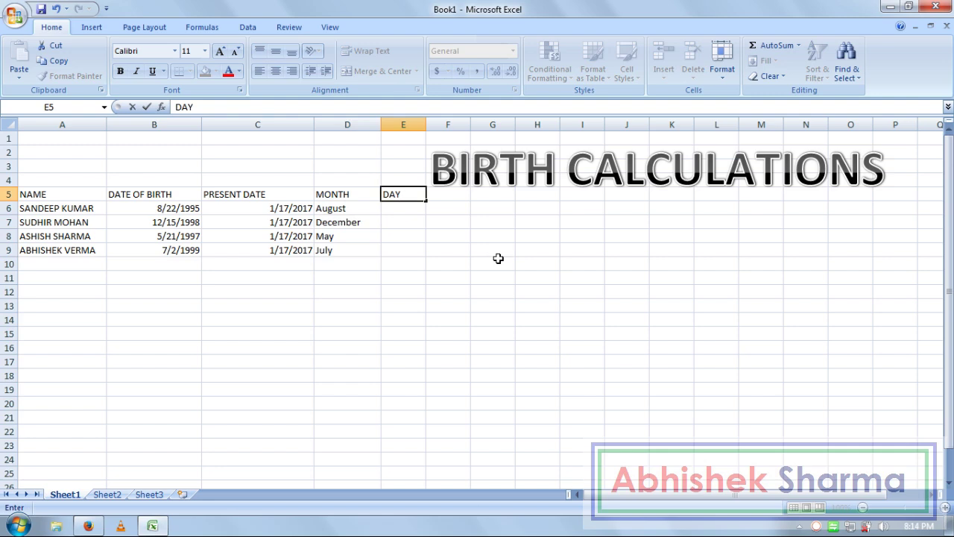
key("Return")
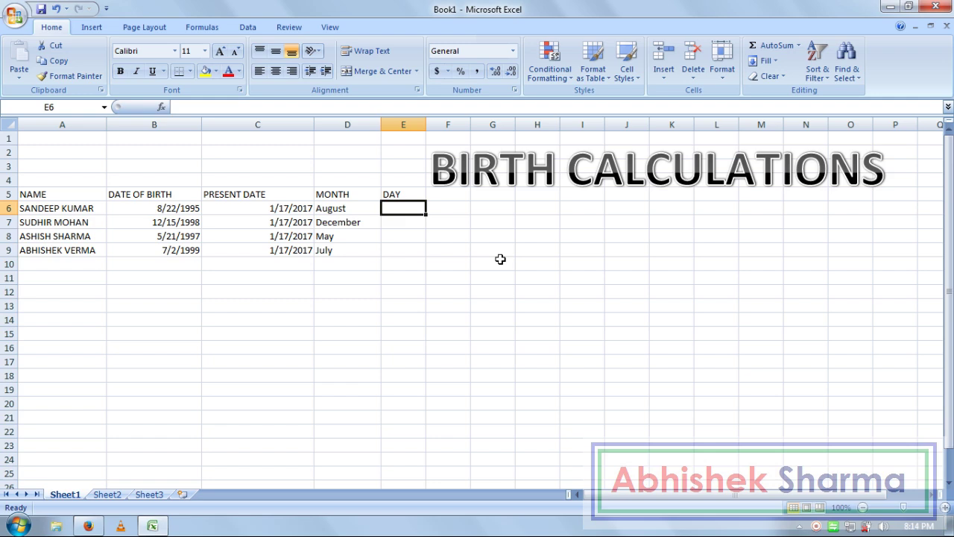
type("=")
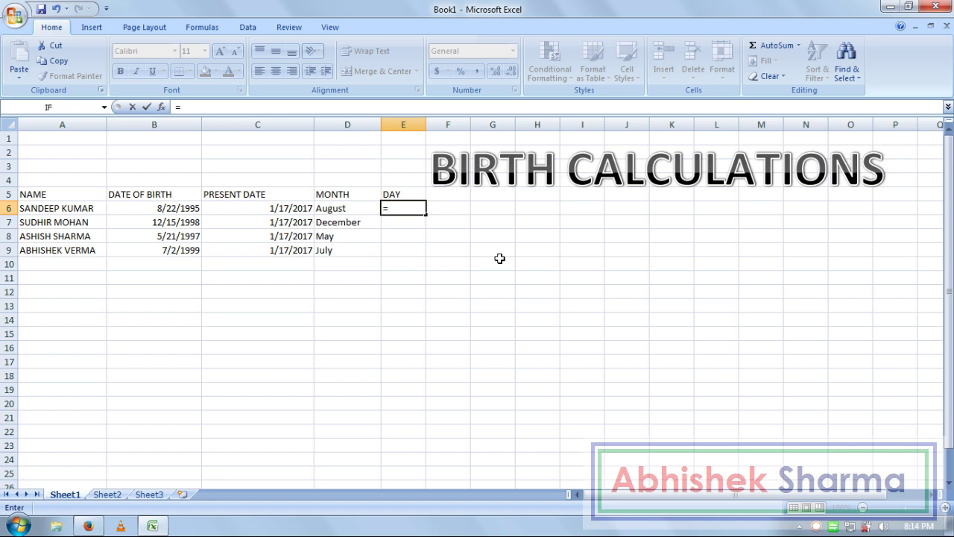
type("TEXT")
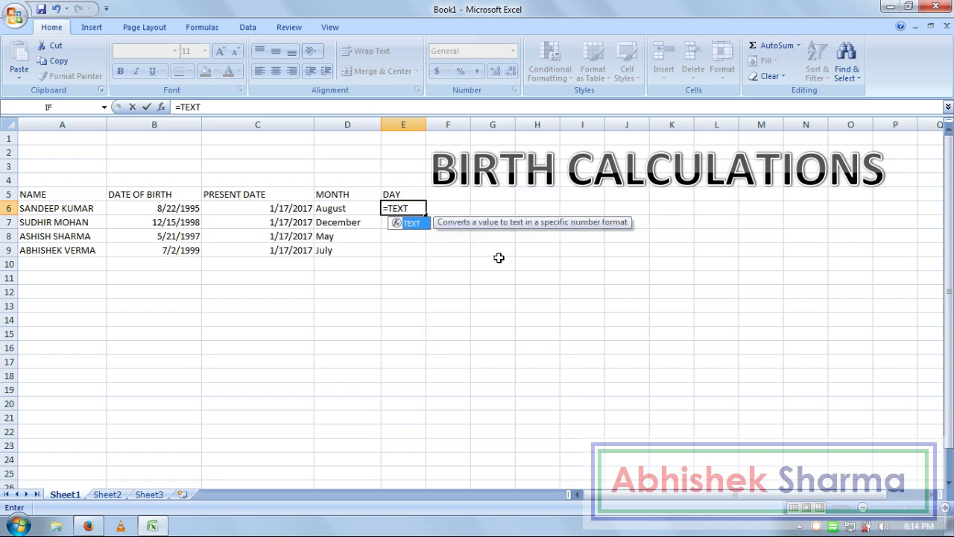
type("(")
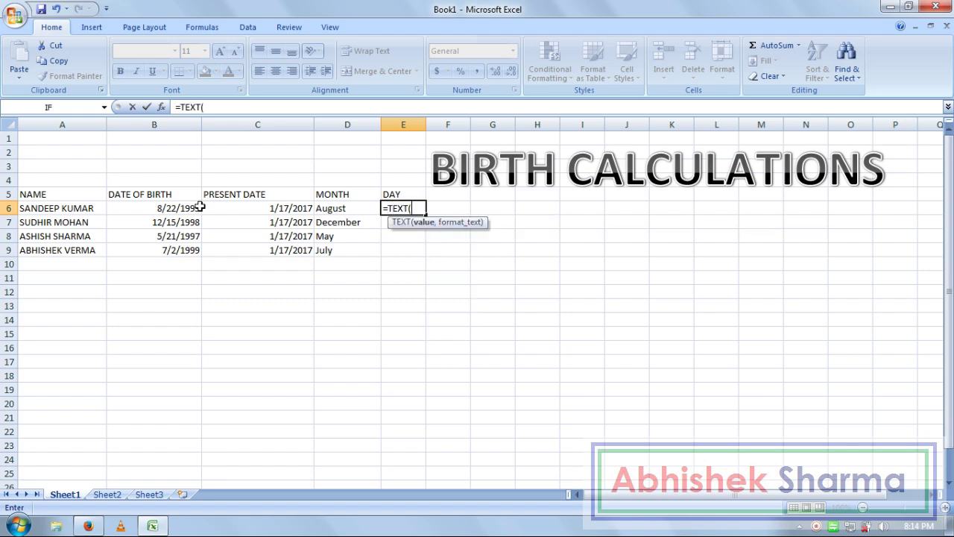
left_click(194, 208)
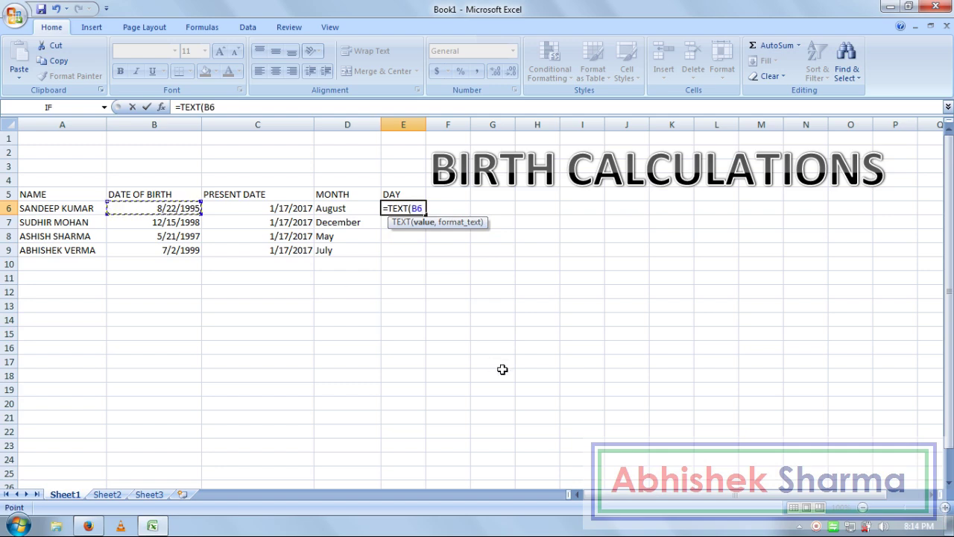
type(",")
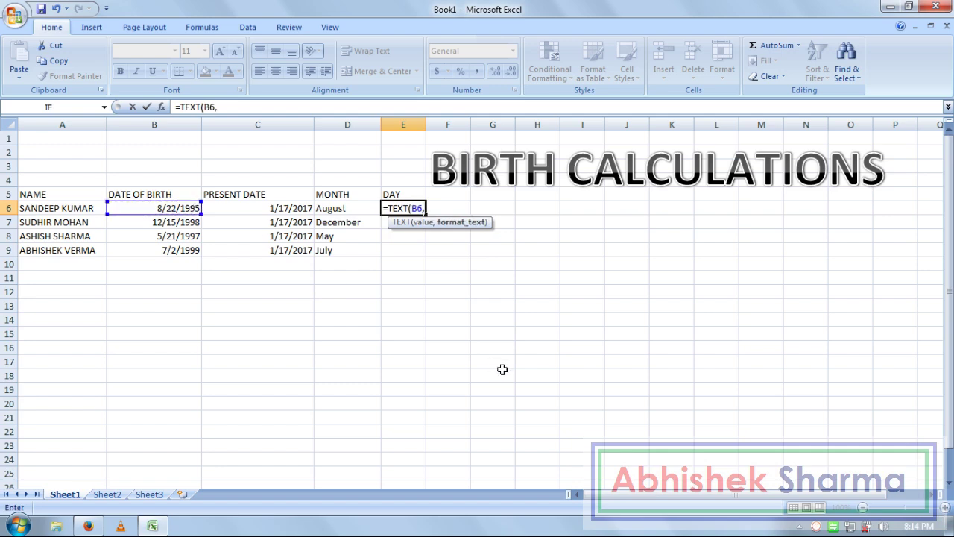
type("DDDD")
type("\"")
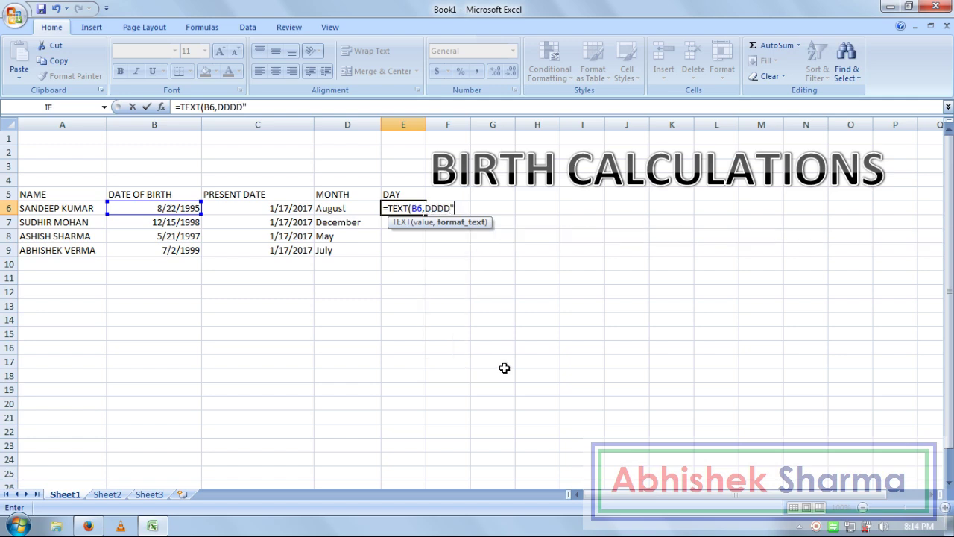
key("F2")
type("\"")
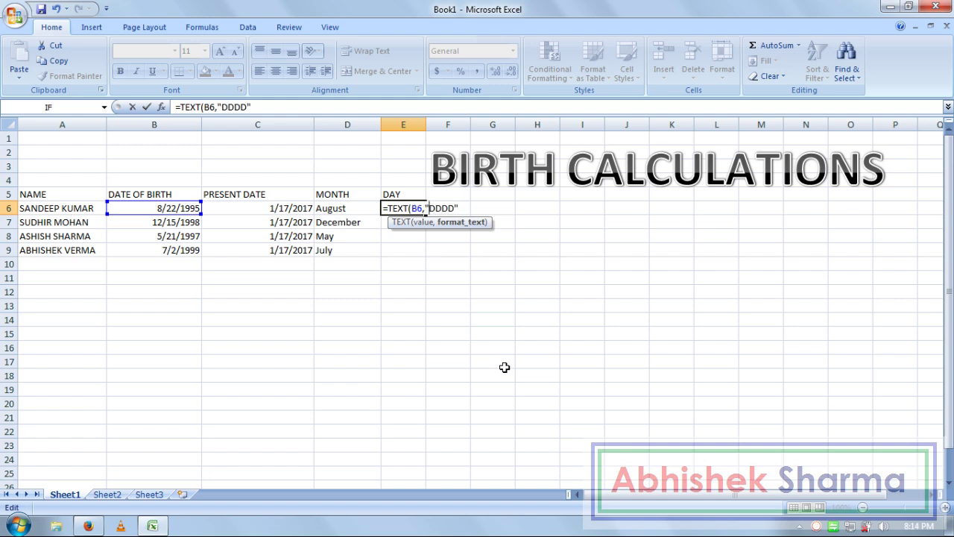
key("Right")
type(")")
key("Return")
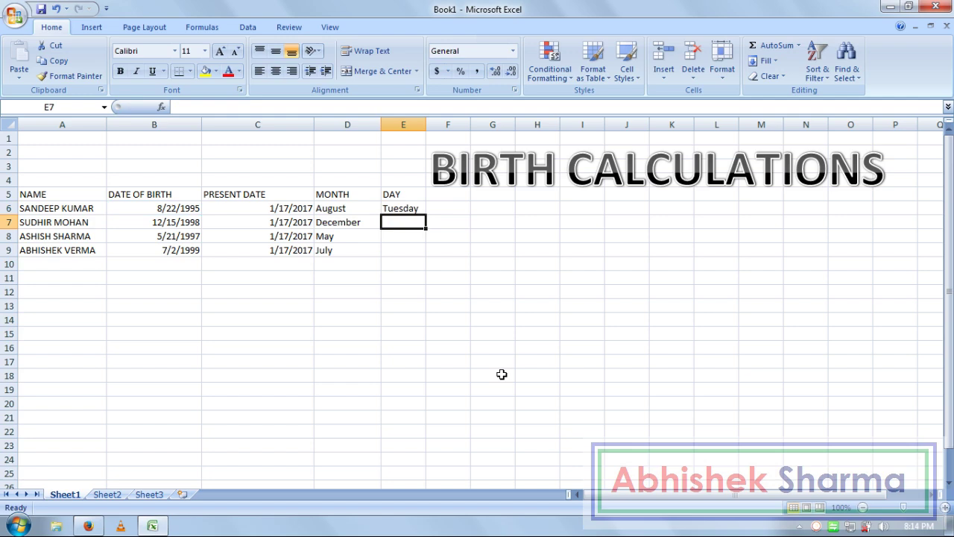
- Enter =TEXT(B7,"DDDD") in E7 and fill the weekday formulas down to E9
type("=")
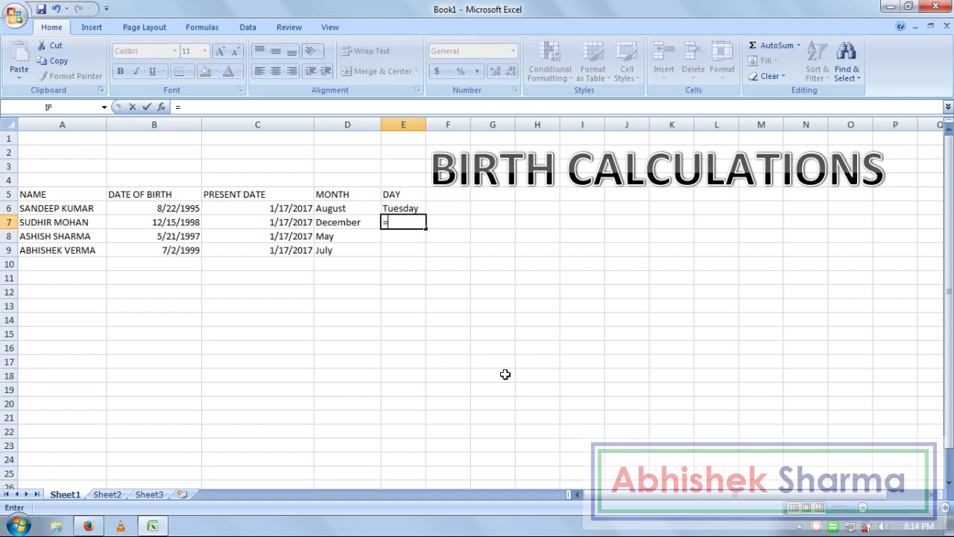
type("TEXT")
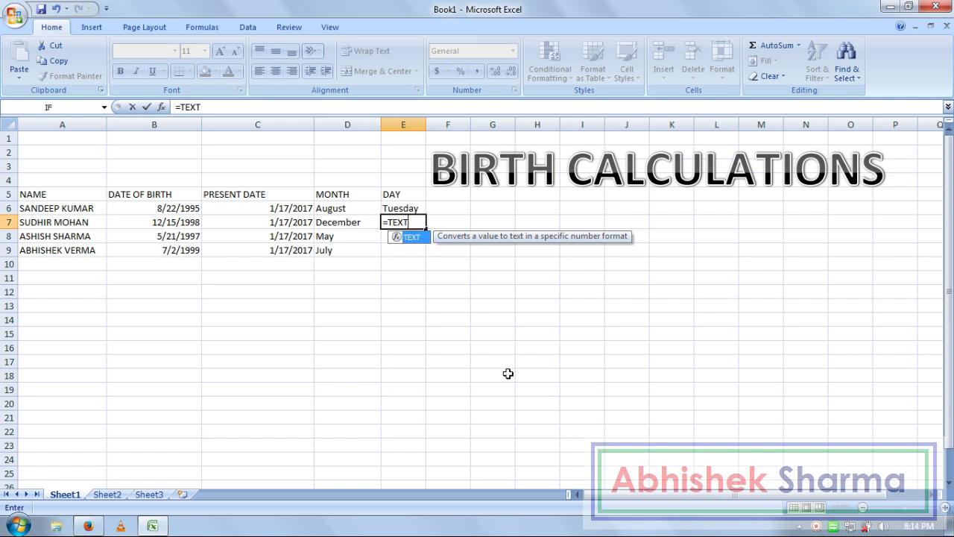
type("(")
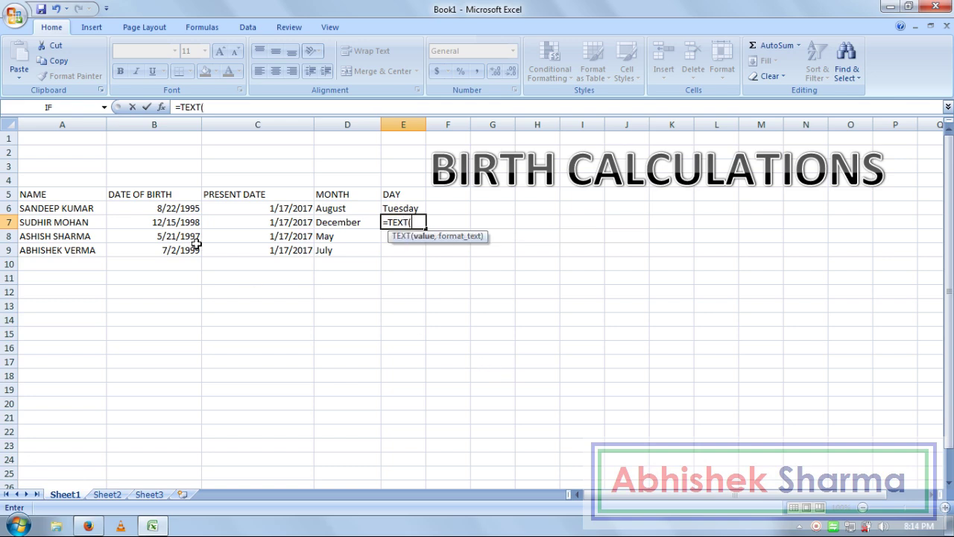
left_click(168, 223)
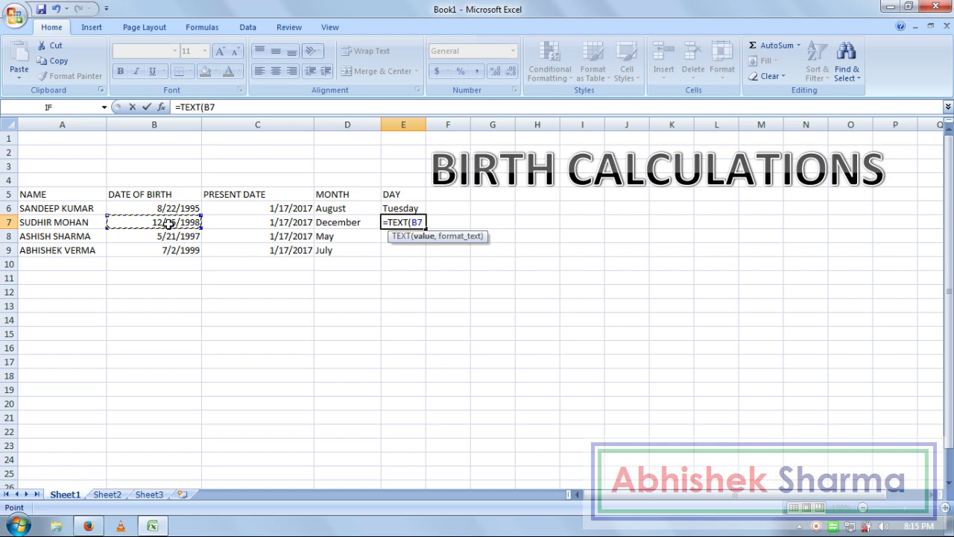
type(",")
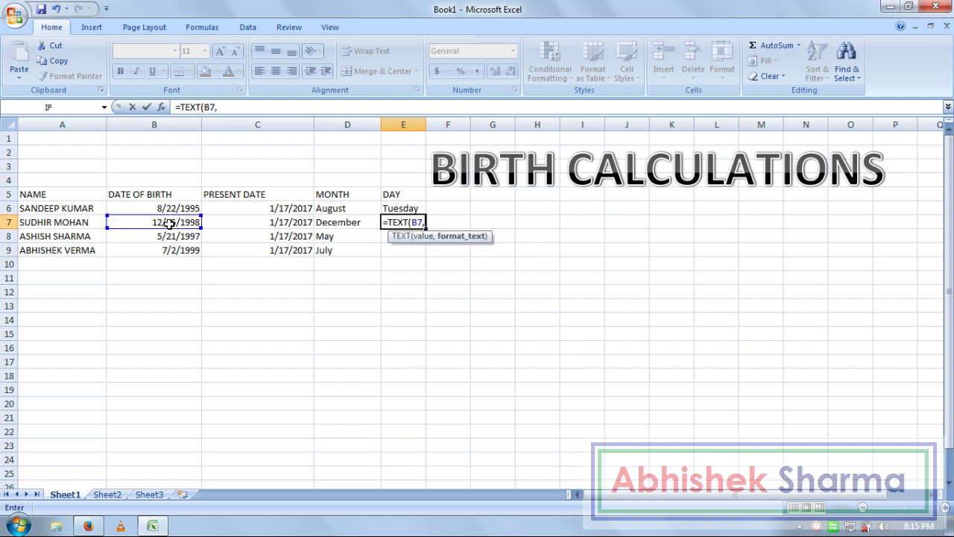
type("\"")
type("DDDD")
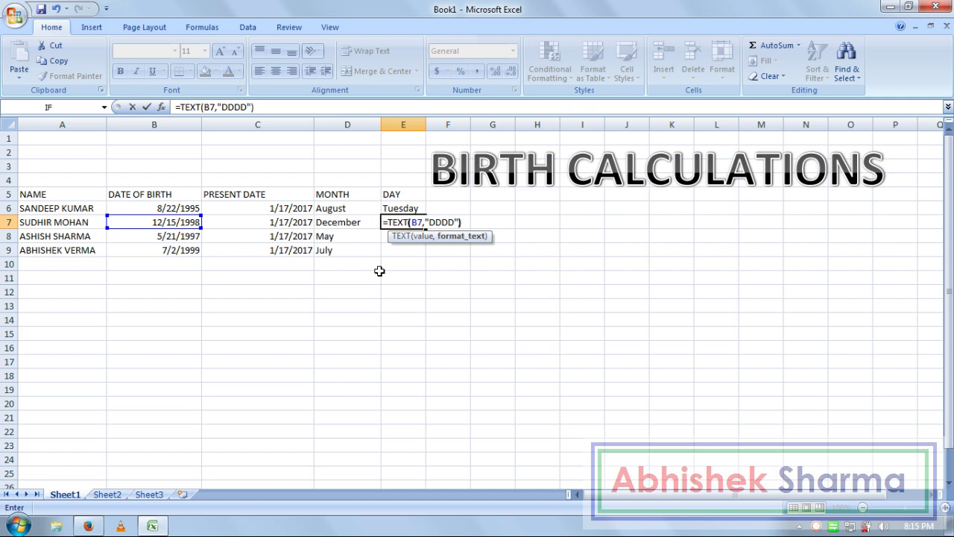
key("Return")
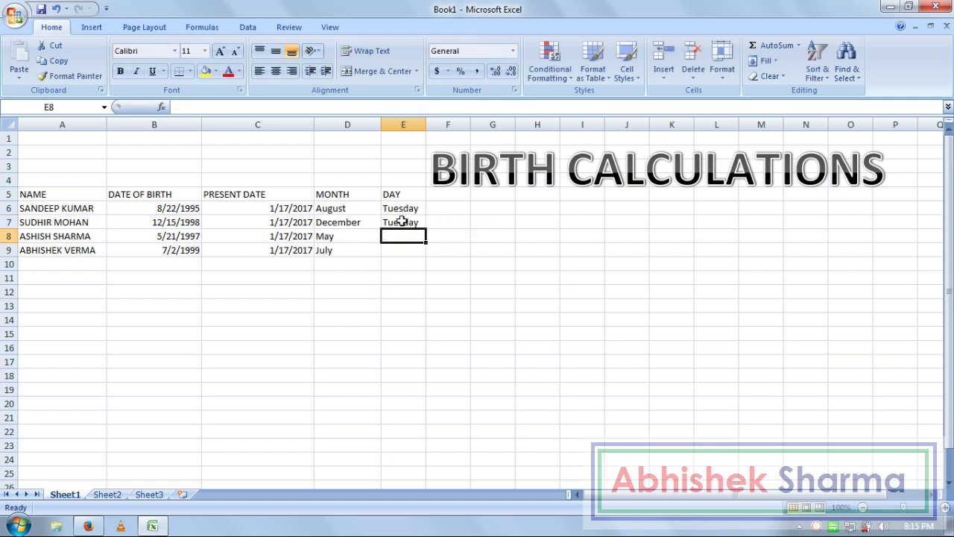
mouse_move(399, 209)
left_mouse_down()
mouse_move(425, 228)
mouse_move(430, 253)
left_mouse_up()
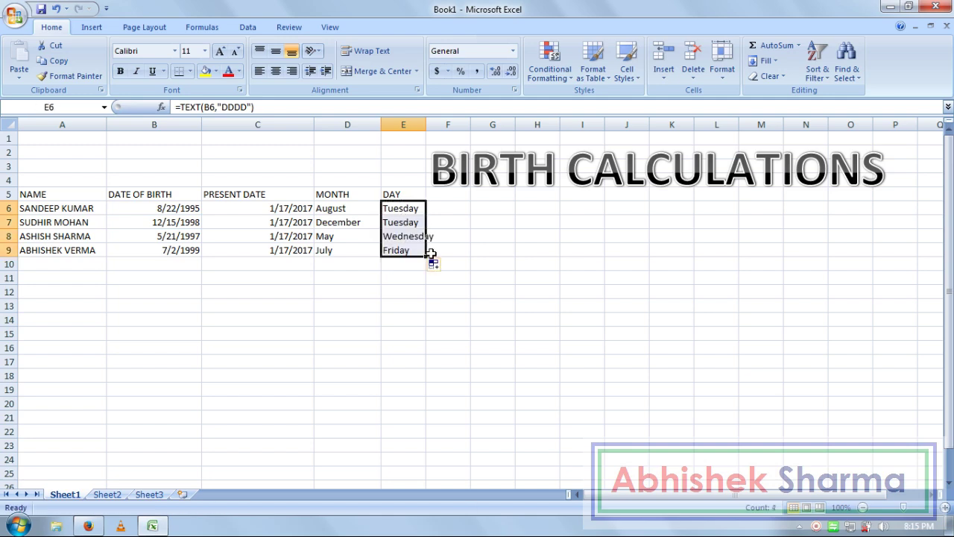
left_click(450, 260)
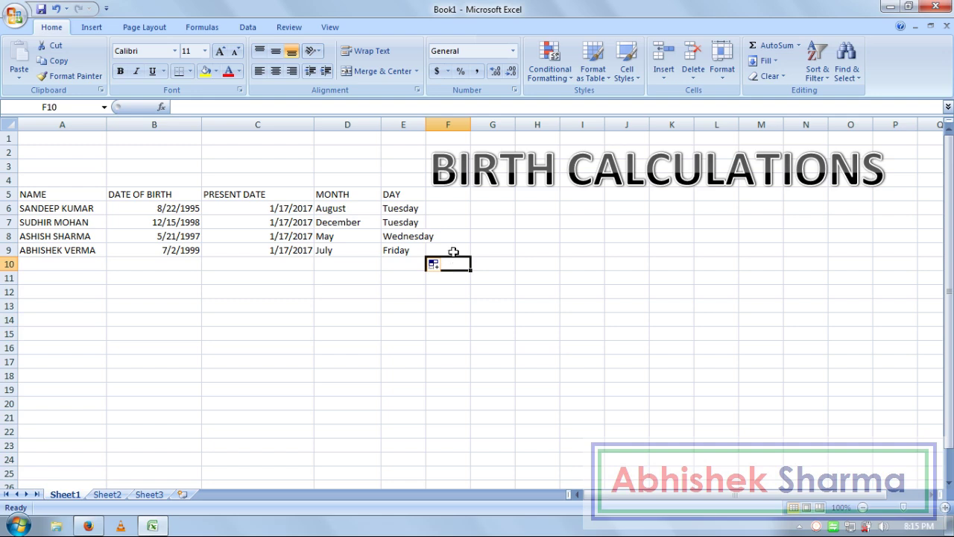
left_click(450, 204)
left_click(465, 220)
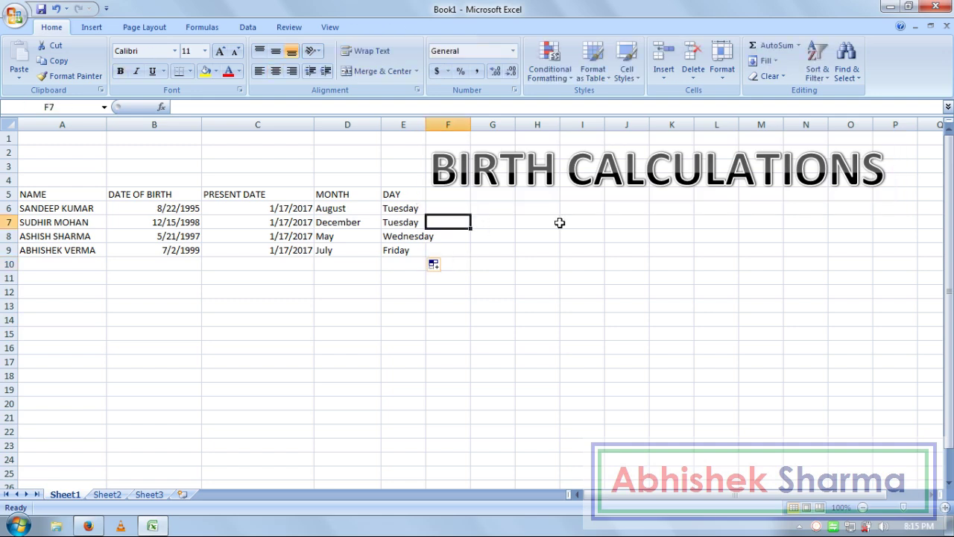
key("Up")
key("Up")
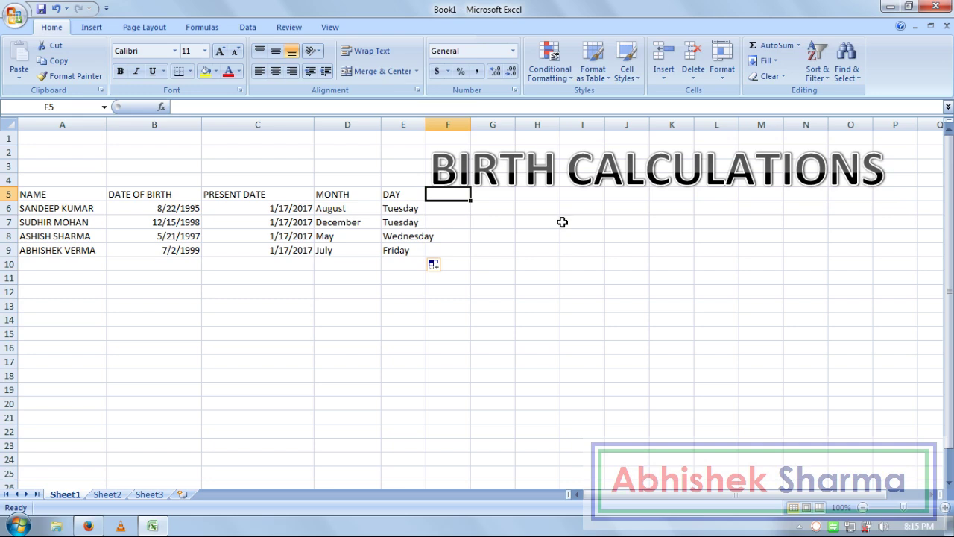
- Add an AGE header in F5 and enter =DATEDIF(B6,C6,"Y") in F6, giving 21
type("AGE")
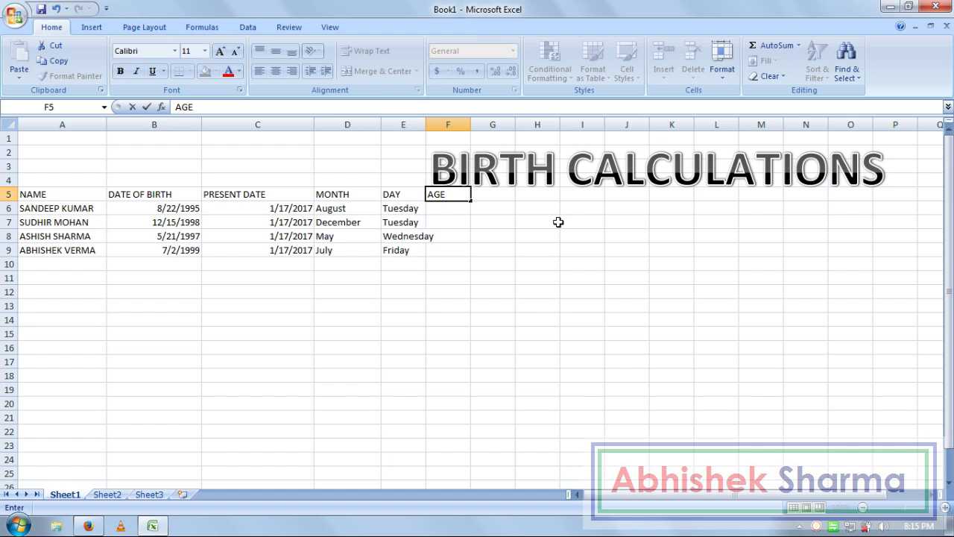
key("Return")
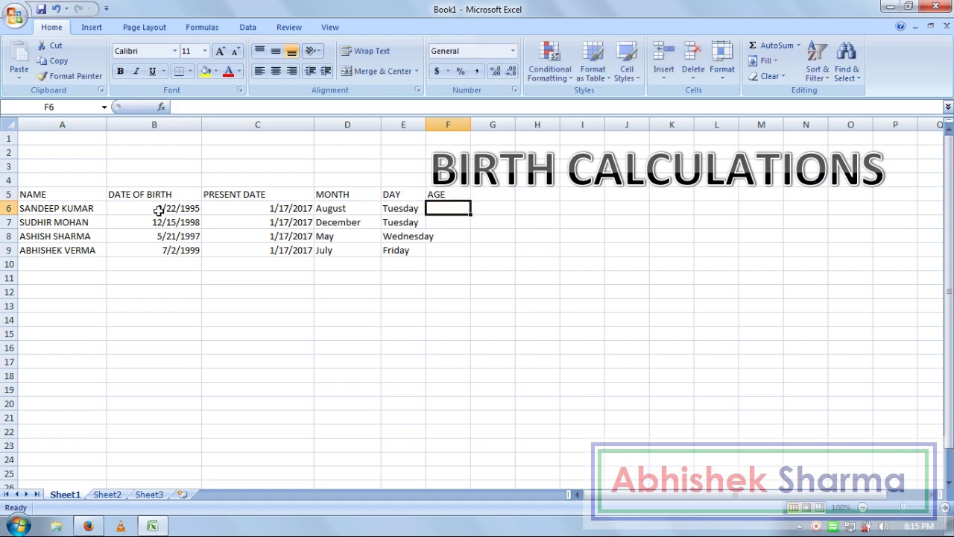
left_click(157, 210)
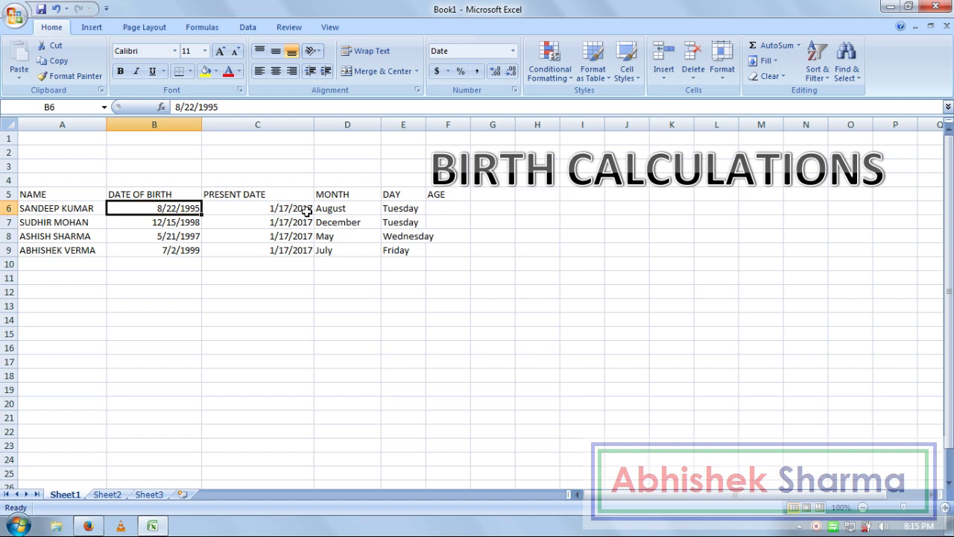
left_click(441, 209)
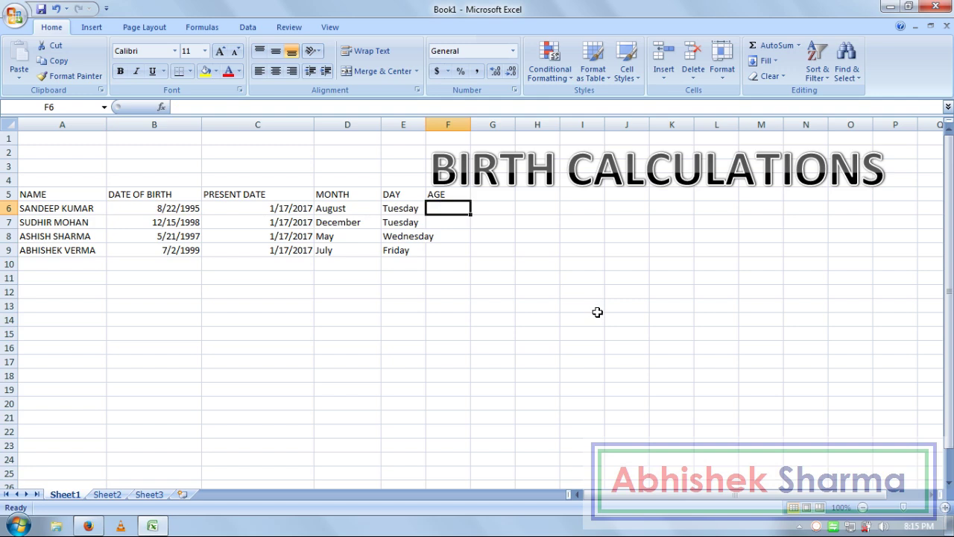
type("=")
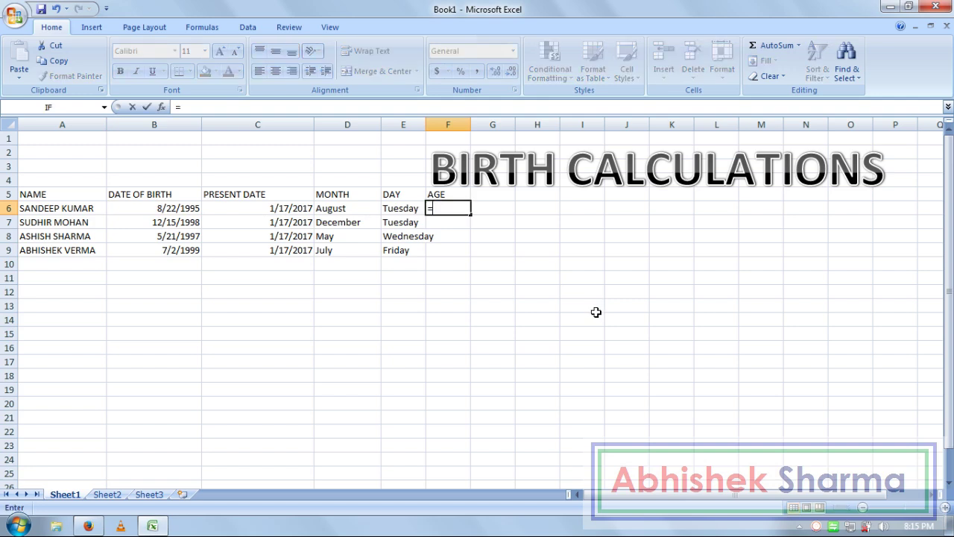
type("DATED")
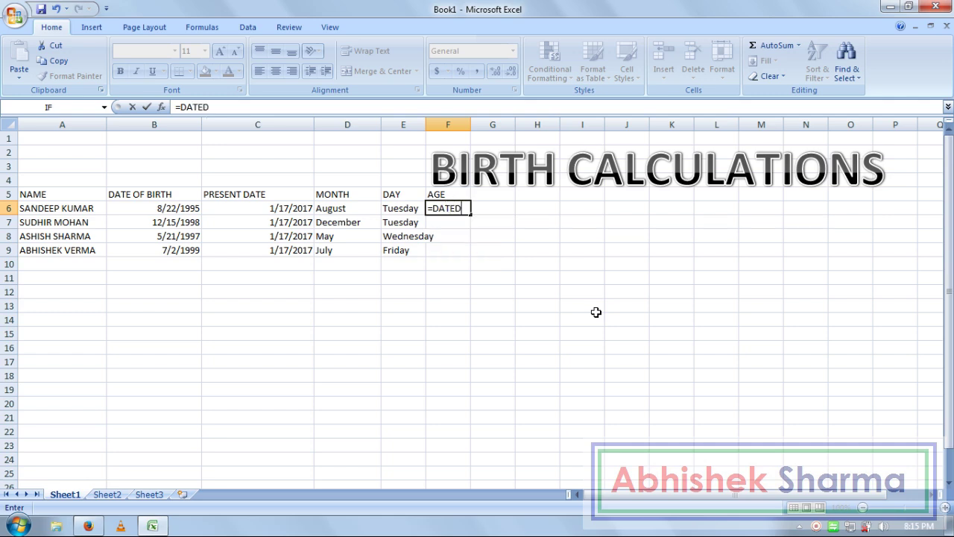
type("IF")
type("(")
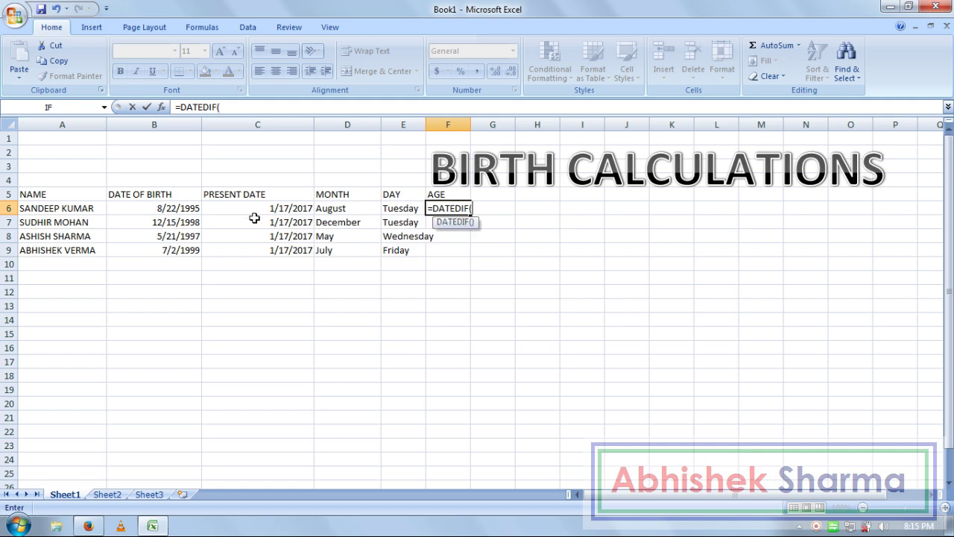
left_click(186, 208)
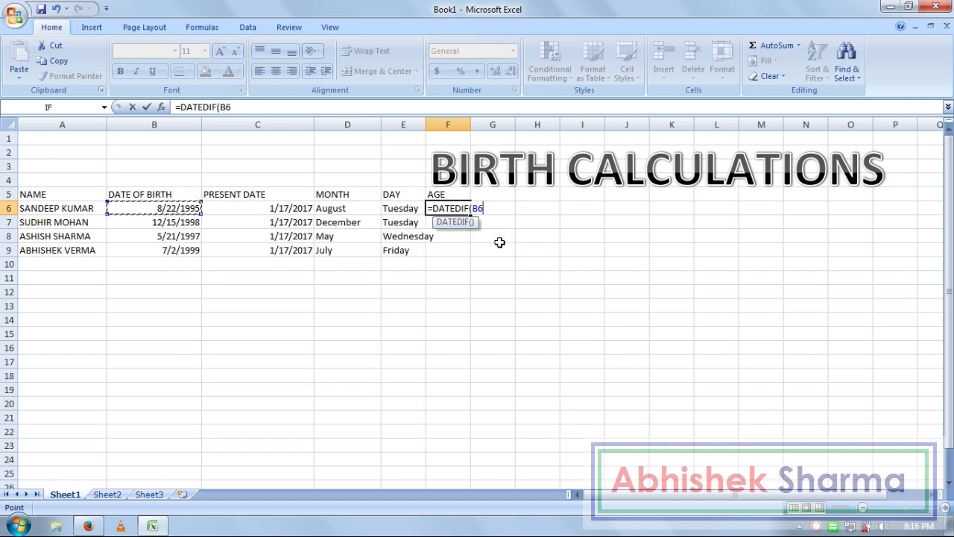
type(",")
left_click(296, 208)
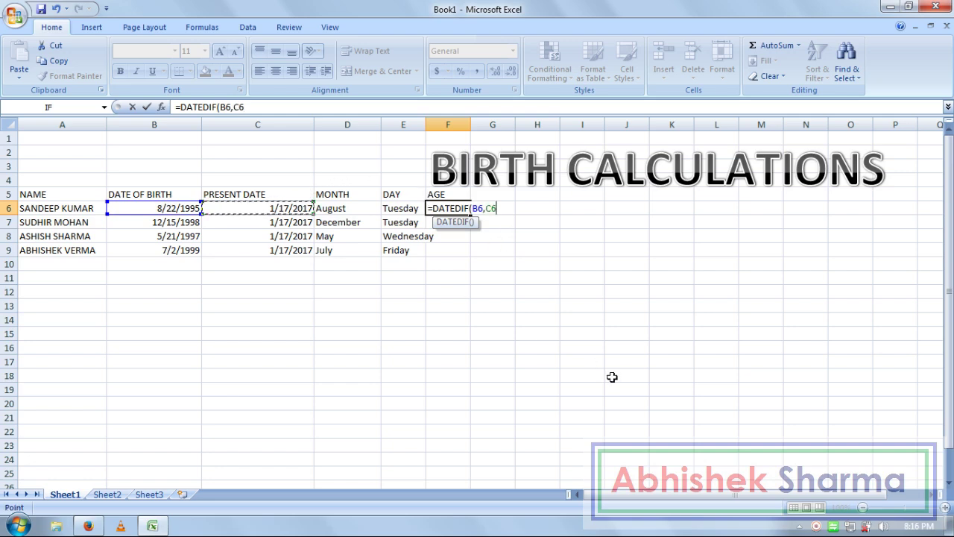
type(",")
type("\"")
type("Y")
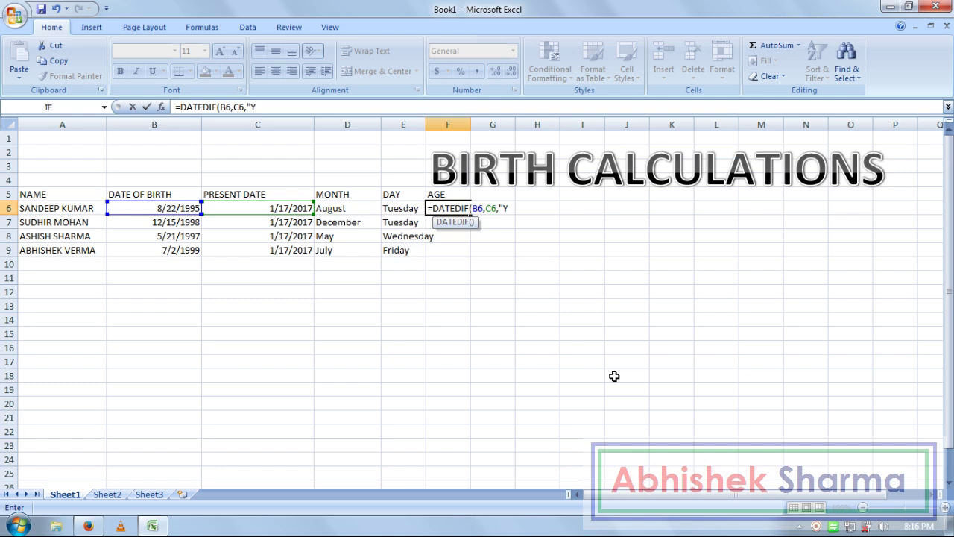
type("\")")
key("Return")
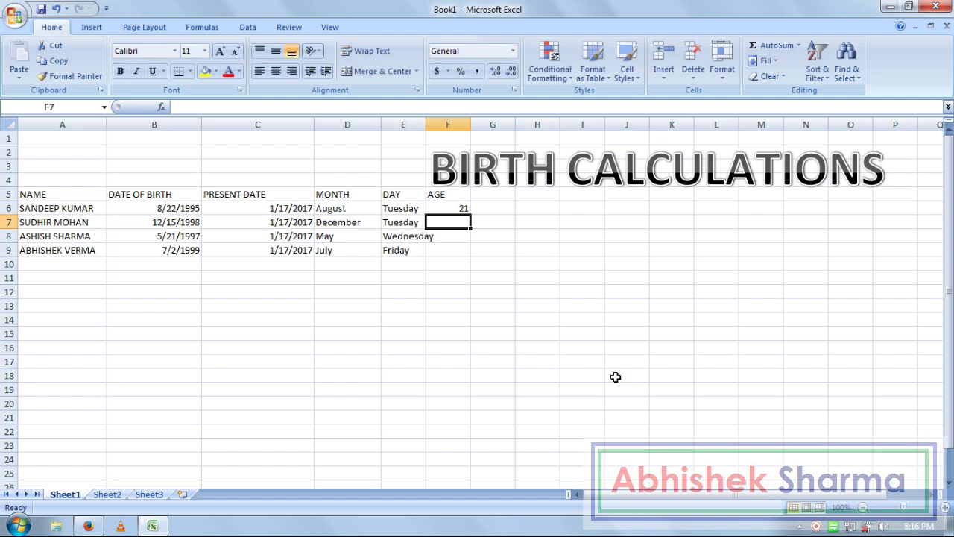
- Enter =DATEDIF(B7,C7,"Y") in F7 and fill ages down to F9: 21, 18, 19, 17
type("=DA")
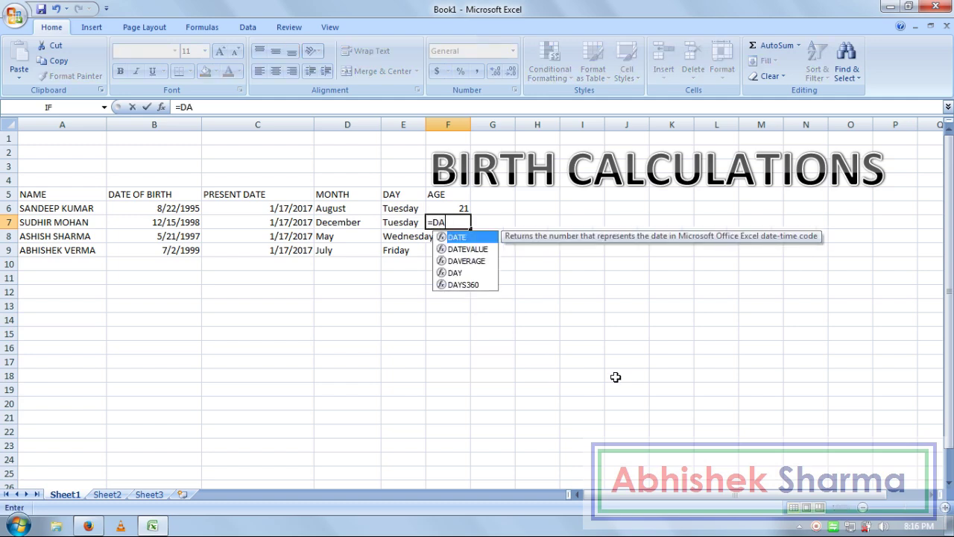
type("TEDIF")
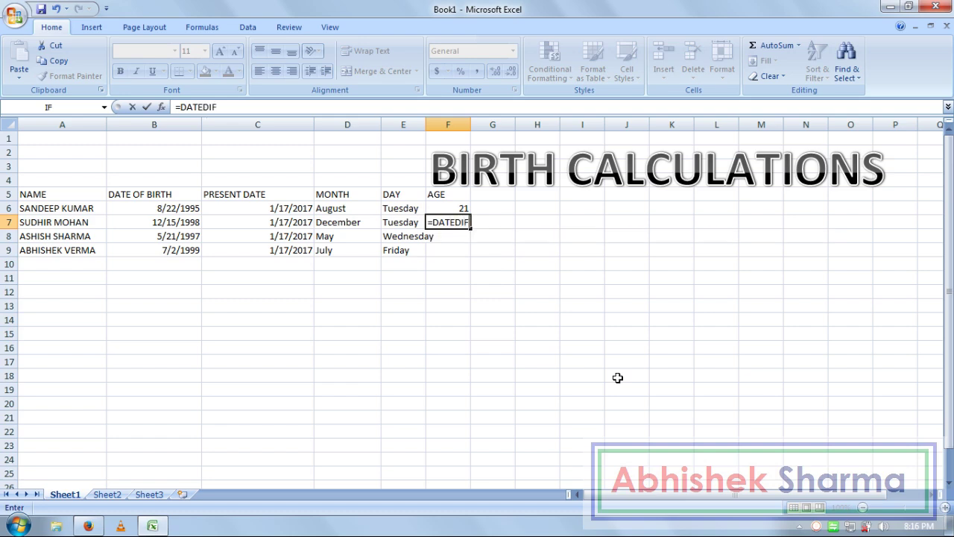
type("(")
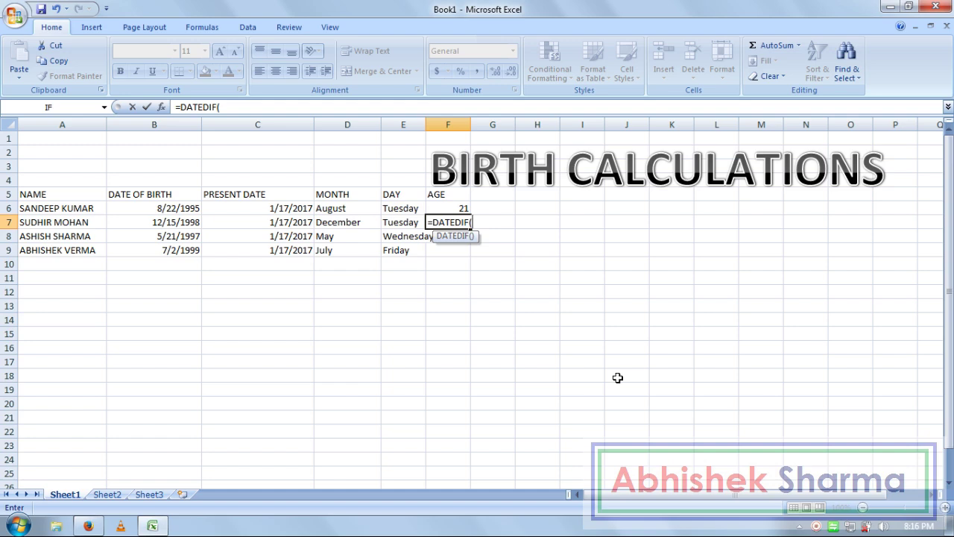
left_click(192, 222)
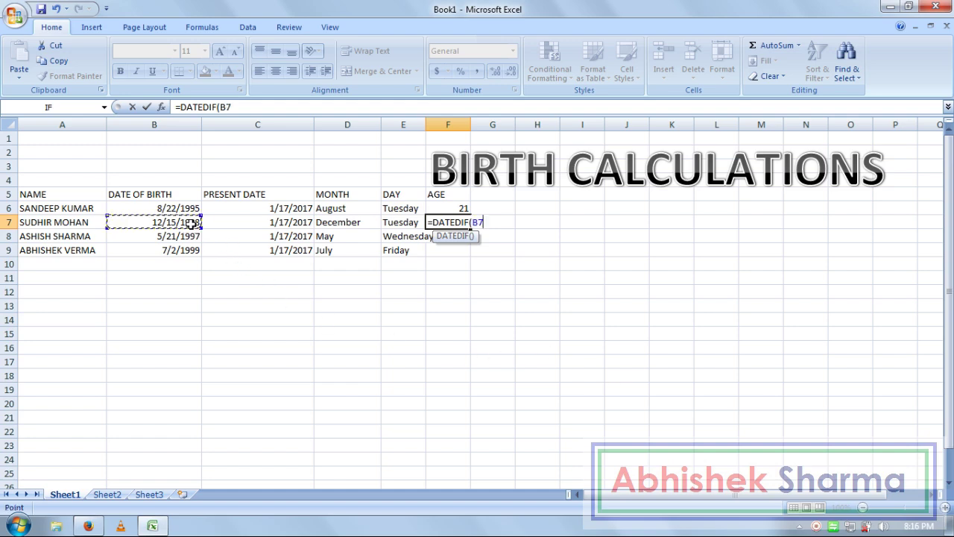
type(",")
left_click(289, 221)
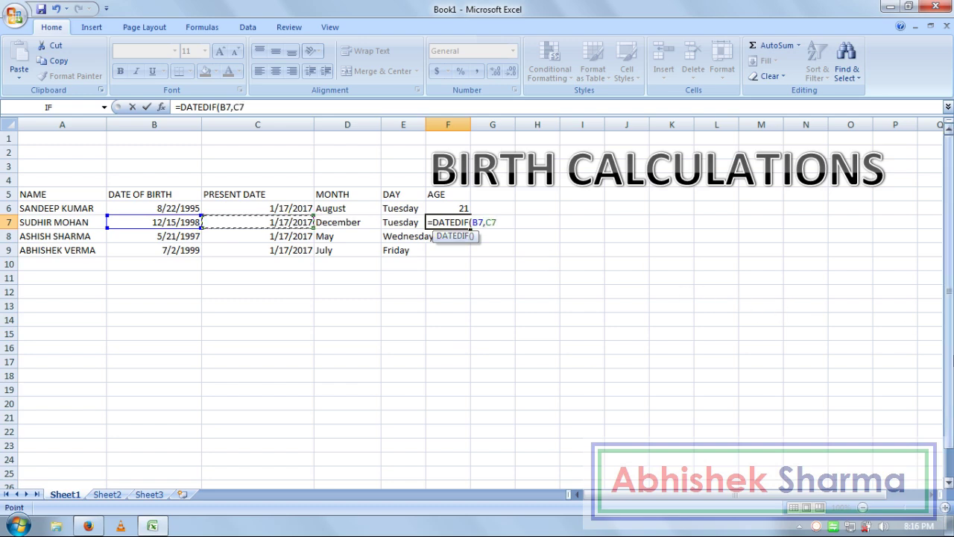
type(",")
type("Y")
type("\")")
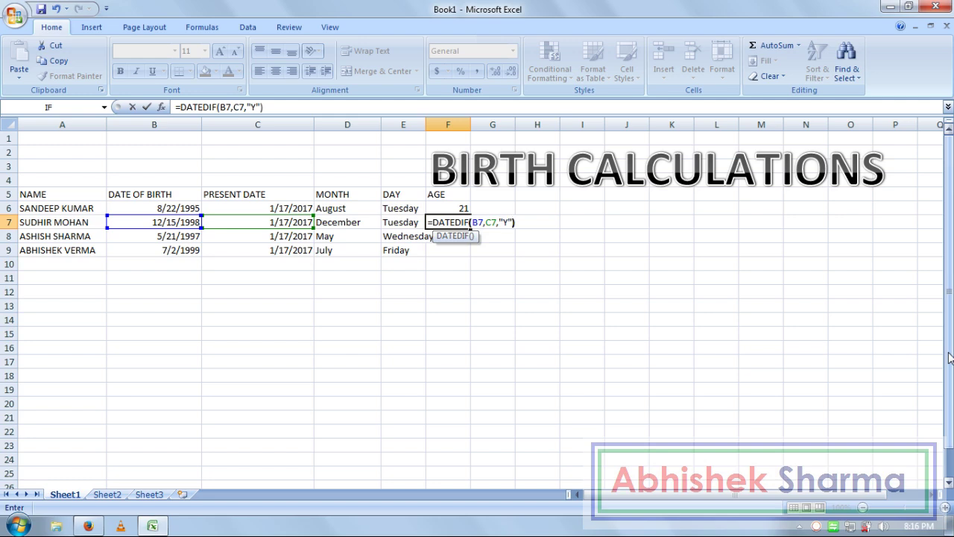
key("Return")
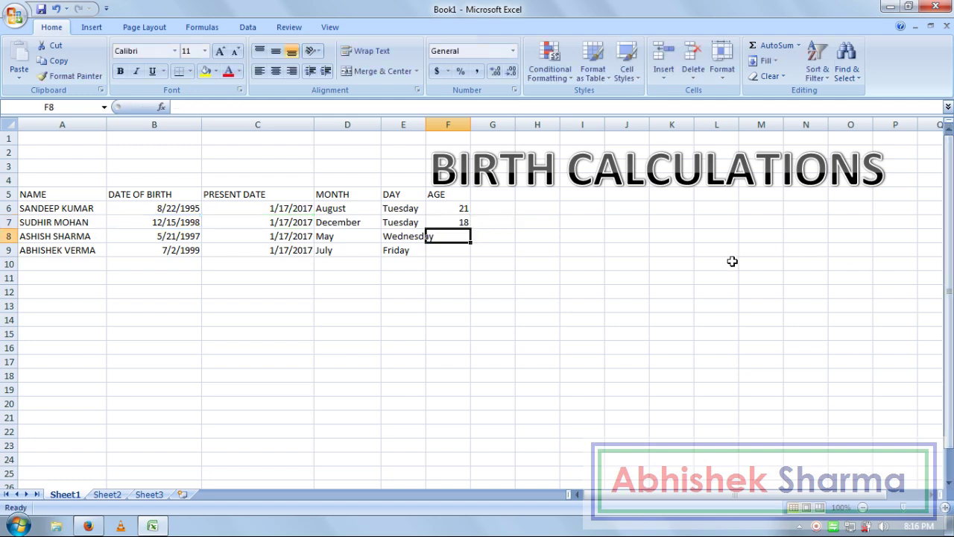
left_click(455, 209)
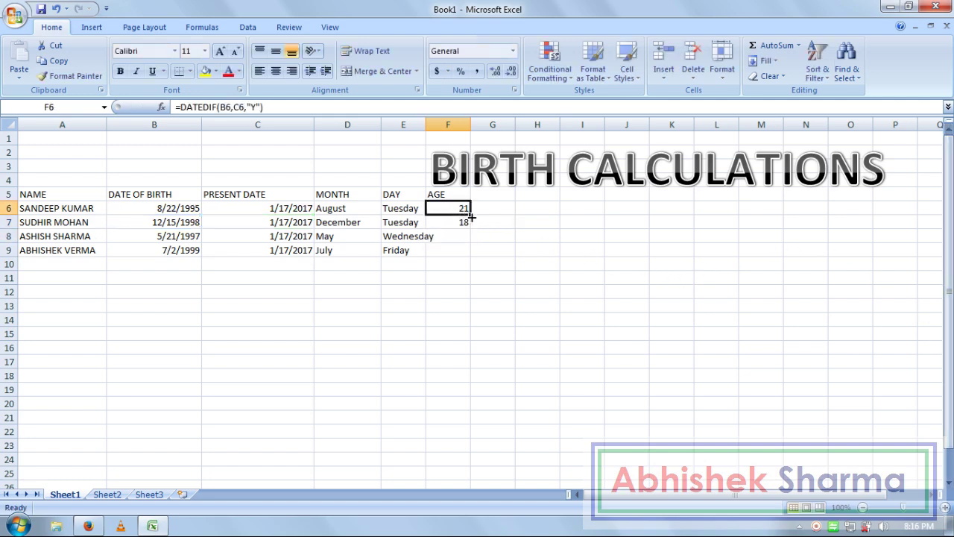
left_click_drag(472, 217, 474, 260)
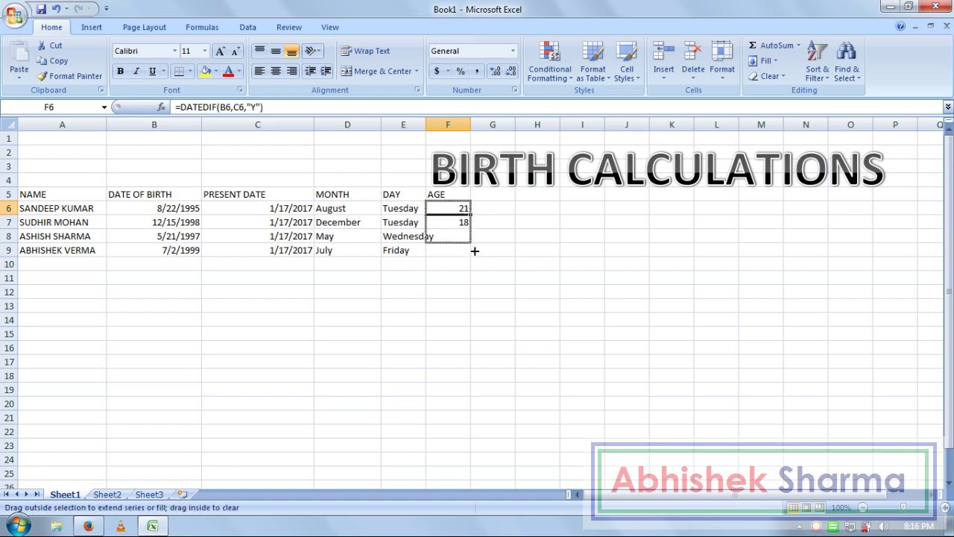
left_click(484, 207)
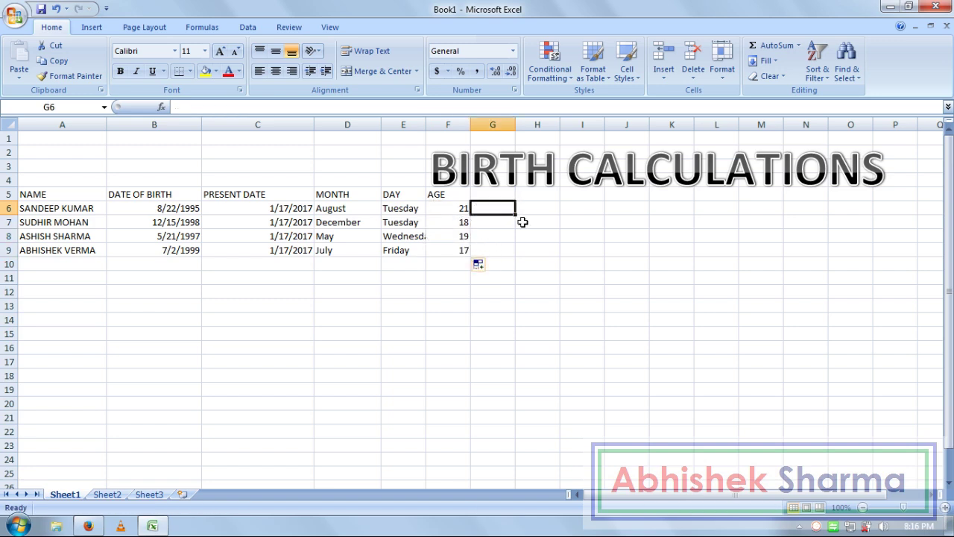
key("Up")
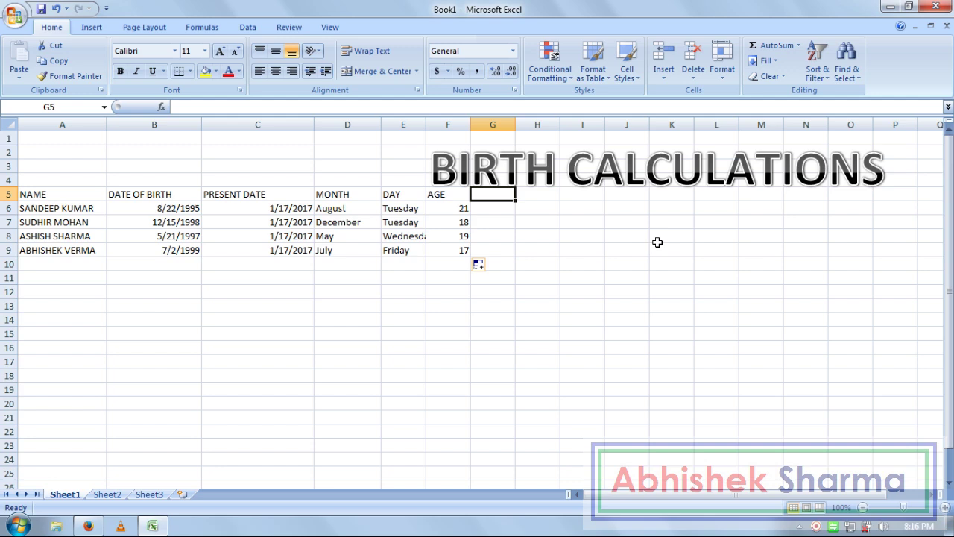
left_click(445, 211)
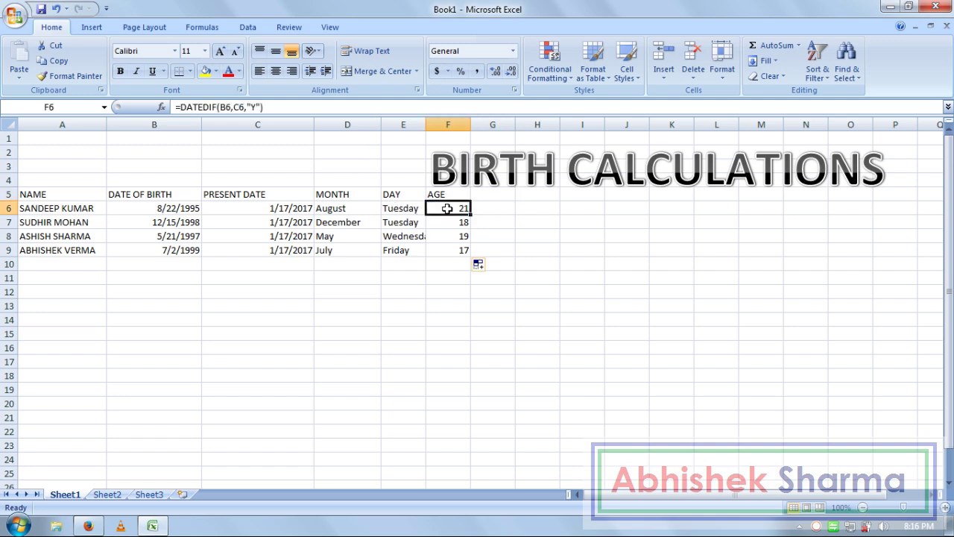
left_click(347, 213)
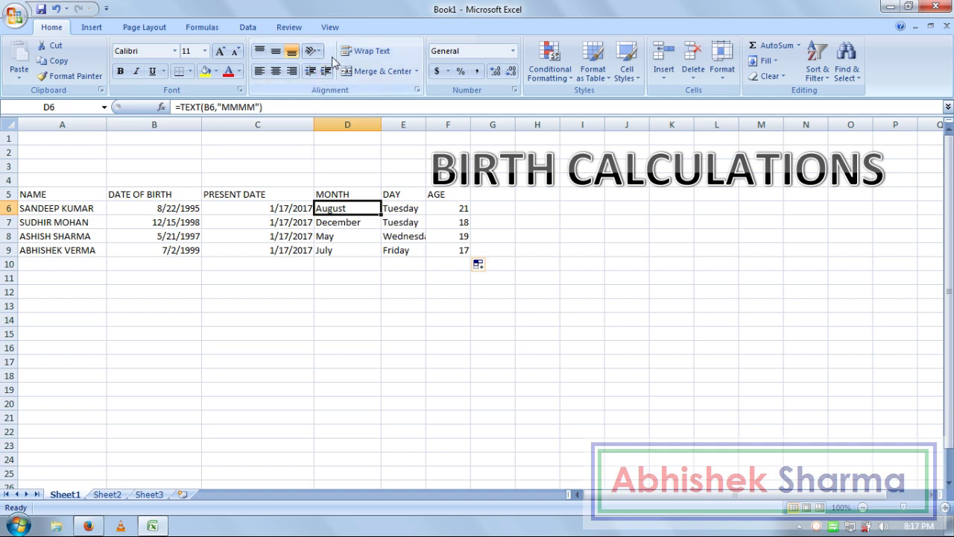
key("Right")
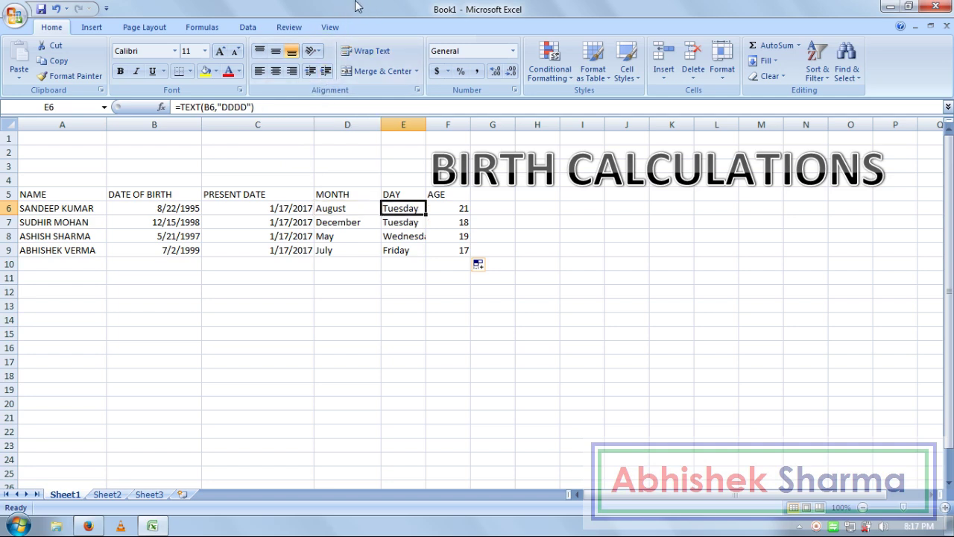
key("Right")
key("Right")
key("Right")
key("Up")
key("Up")
key("Down")
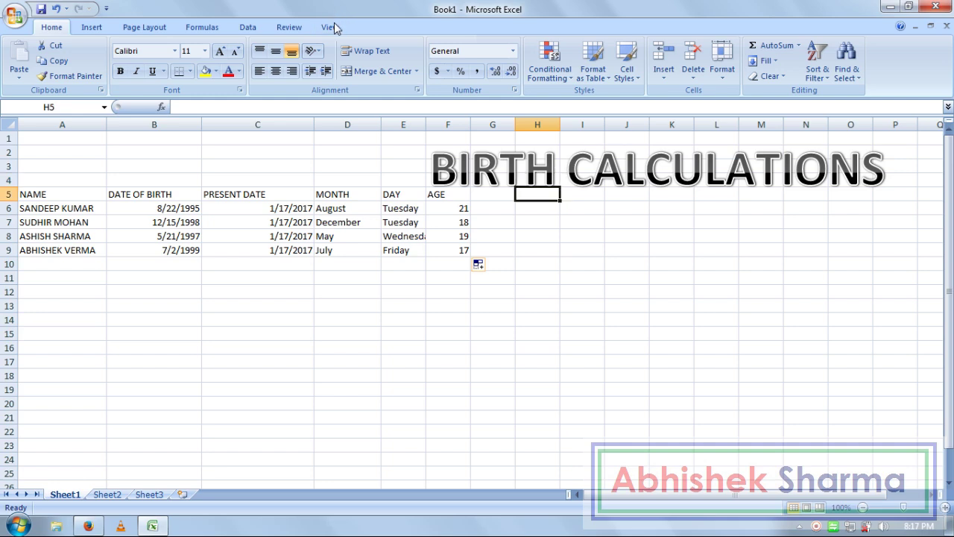
key("Left")
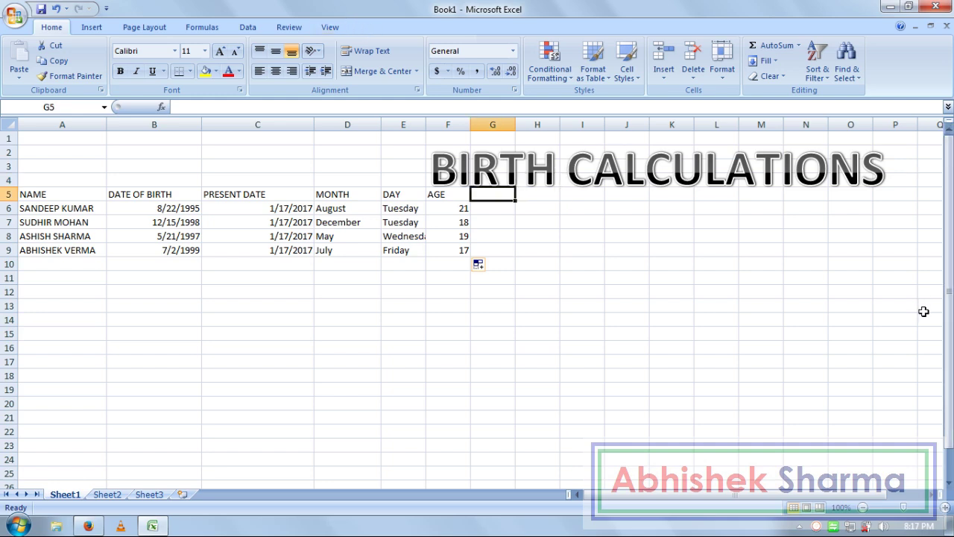
- Add the heading EXTRA MONTHS in G5 and widen column G to fit it
type("EXTRA ")
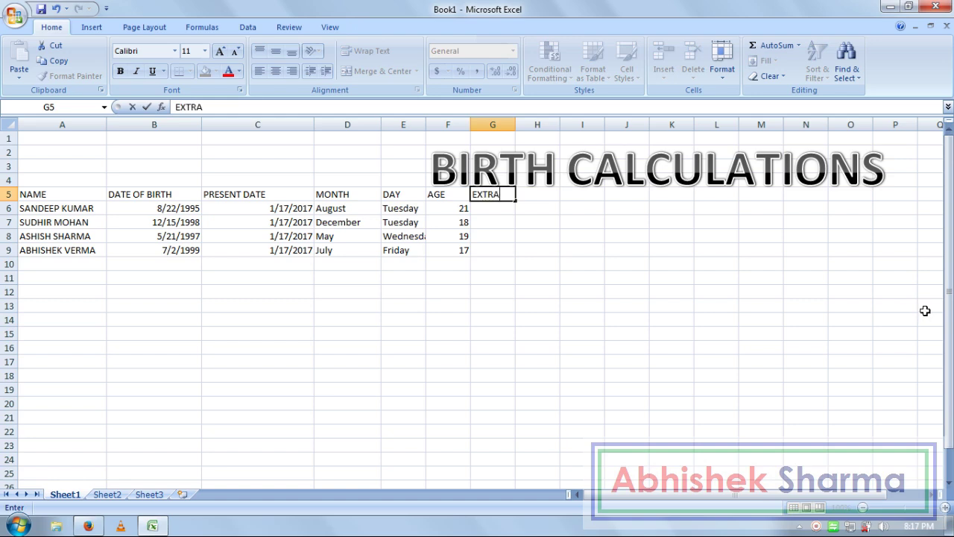
type("MONT")
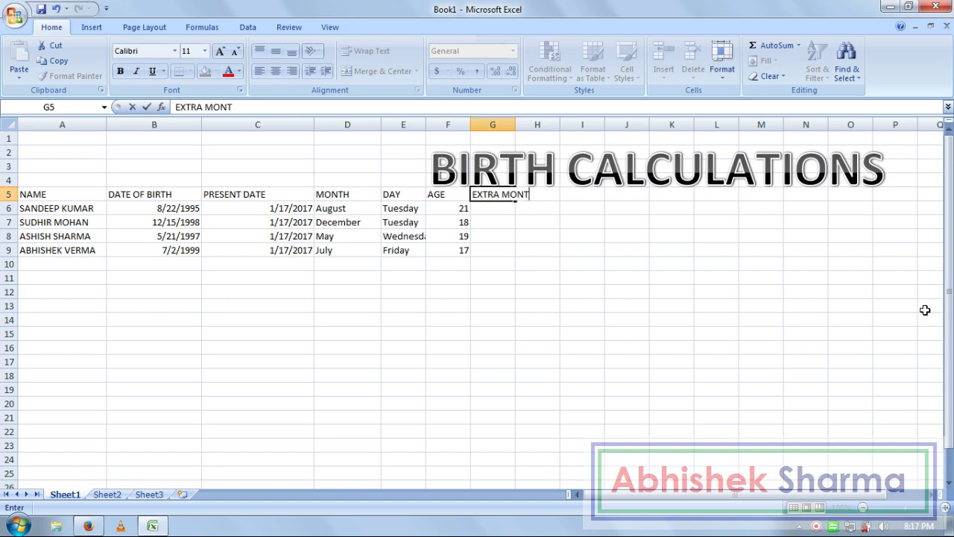
type("HS")
key("Return")
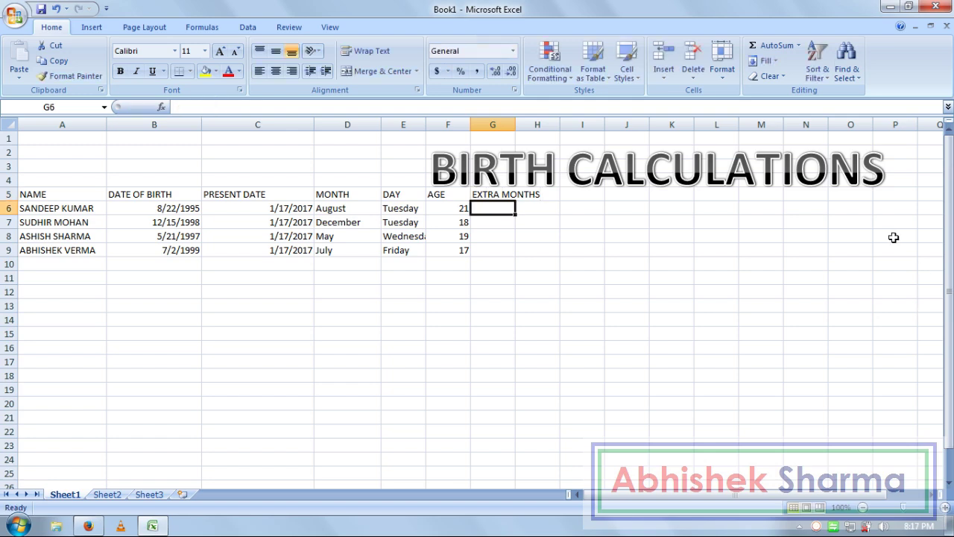
left_click_drag(515, 125, 542, 125)
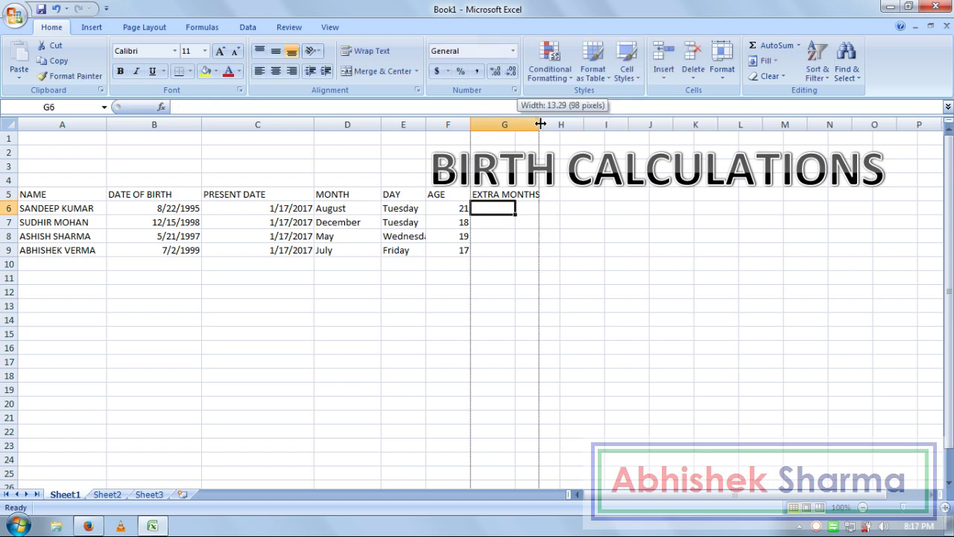
- Enter =DATEDIF(B6,C6,"YM") in G6, giving 4 extra months
type("=")
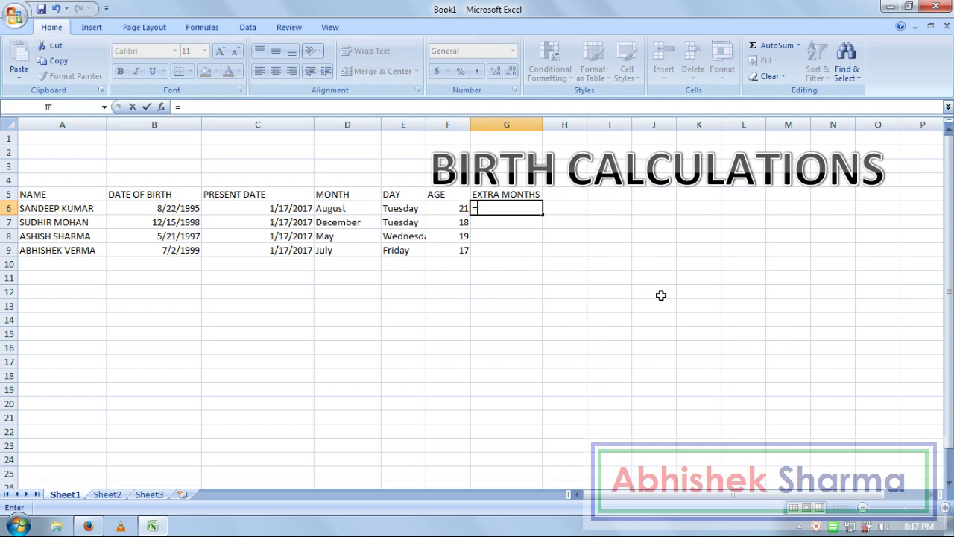
type("DATEDI")
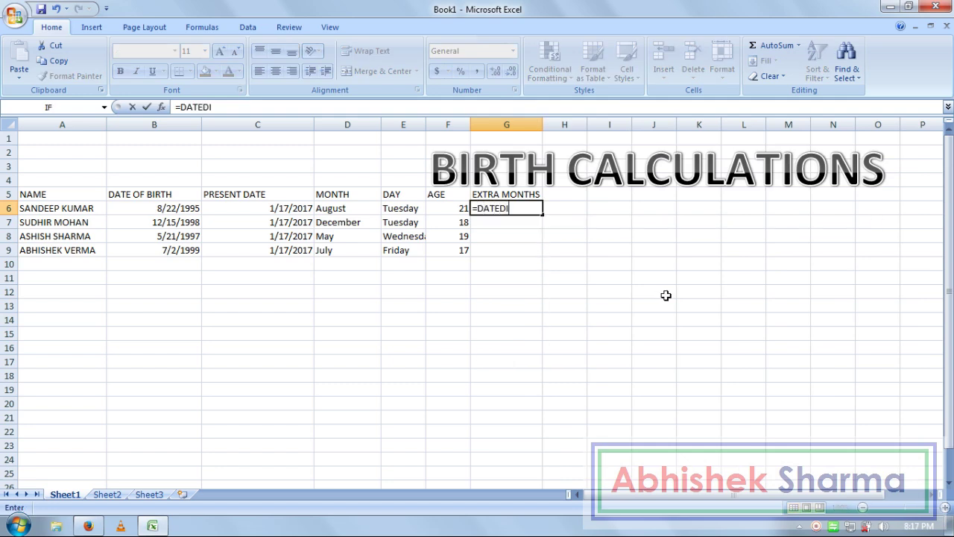
type("F")
type("(")
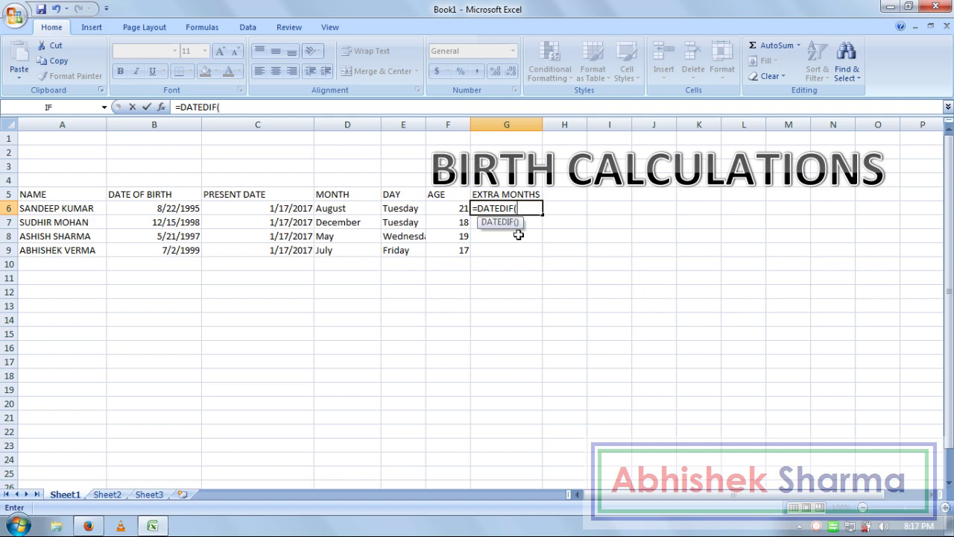
left_click(187, 208)
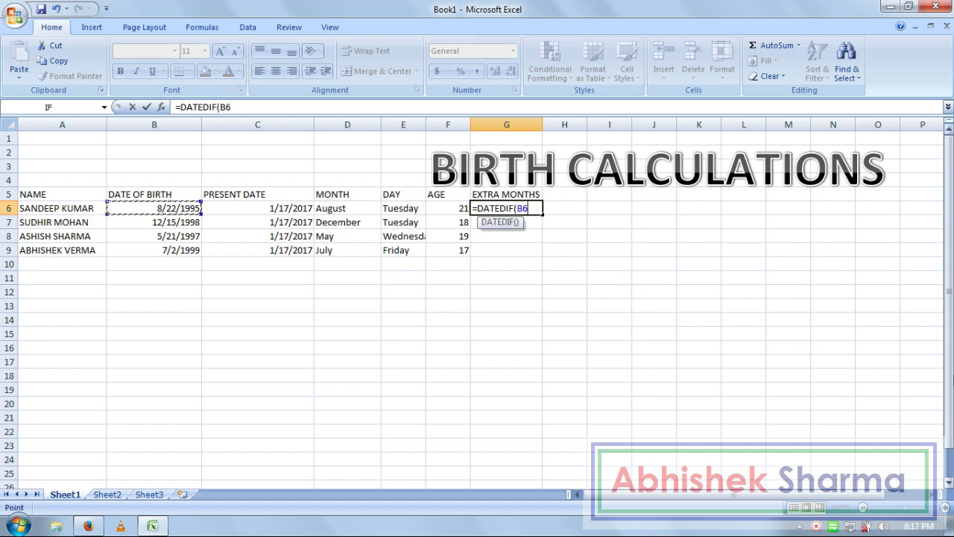
type(",")
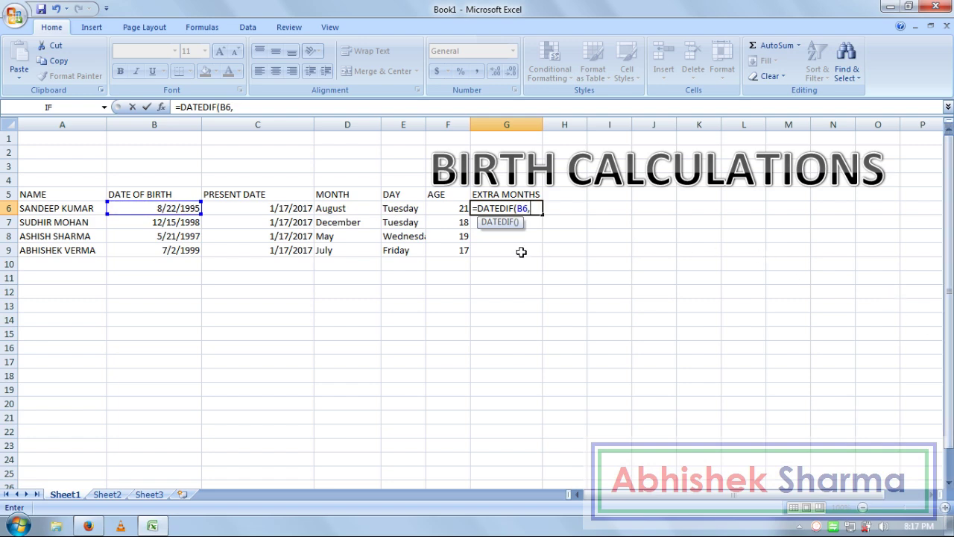
left_click(269, 209)
type(",\"")
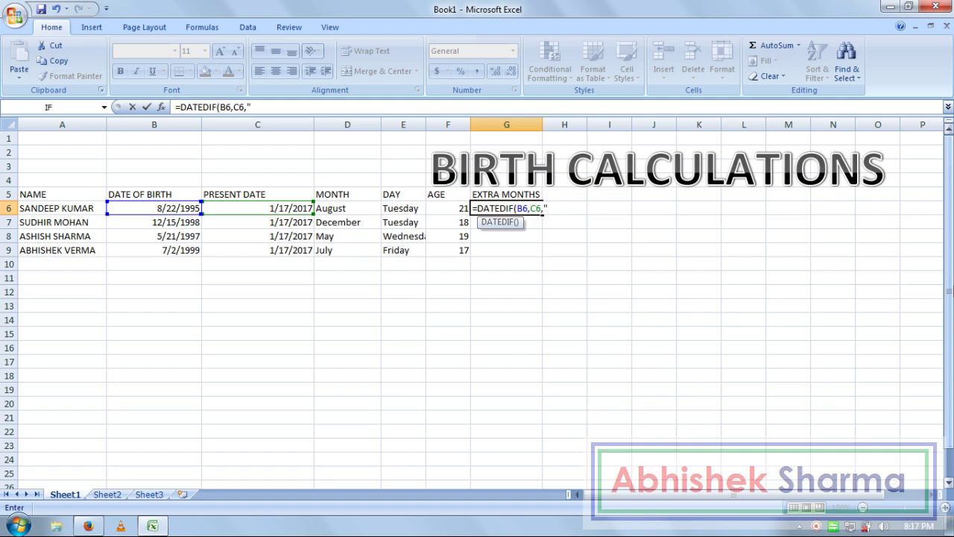
type("Y")
type("M\"")
type(")")
key("Return")
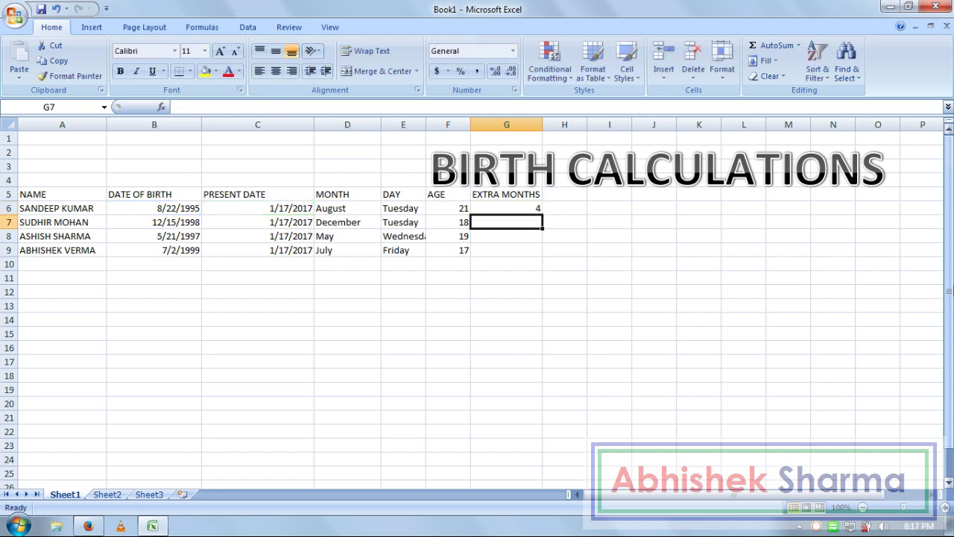
- Enter =DATEDIF(B7,C7,"YM") in G7, giving 1 extra month
type("=")
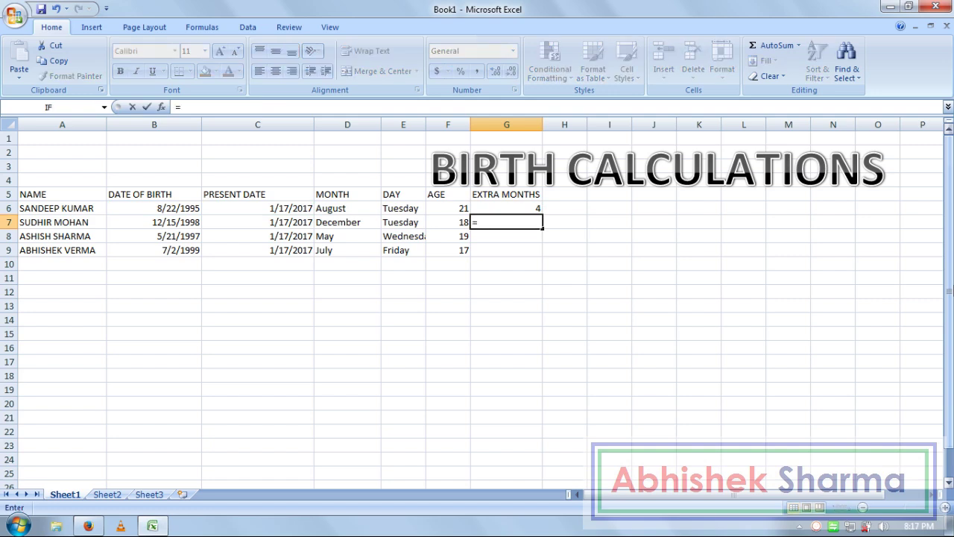
type("DATED")
type("IF(")
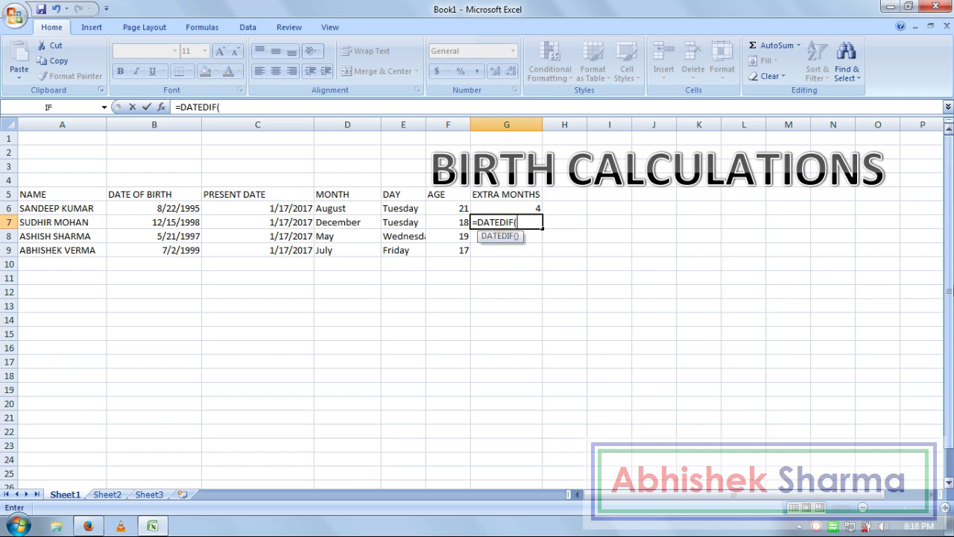
left_click(188, 224)
type(",")
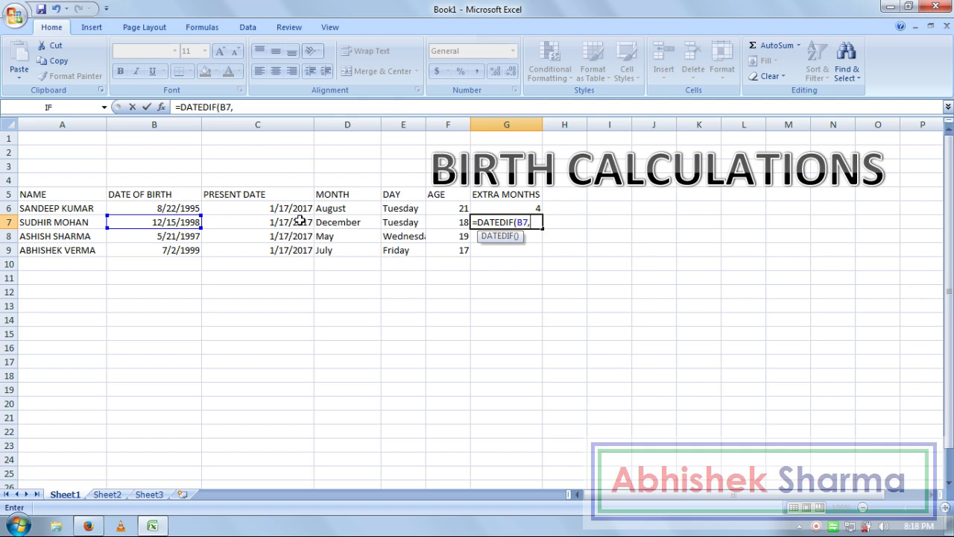
left_click_drag(294, 224, 297, 210)
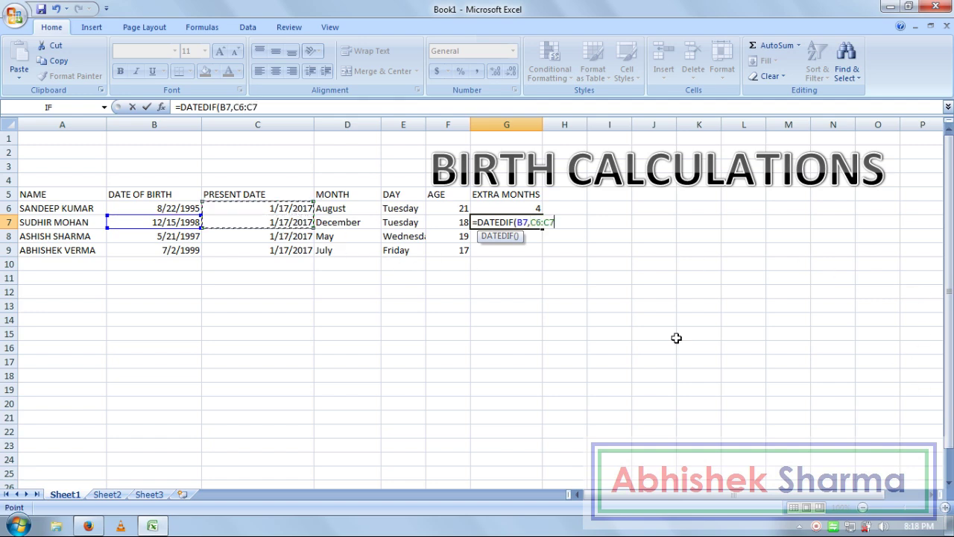
left_click(298, 223)
type(",")
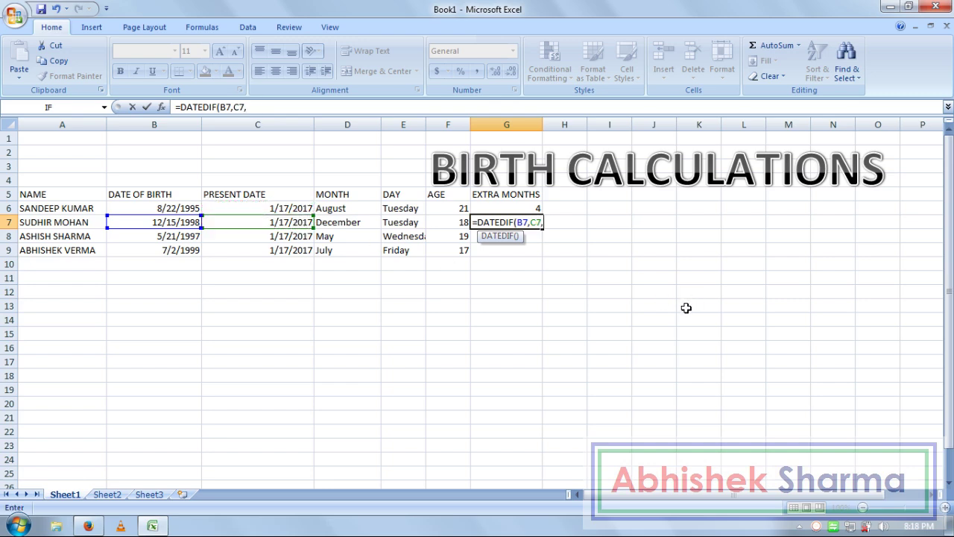
type("\"")
type("YM\"")
type(")")
key("Return")
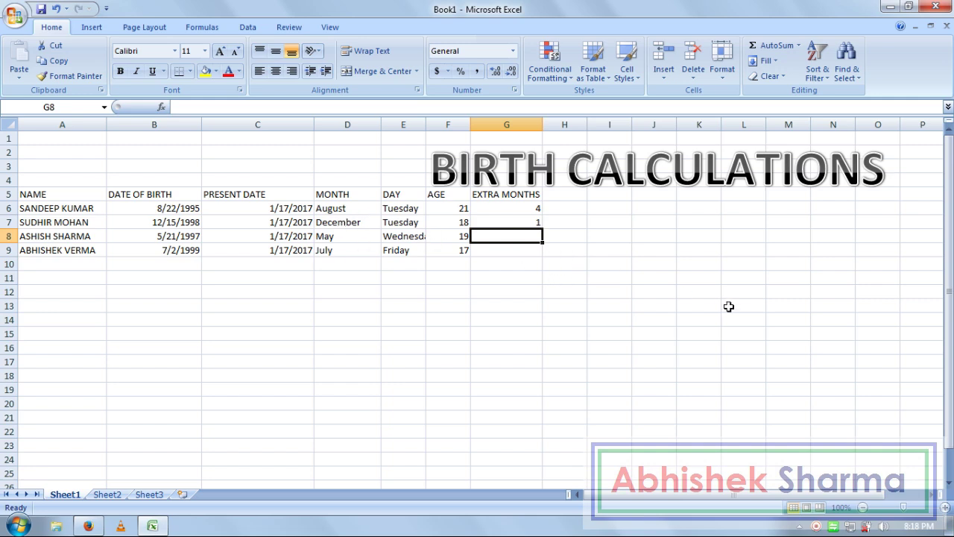
- Enter =DATEDIF(B8,C8,"YM") in G8 (7) and fill it down to G9 (6)
type("=DA")
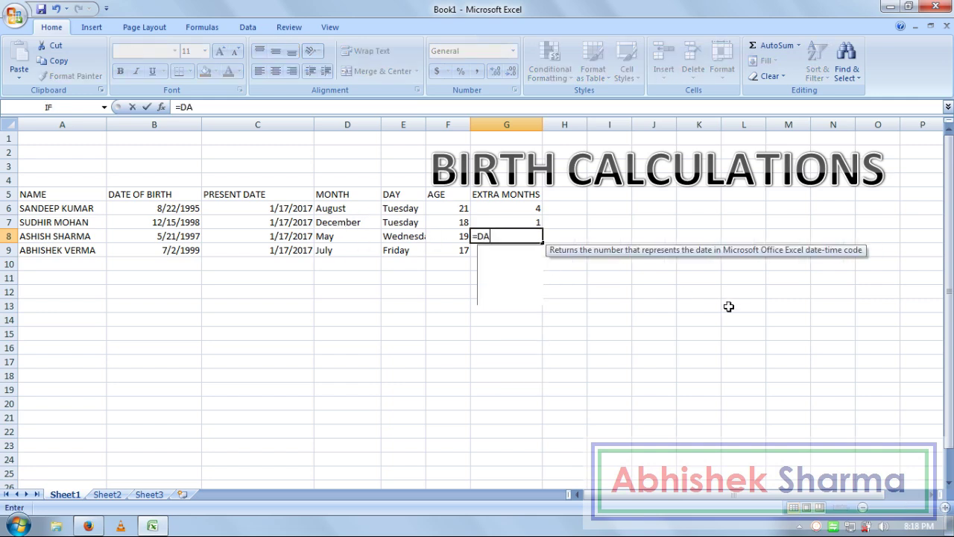
type("TEDIF")
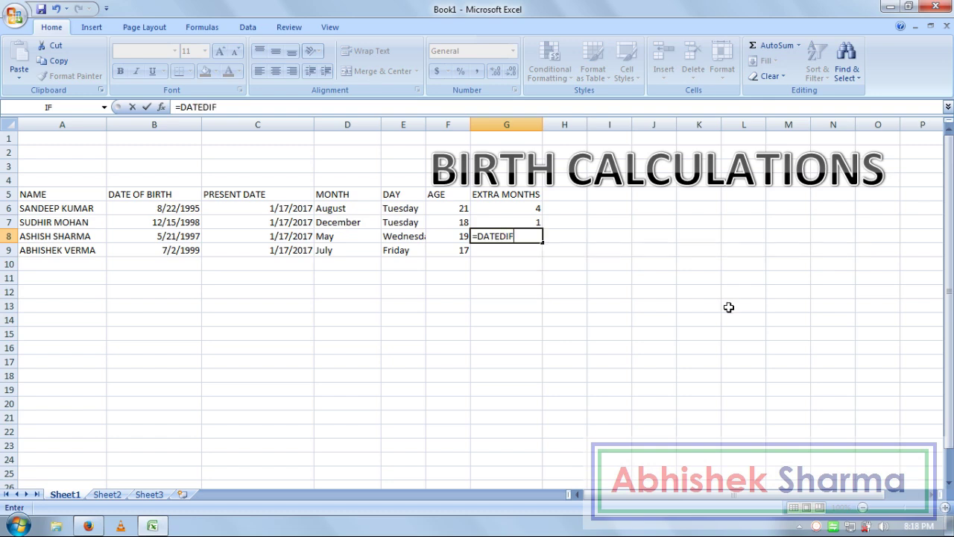
type("(")
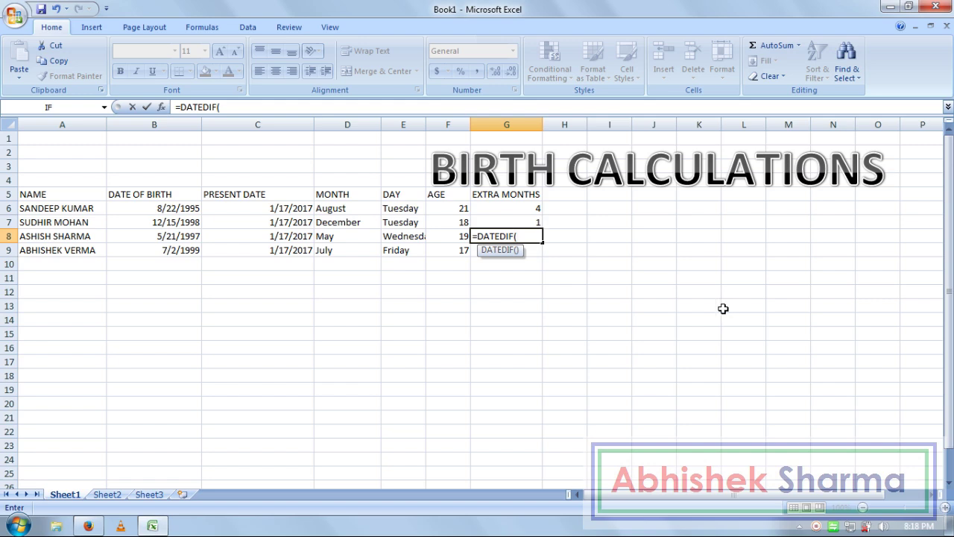
left_click(186, 237)
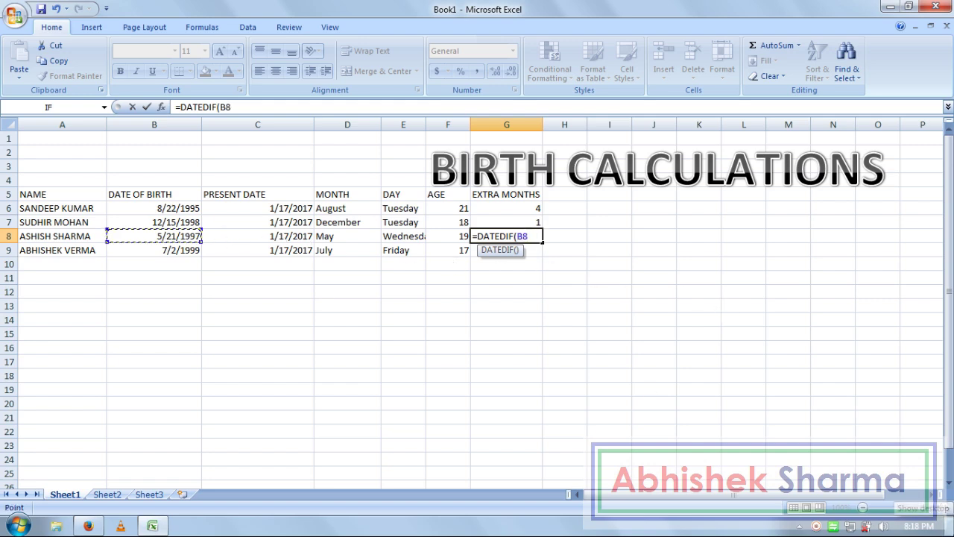
type(",")
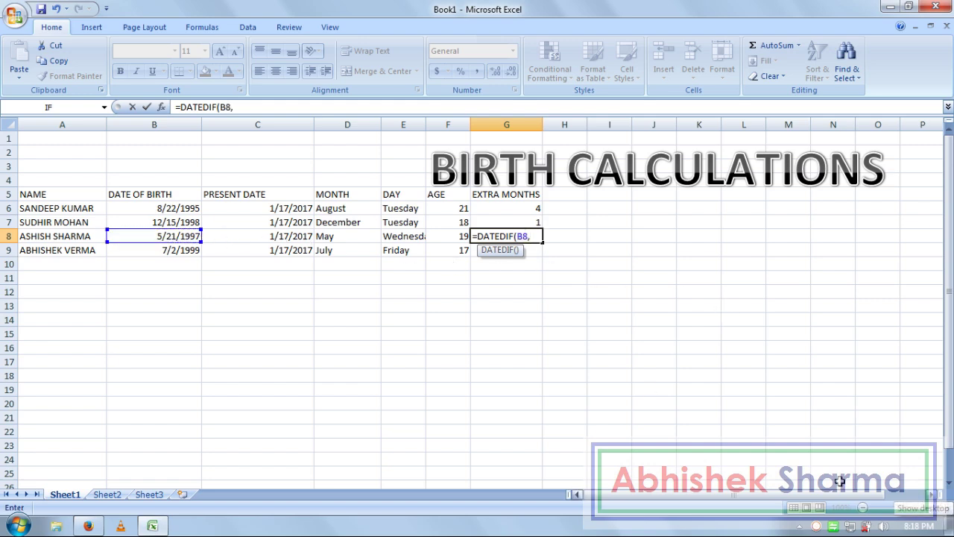
left_click(283, 234)
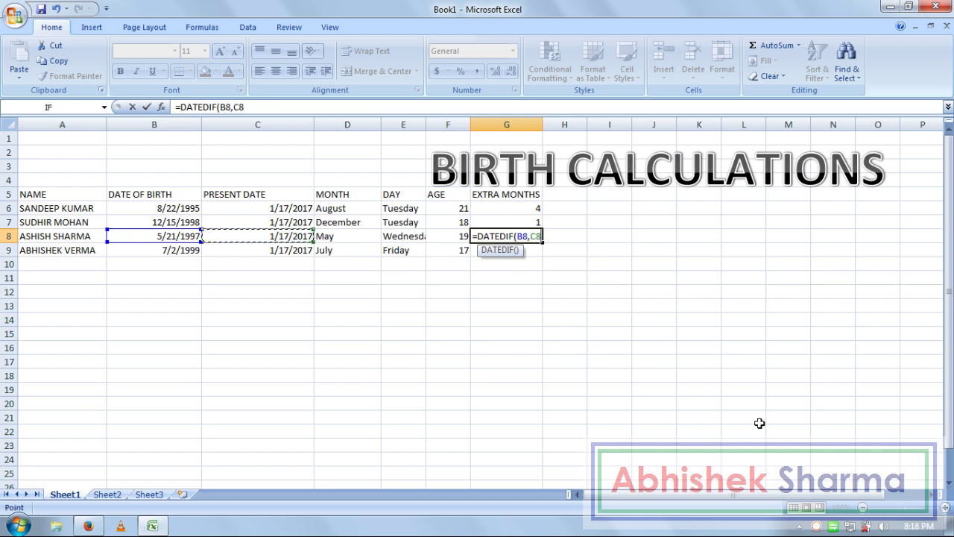
type(",")
type("\"YM")
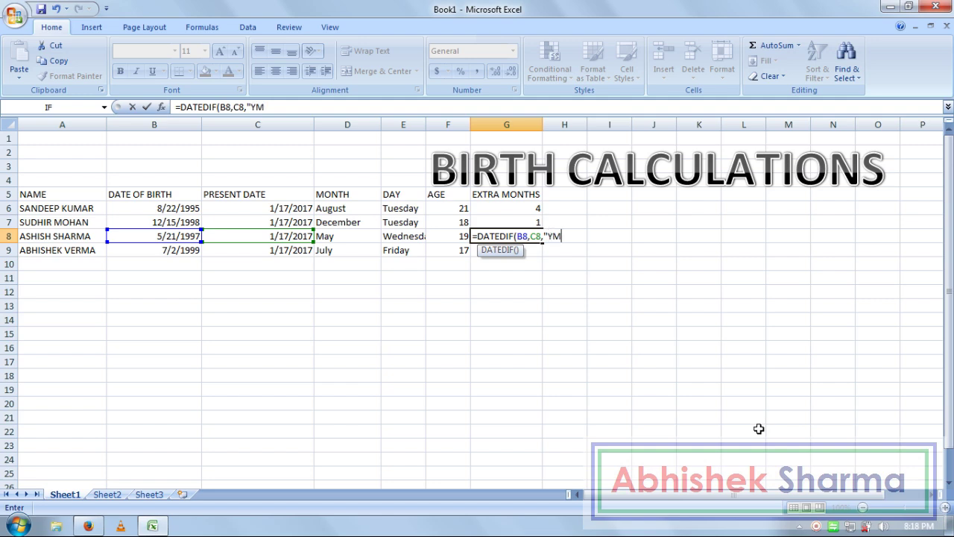
type("\")")
key("Return")
left_click(530, 237)
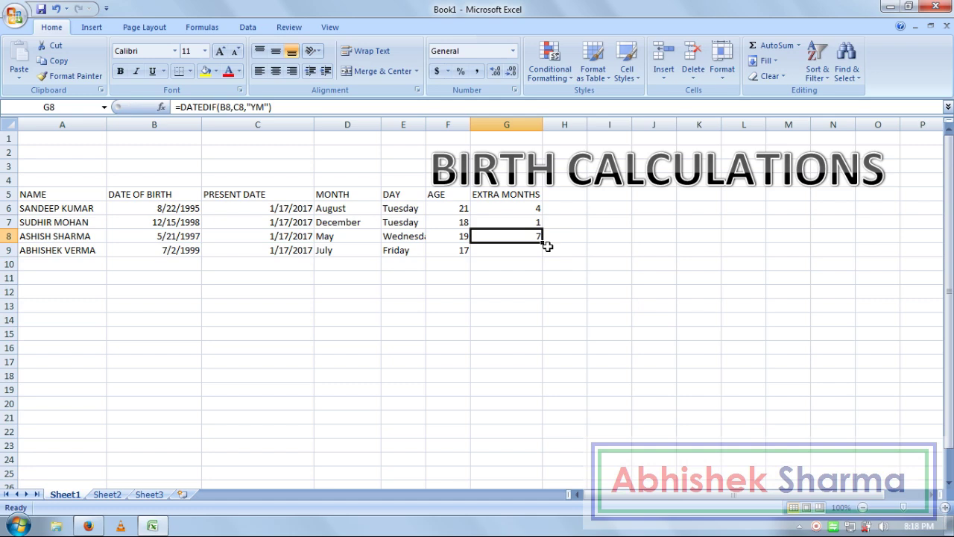
left_click_drag(543, 241, 547, 254)
left_click(589, 254)
- Add the heading EXTRA DAYS in H5 and widen column H to fit it
left_click(574, 254)
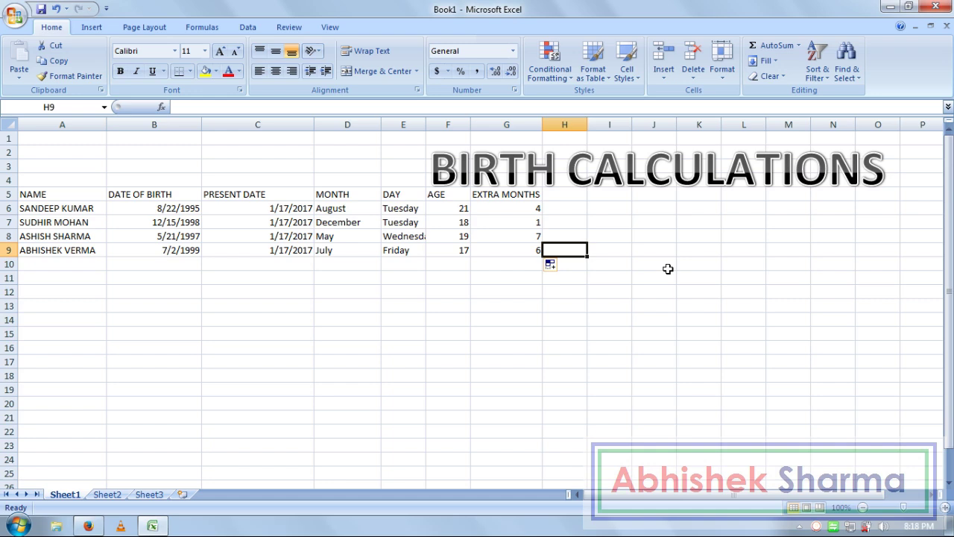
key("Up")
key("Up")
key("Up")
key("Up")
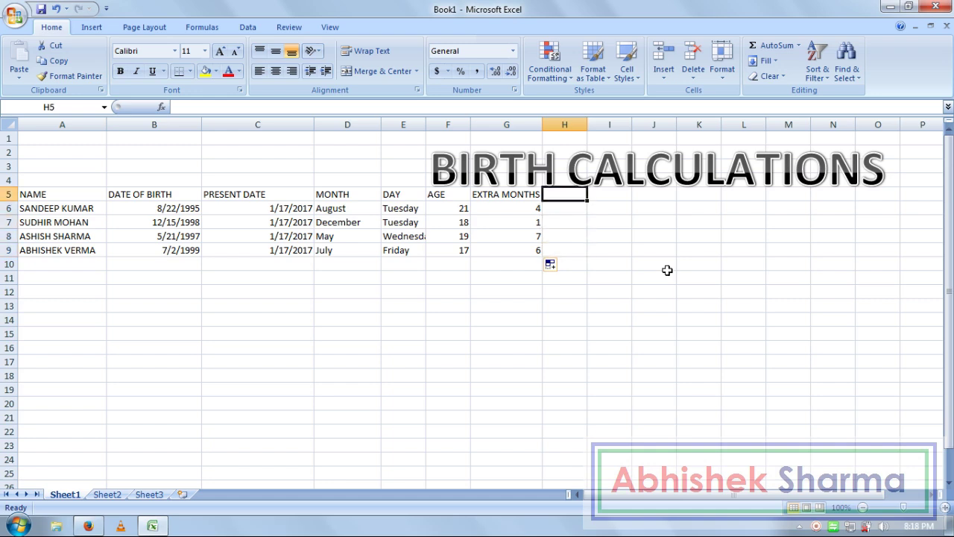
type("EXT")
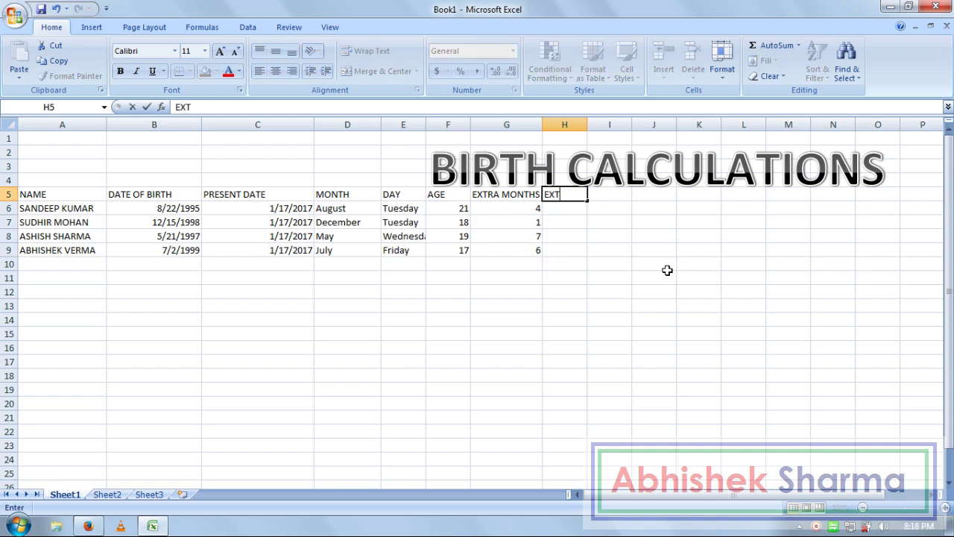
type("RA DA")
type("YS")
key("Return")
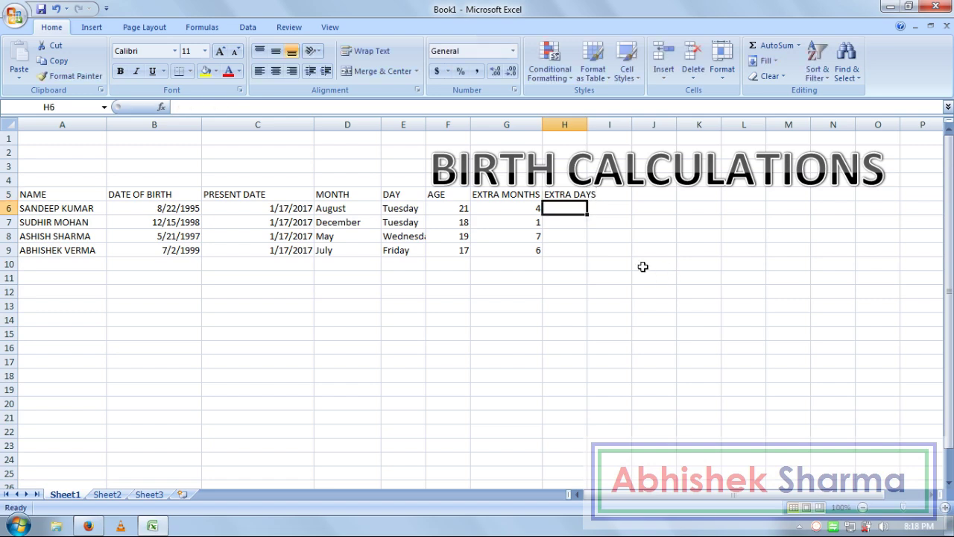
left_click_drag(587, 127, 604, 128)
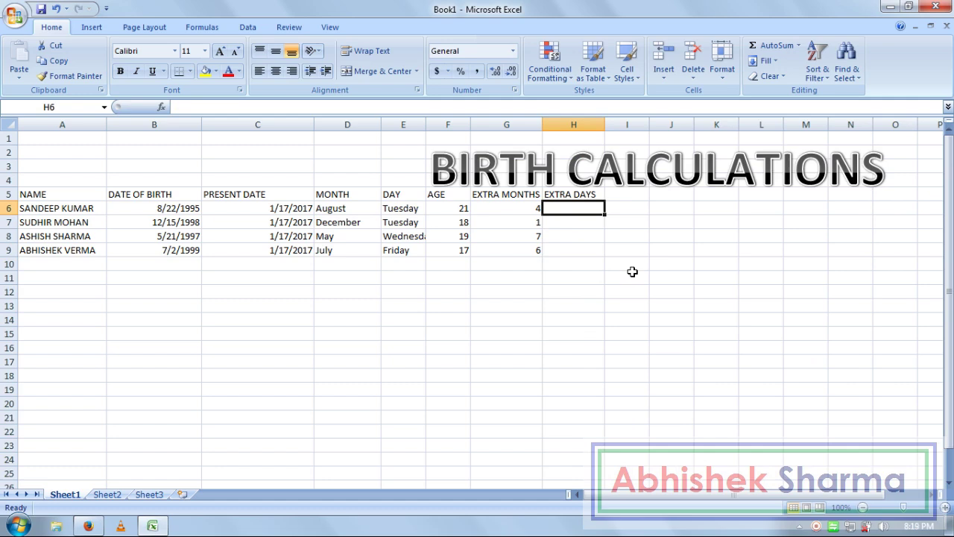
- Type the formula =DATEDIF(B6,C6,"MD") into H6
type("=")
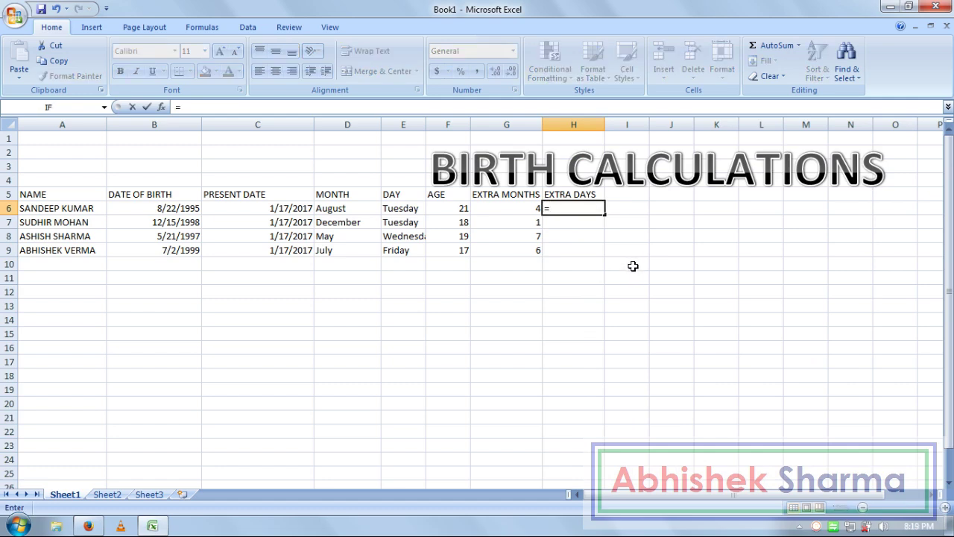
type("DATEDI")
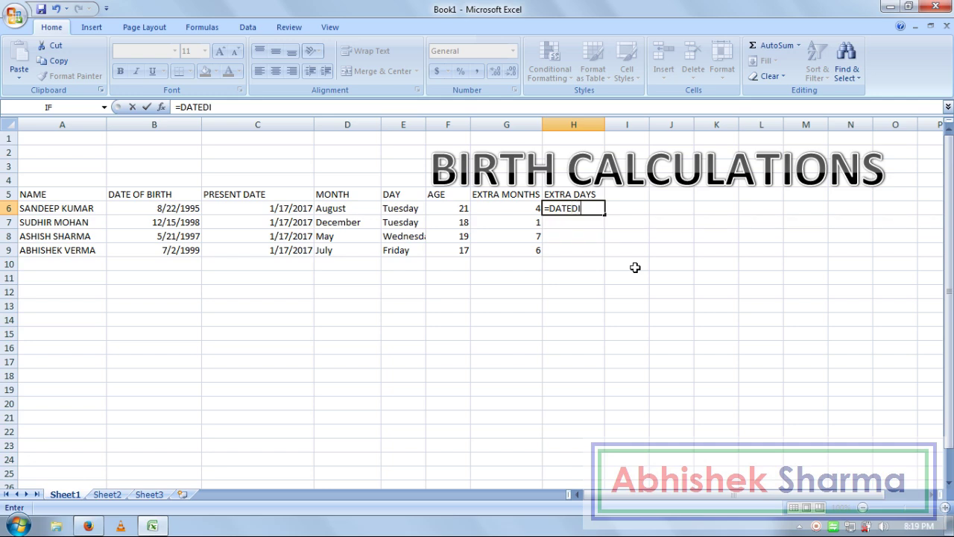
type("F(")
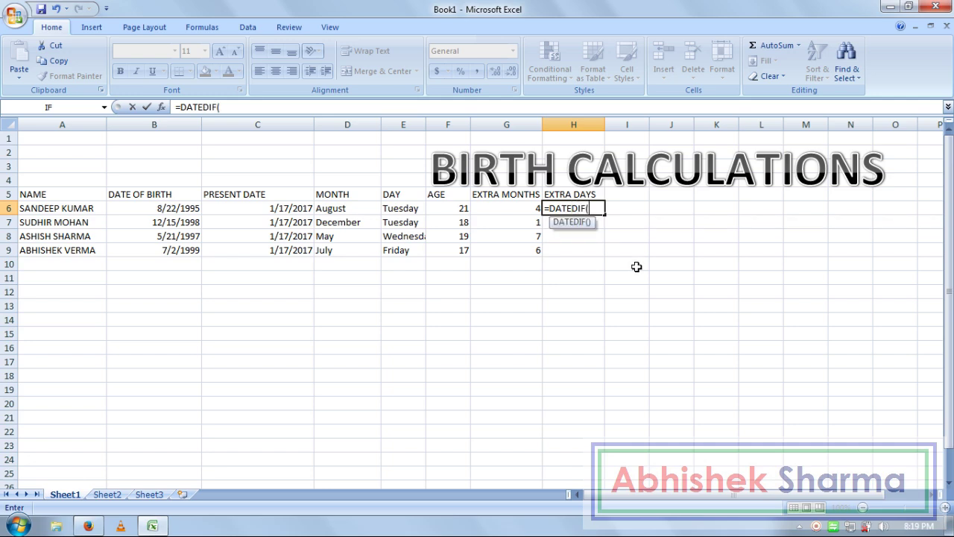
left_click(174, 208)
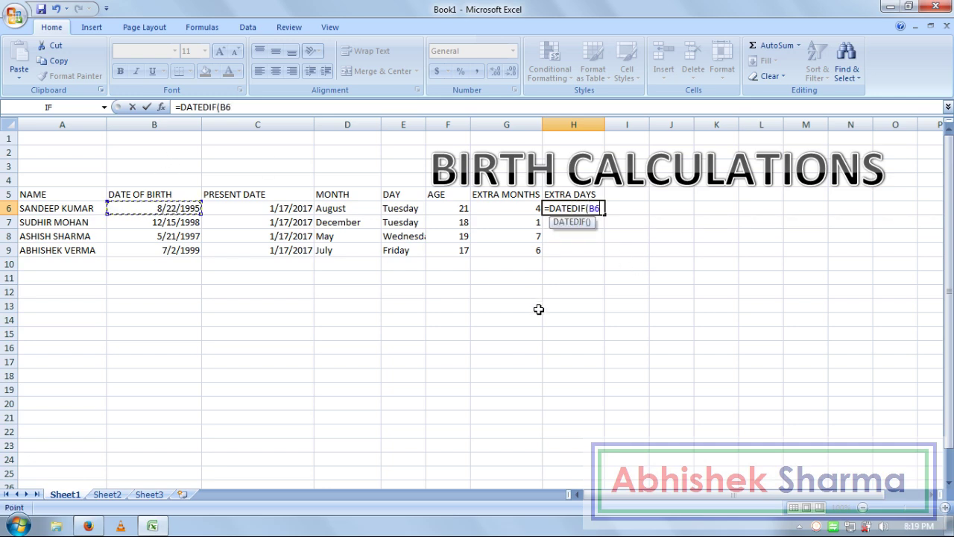
type(",")
left_click(291, 207)
type(",\"")
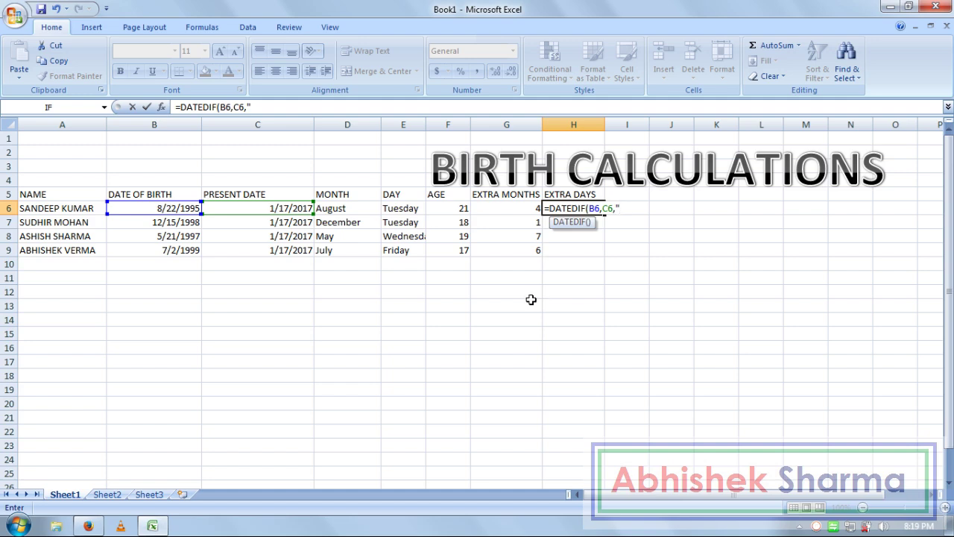
type("MD\"")
type(")")
- Commit the H6 extra-days formula, showing 26
key("Return")
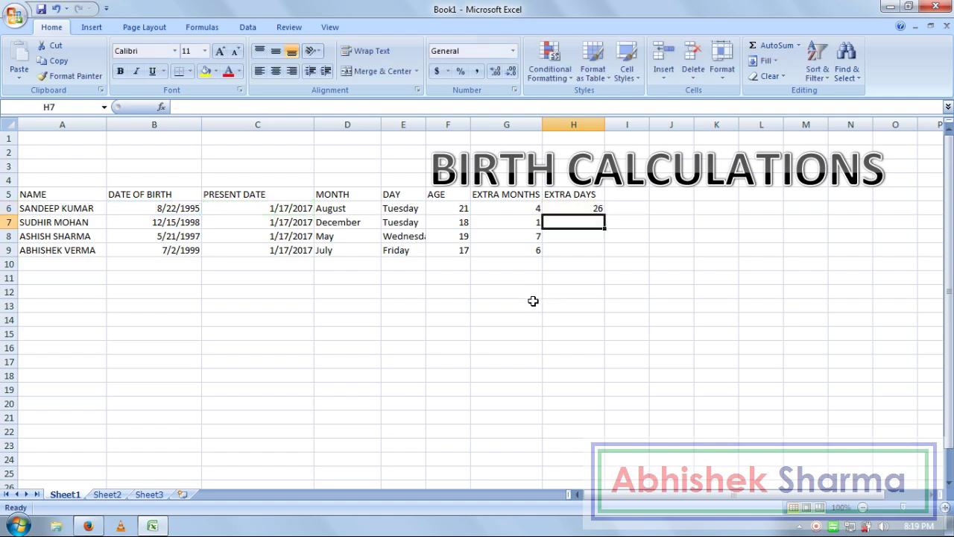
key("Up")
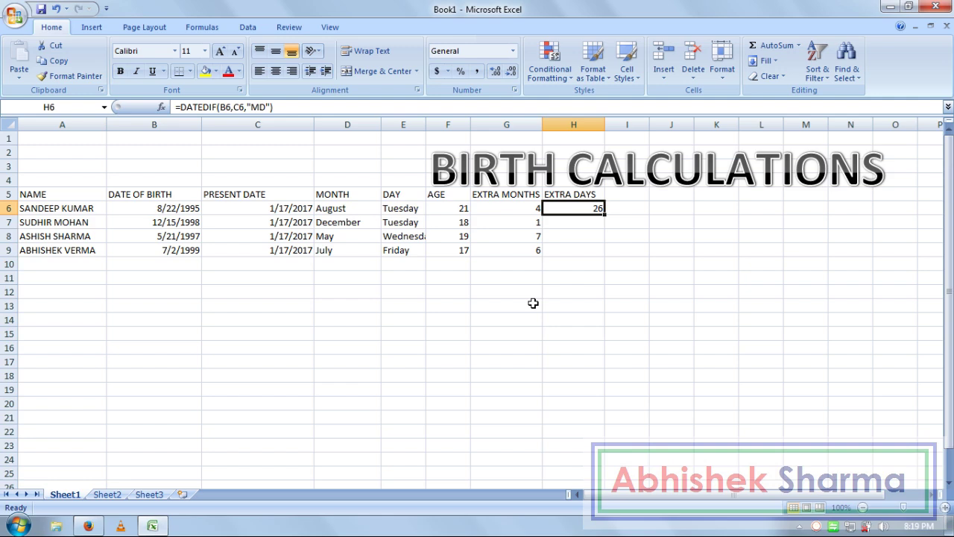
key("Down")
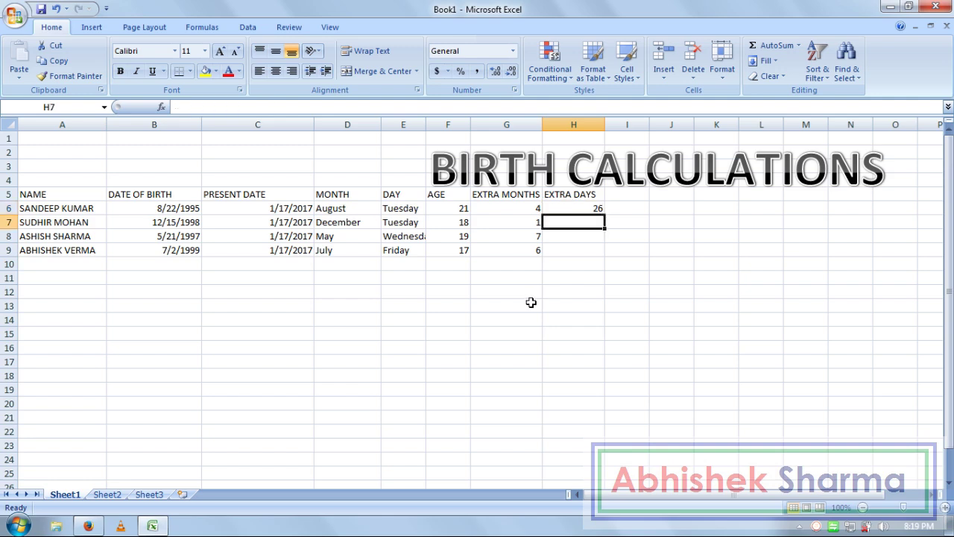
- Enter =DATEDIF(B7,C7,"MD") in H7, giving 2 extra days
type("=")
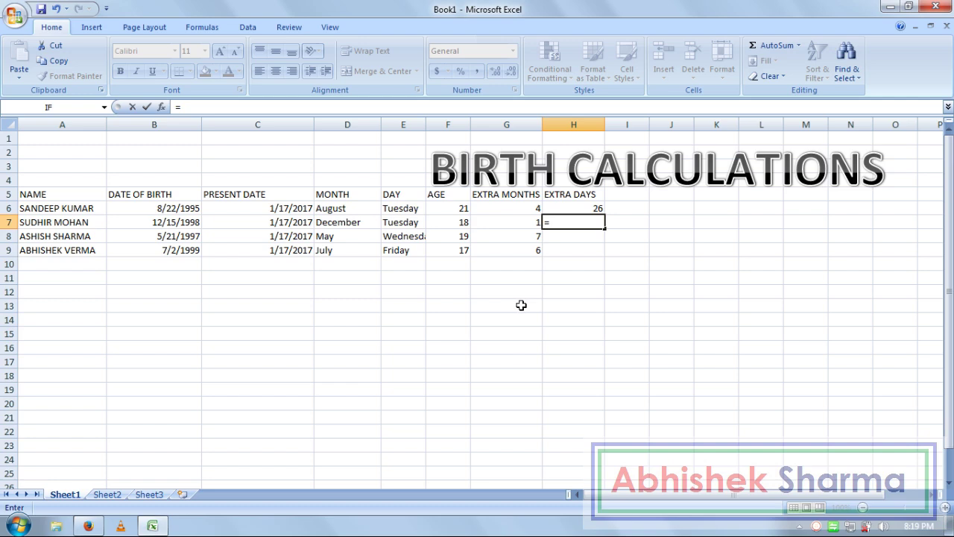
type("DATED")
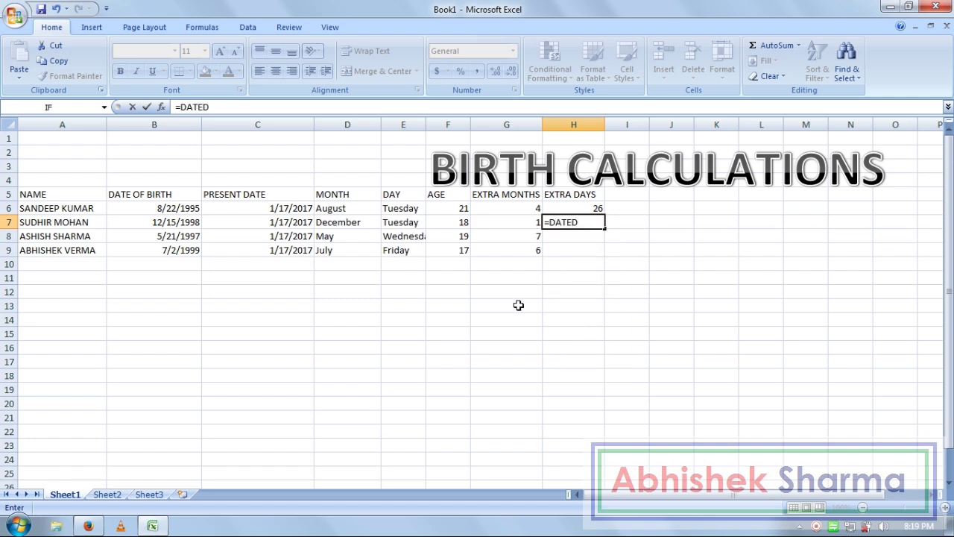
type("IF")
type("(")
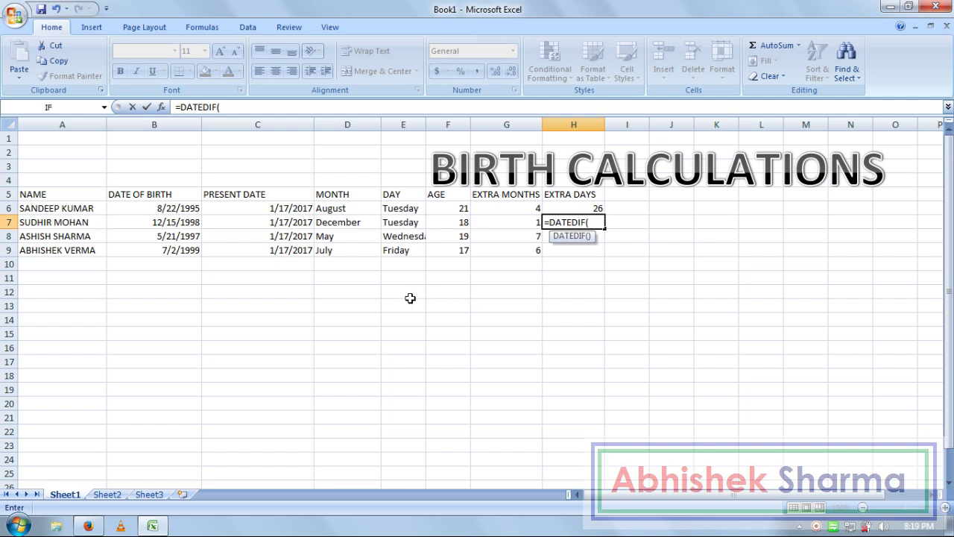
left_click(191, 223)
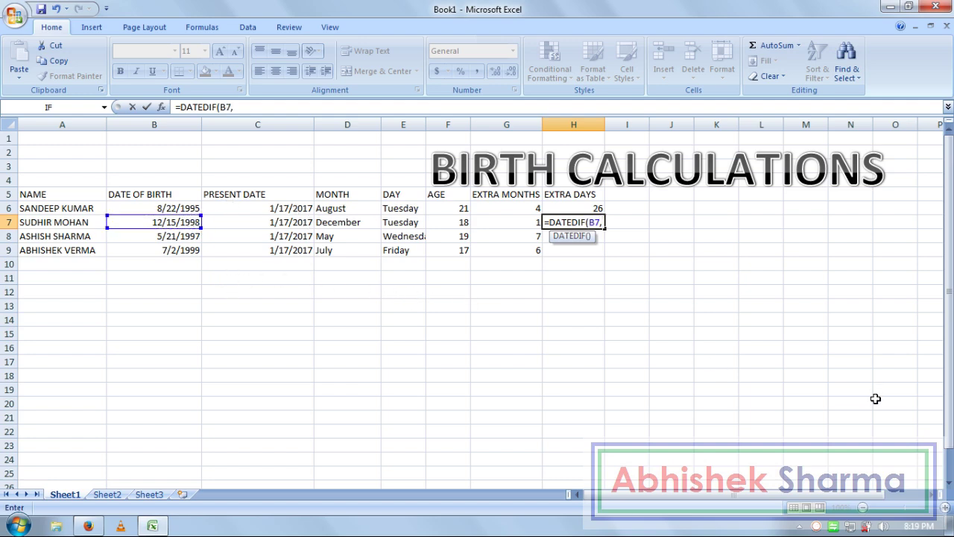
left_click(280, 222)
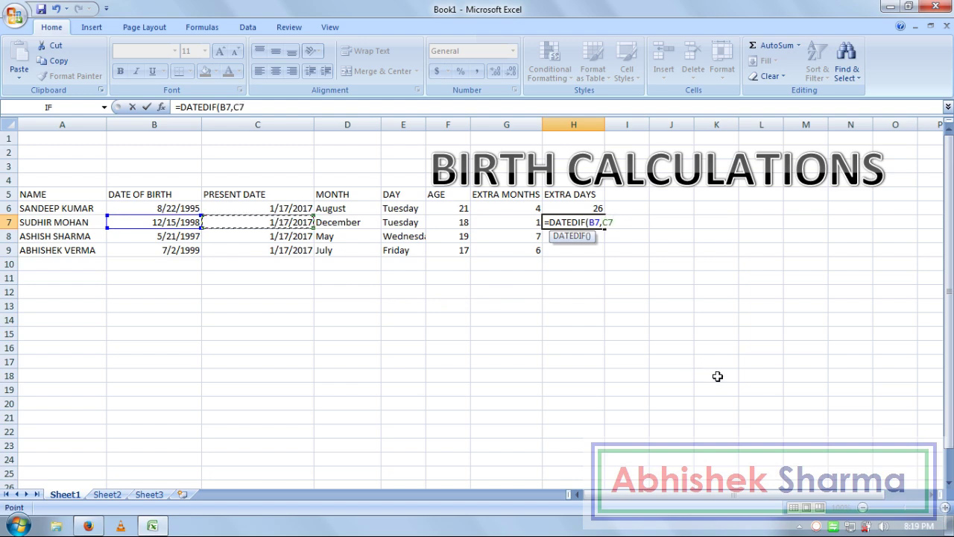
type(",")
type("MD\"")
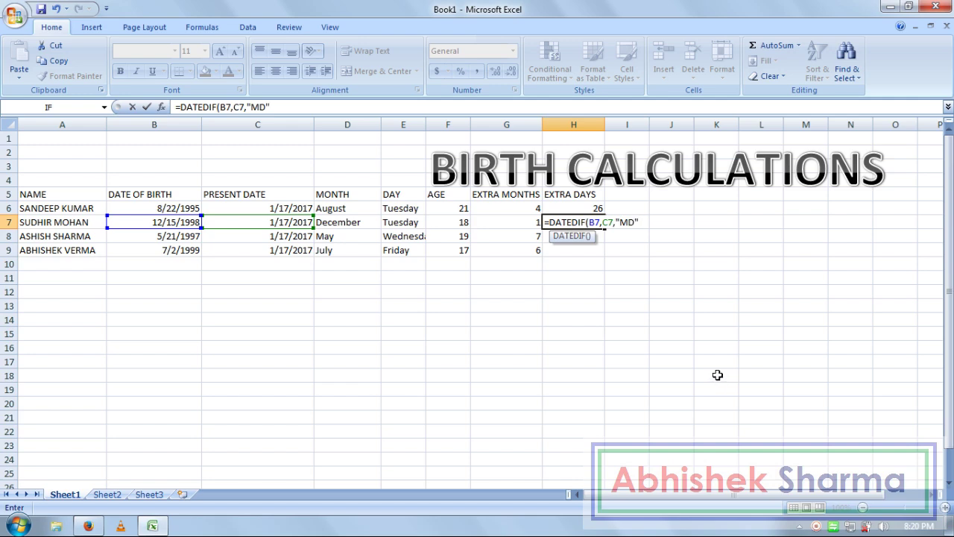
type(")")
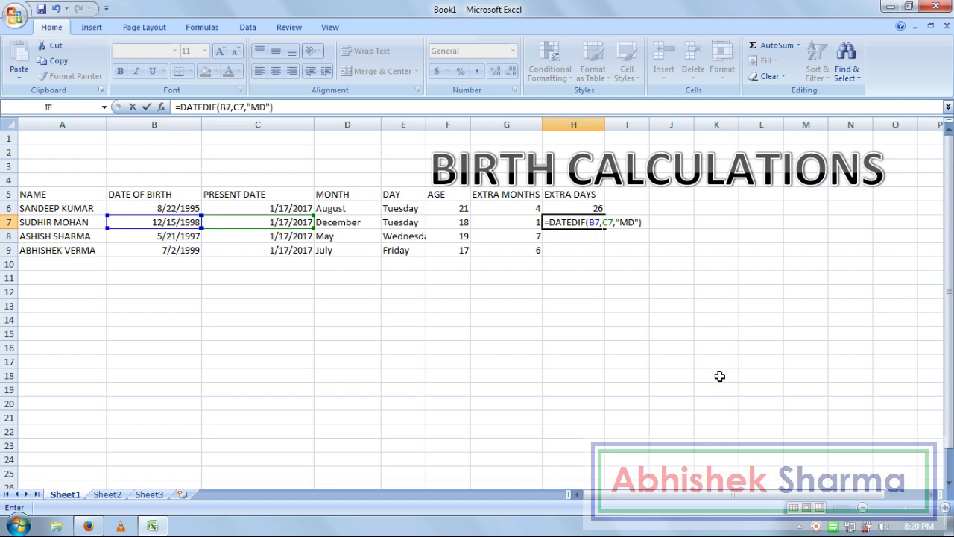
key("Return")
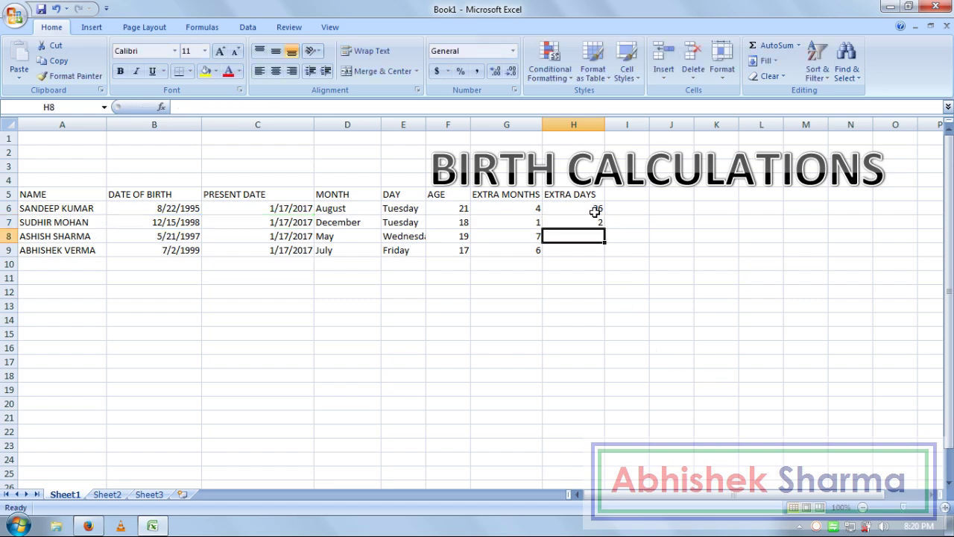
- Fill the H6 extra-days formula down through H9, giving 26, 2, 27 and 15
left_click(597, 208)
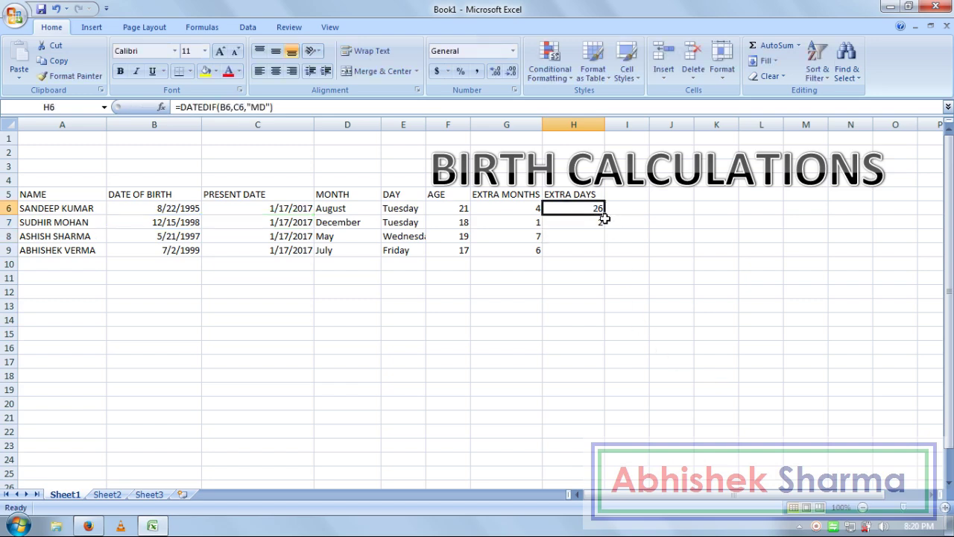
left_click_drag(605, 216, 606, 254)
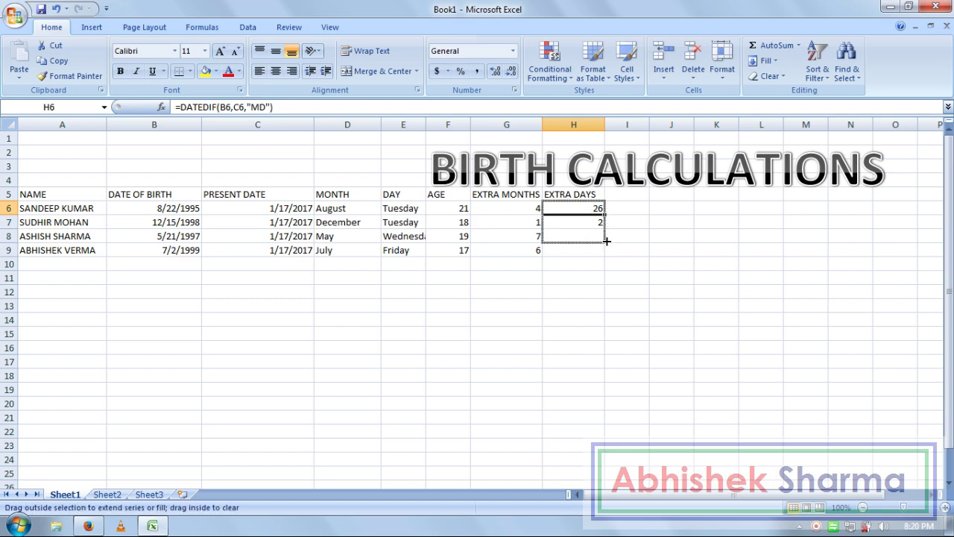
left_click(634, 253)
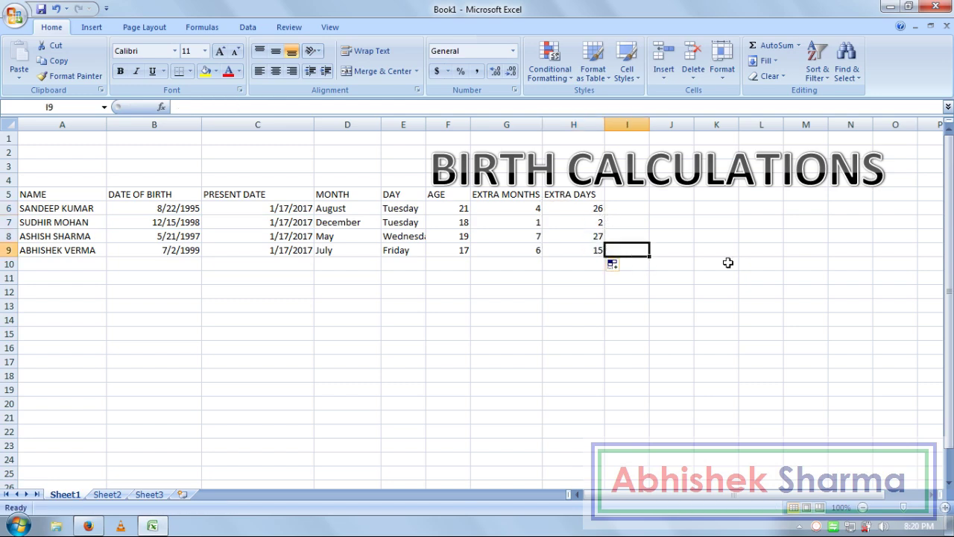
- Type the heading TOTAL MONTHS in I5 and widen column I to fit it
key("Up")
key("Up")
key("Up")
key("Up")
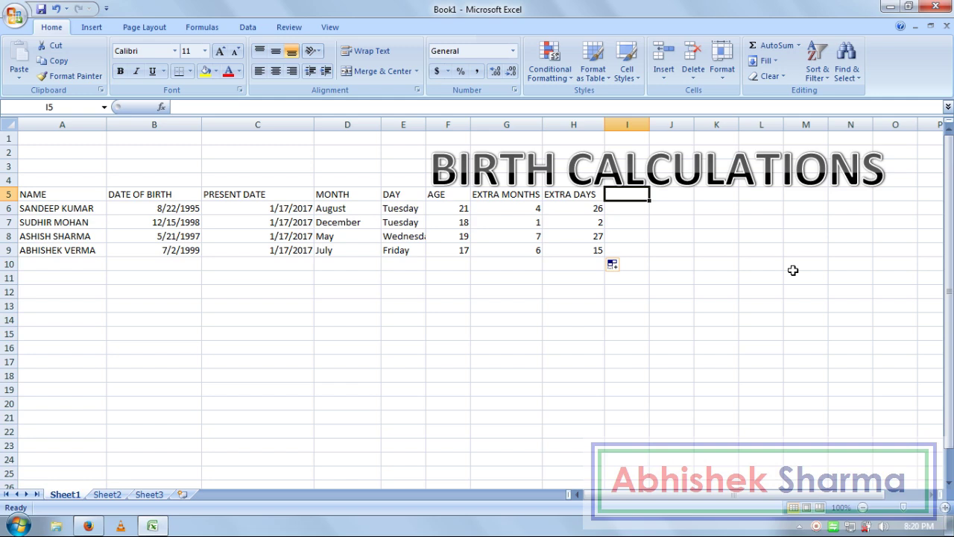
type("TOT")
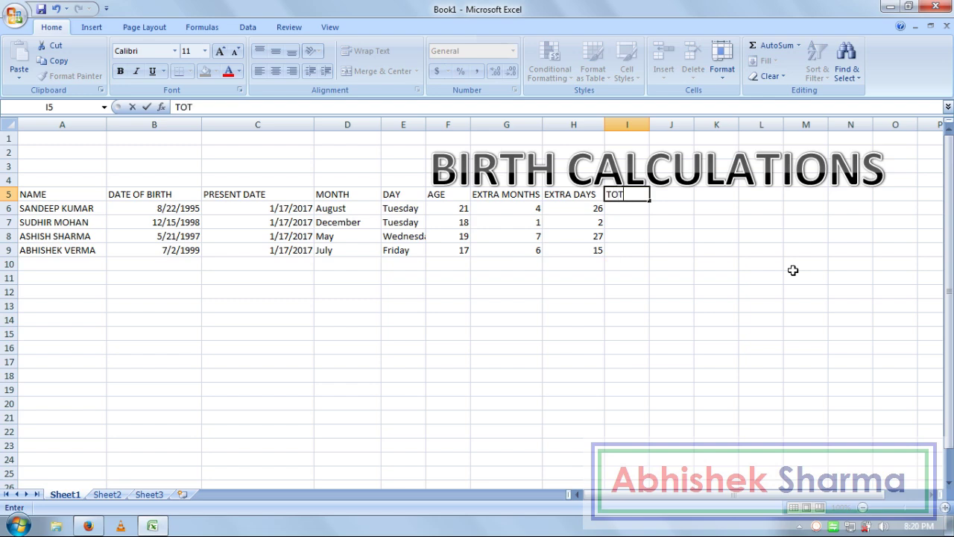
type("AL MON")
type("THS")
key("Return")
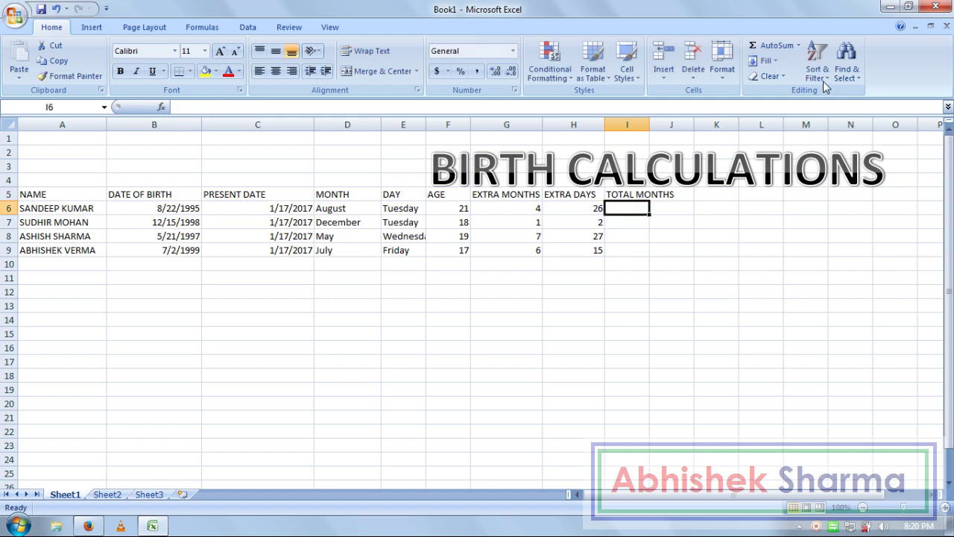
left_click_drag(649, 127, 690, 132)
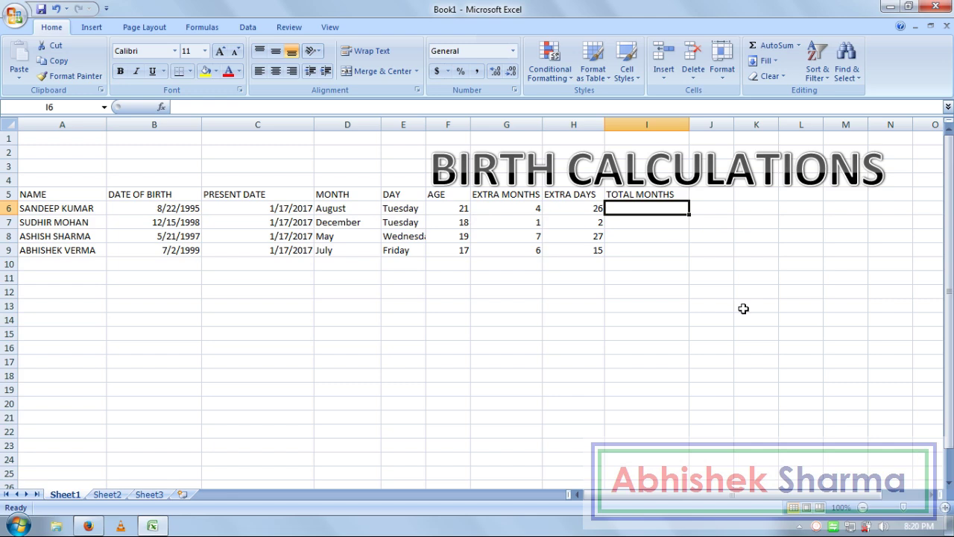
- Build the =DATEDIF(B6,C6,"M") total-months formula in I6 for the first person
type("=DAT")
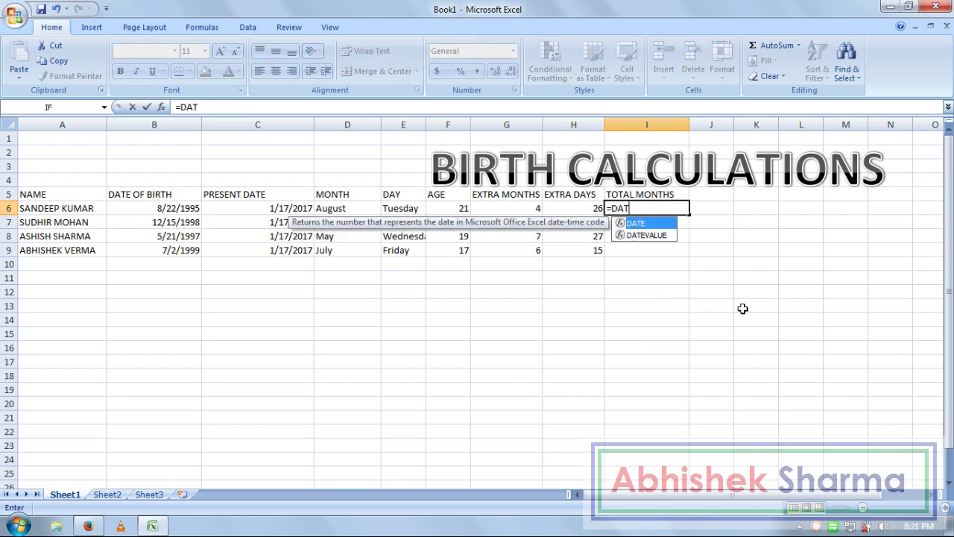
type("EDIF")
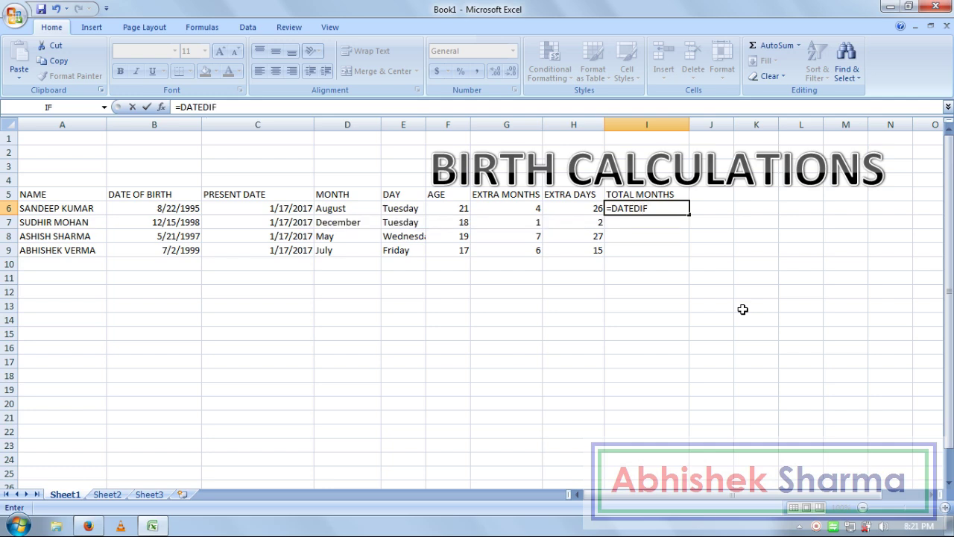
type("(")
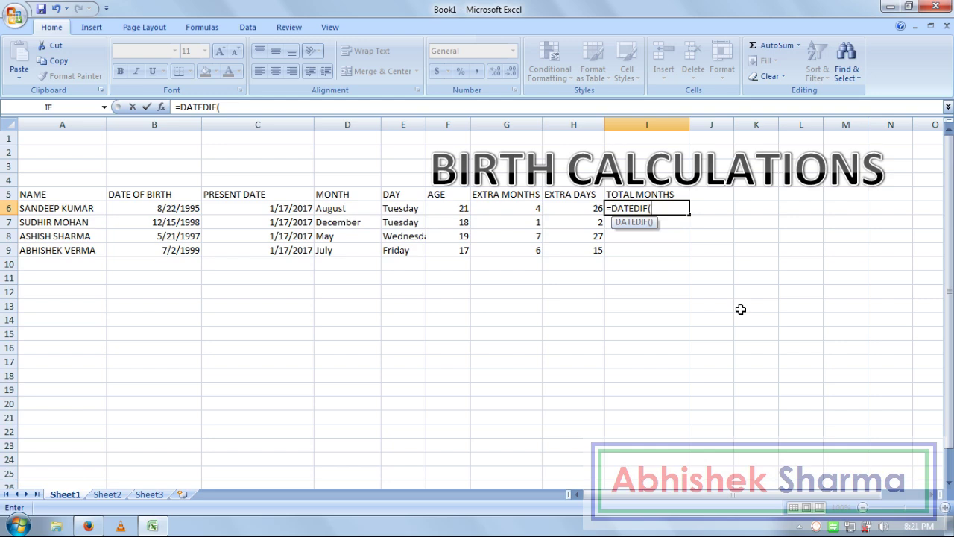
left_click(169, 208)
type(",")
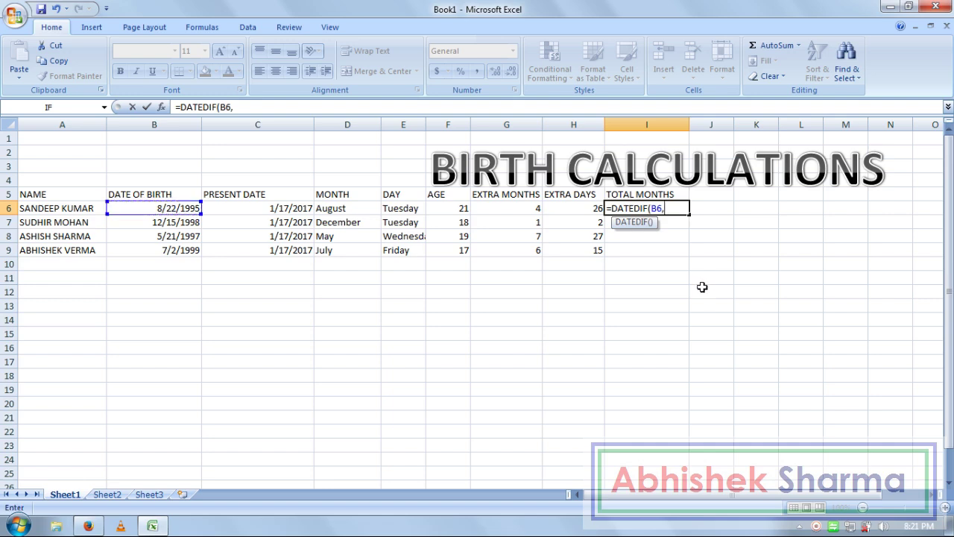
left_click(295, 208)
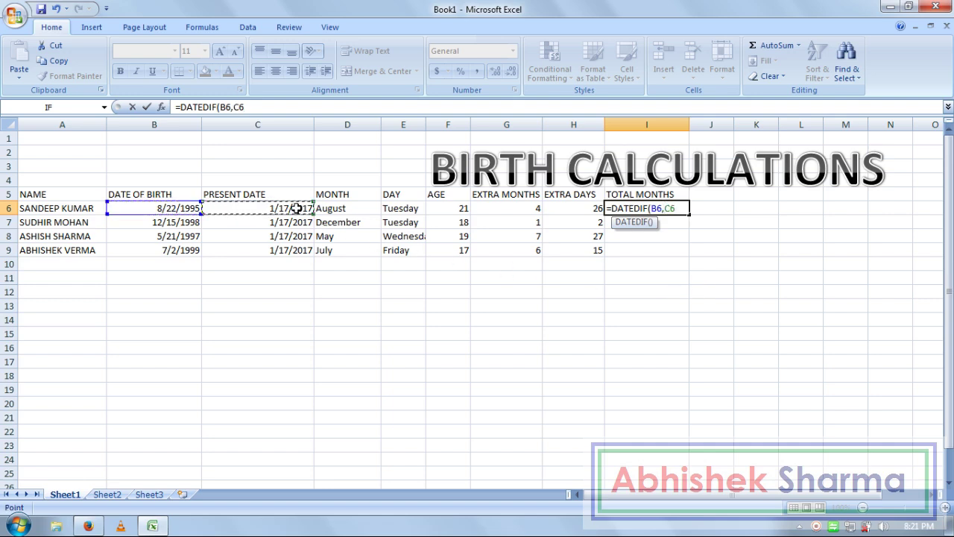
type(",")
type("M\"")
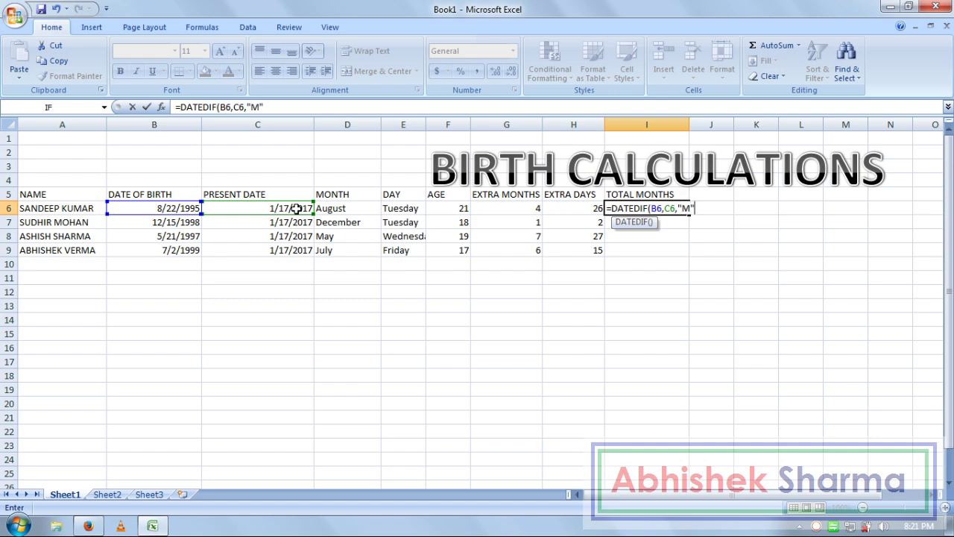
type(")")
- Commit the I6 formula and enter =DATEDIF(B7,C7,"M") in I7
key("Return")
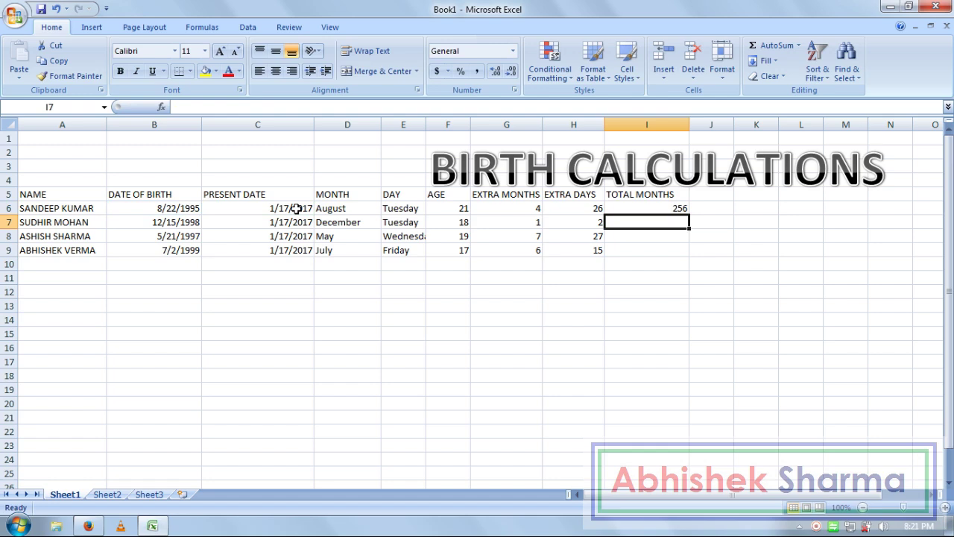
key("Up")
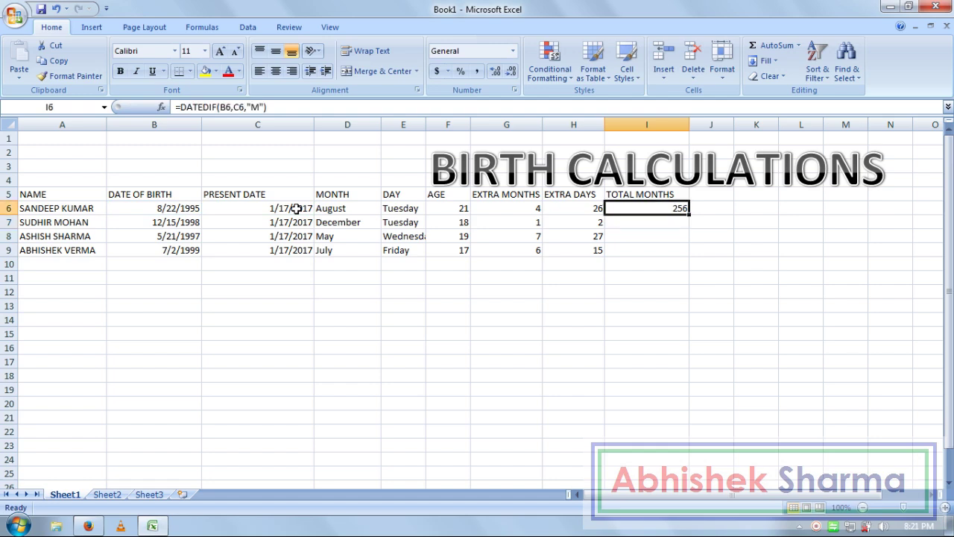
key("Down")
type("=")
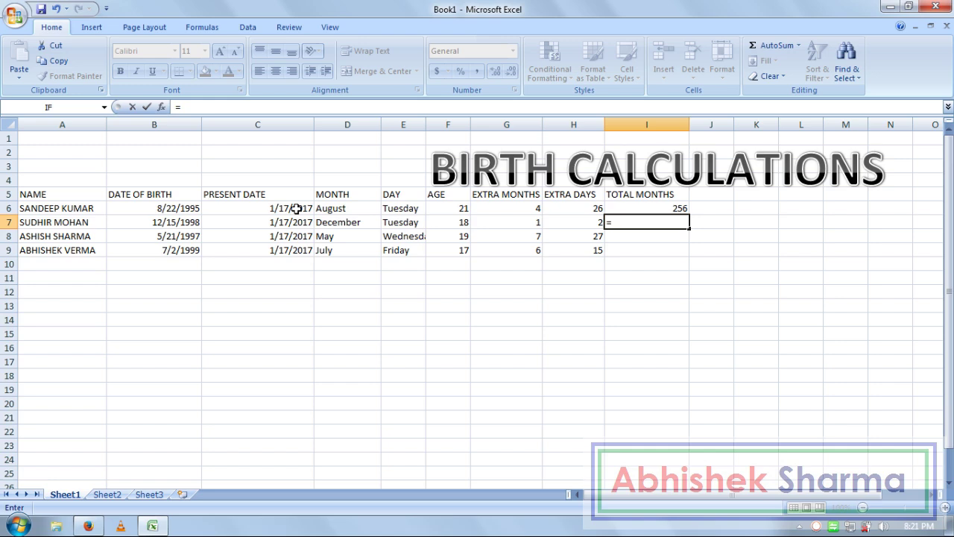
type("DATE")
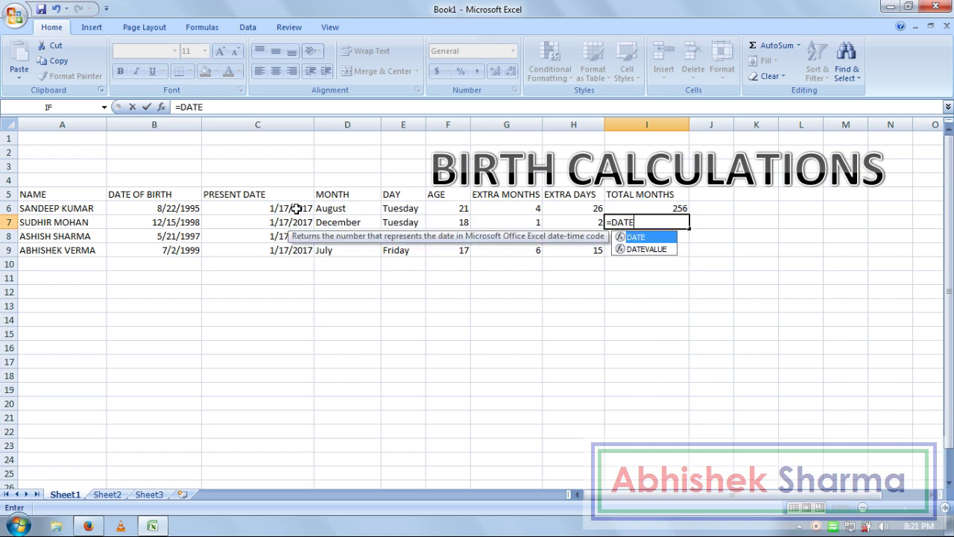
type("DIF")
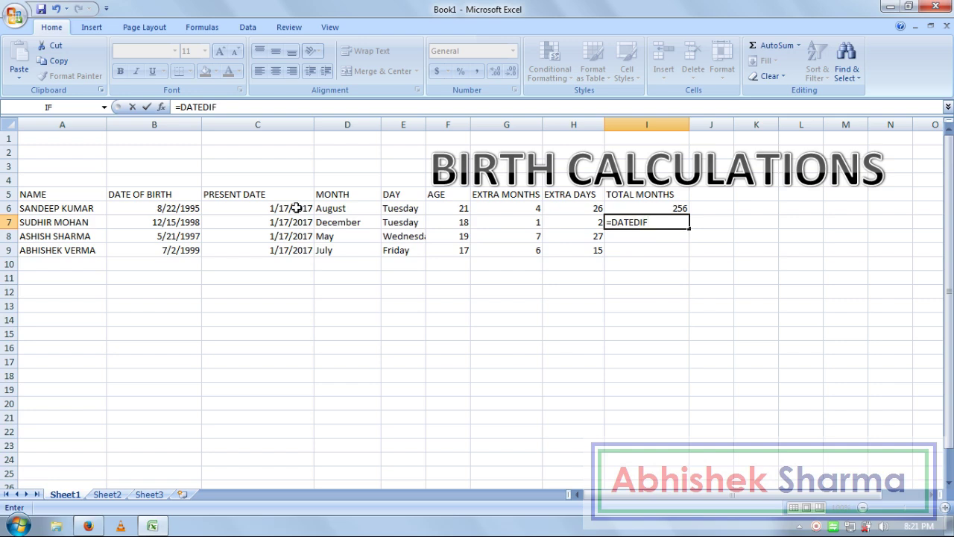
type("(")
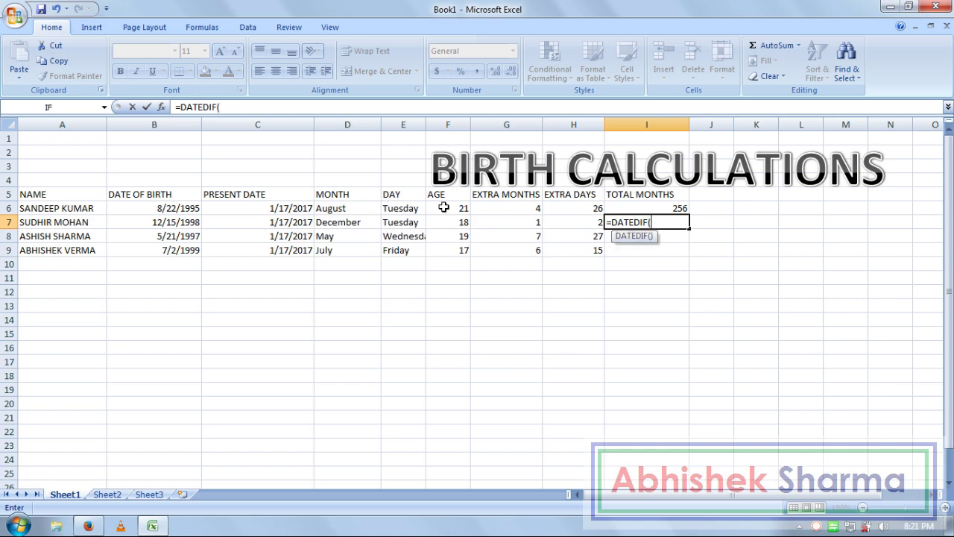
left_click(186, 222)
type(",")
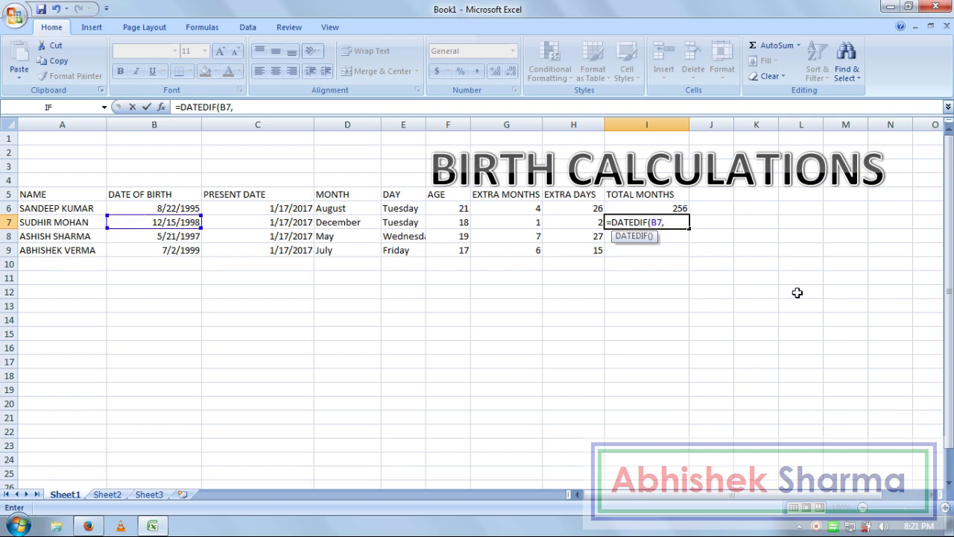
left_click(276, 225)
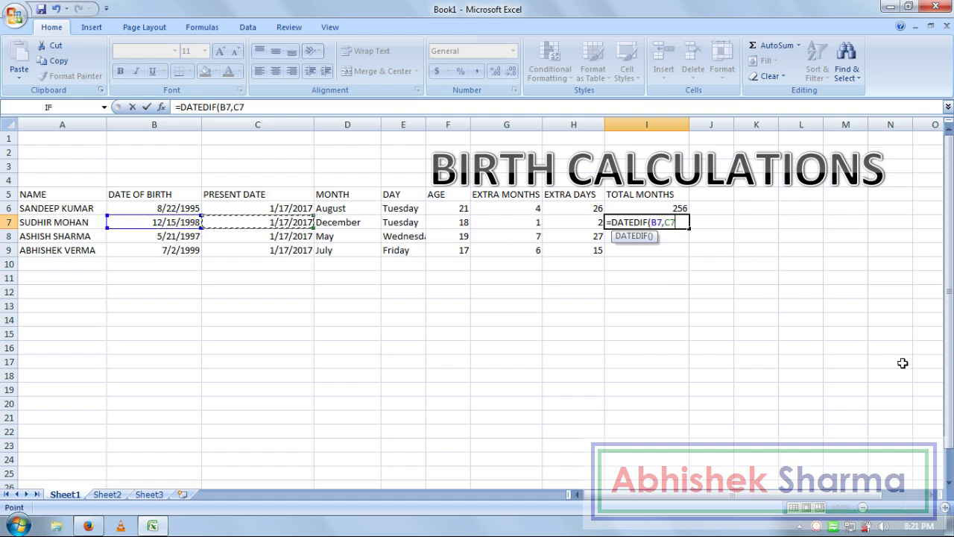
type(",\"")
type("M\"")
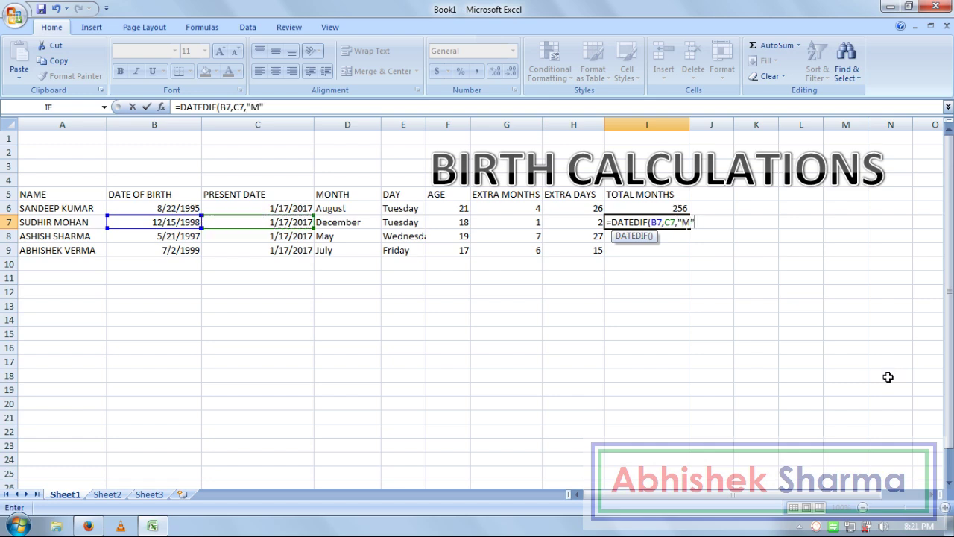
type(")")
key("Return")
- Copy the months formula down to I9, giving 256, 217, 235 and 210
left_click(679, 211)
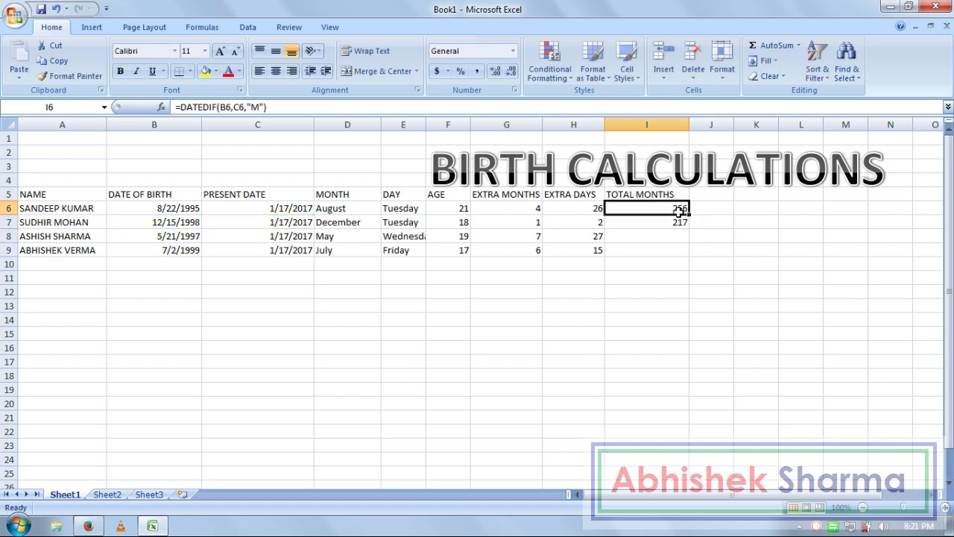
left_click_drag(689, 215, 688, 255)
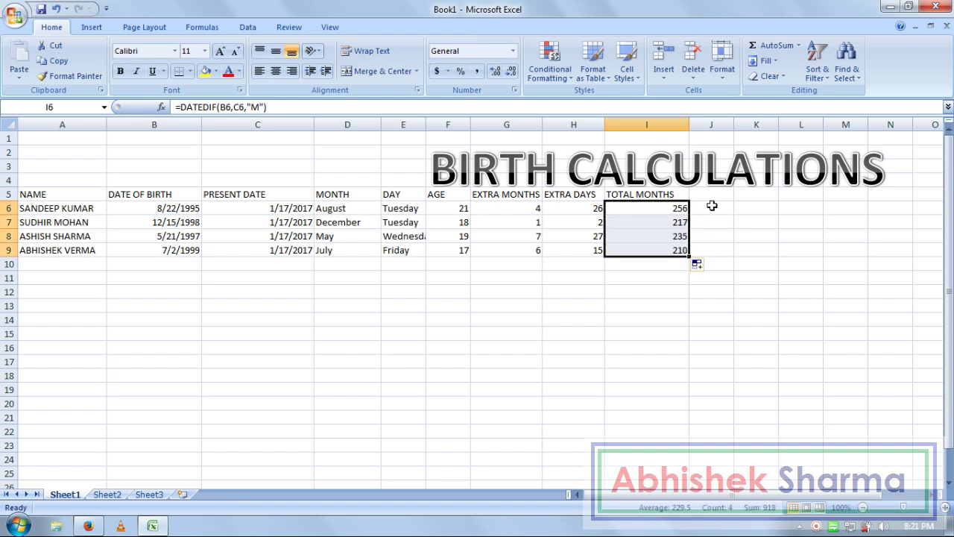
left_click(711, 206)
left_click(711, 193)
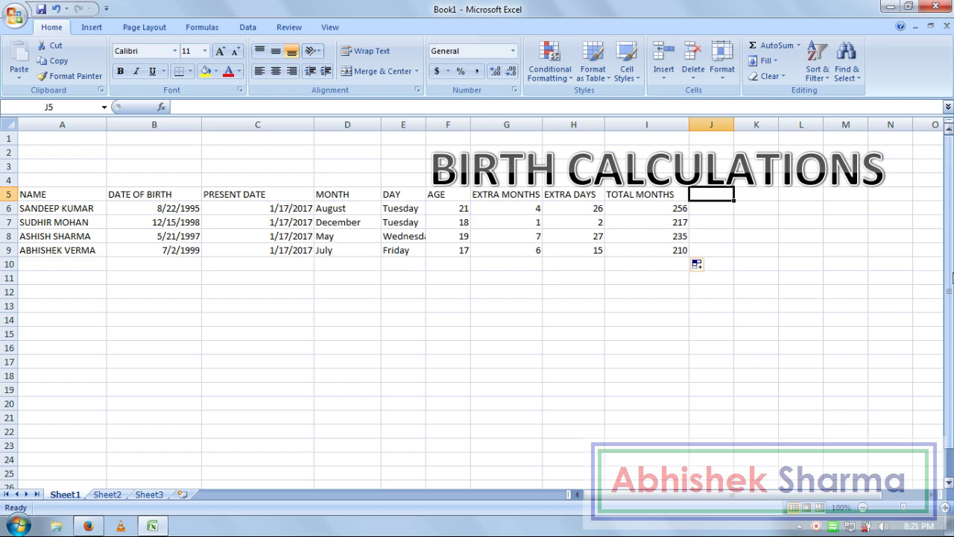
- Add a TOTAL DAYS heading in J5 and widen column J to fit it
type("TOTAL")
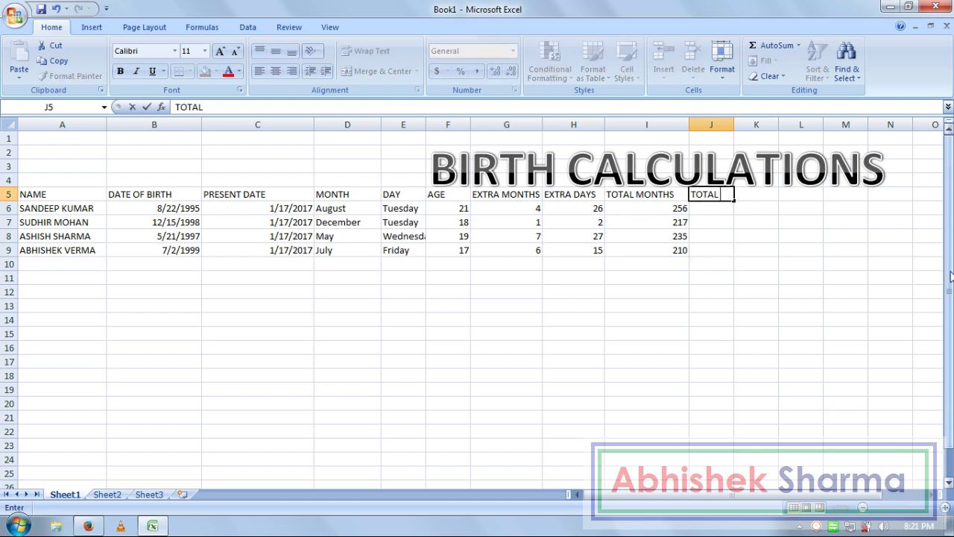
type(" DAYS")
key("Return")
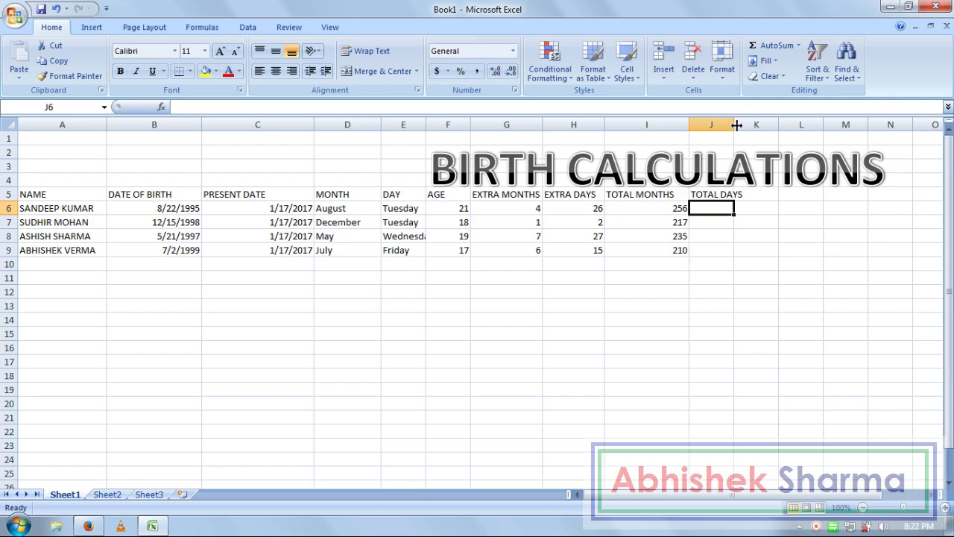
left_click(742, 125)
left_click_drag(734, 125, 757, 125)
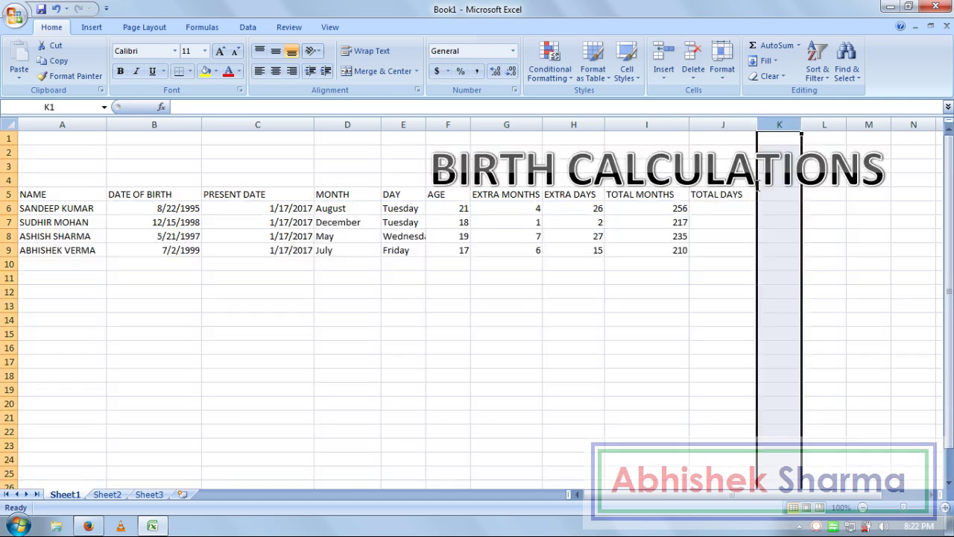
left_click(753, 232)
- Build the =DATEDIF(B6,C6,"D") total-days formula in J6
left_click(729, 211)
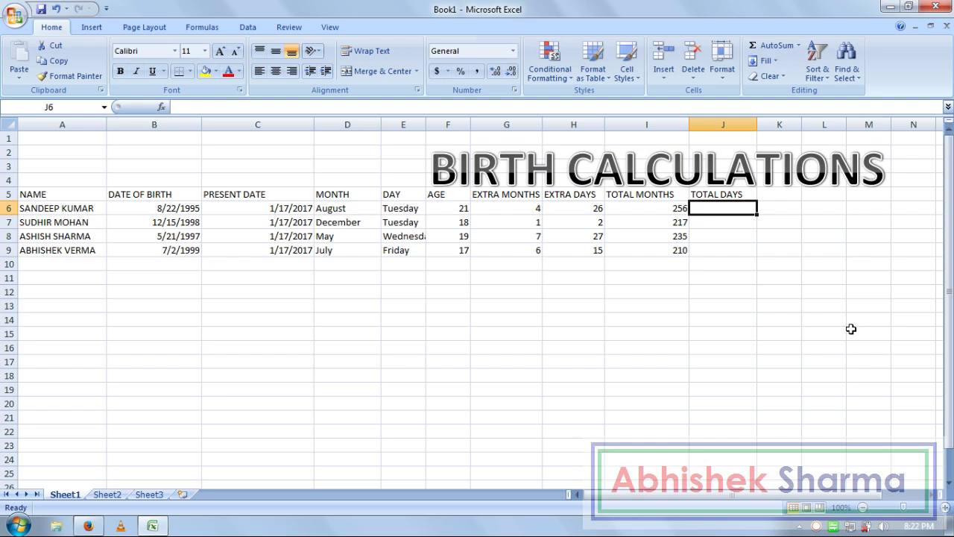
type("=DA")
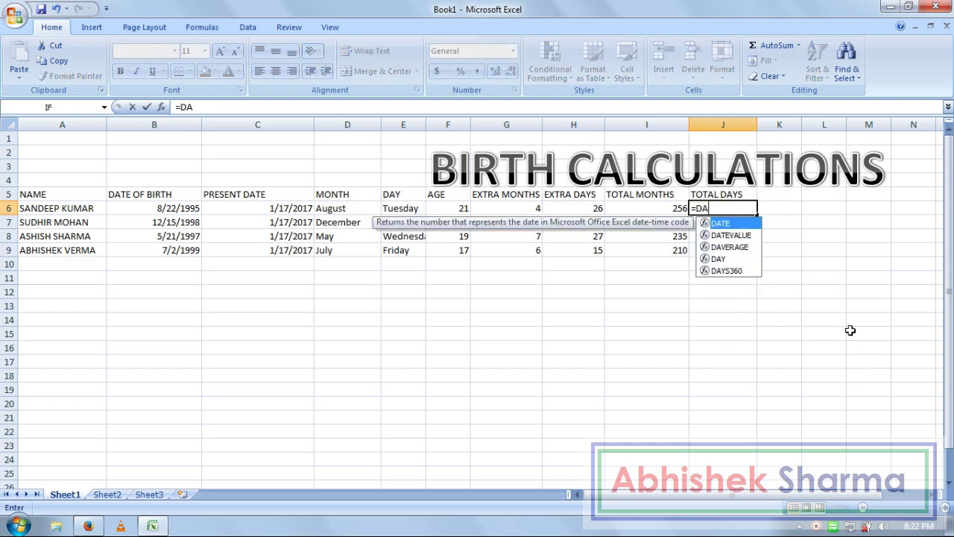
type("TEDI")
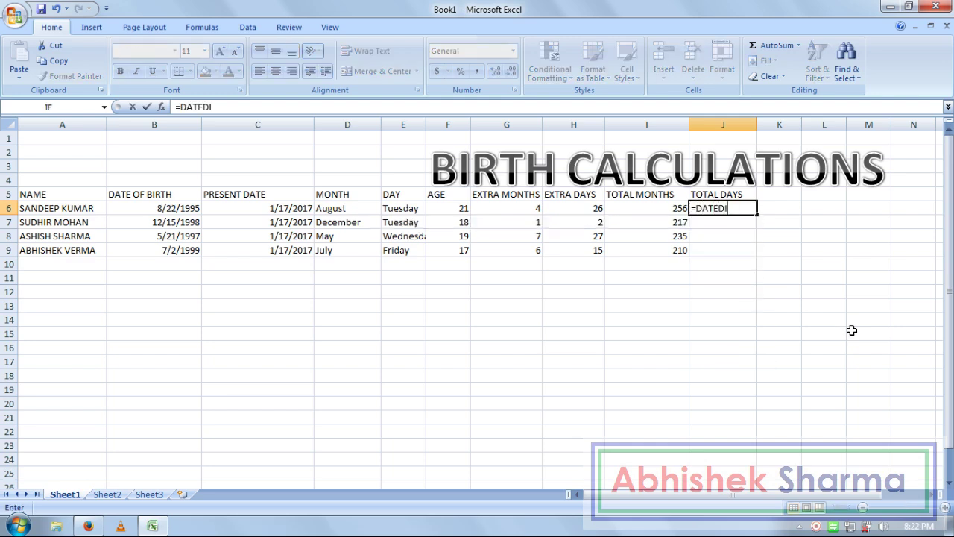
type("F")
type("(")
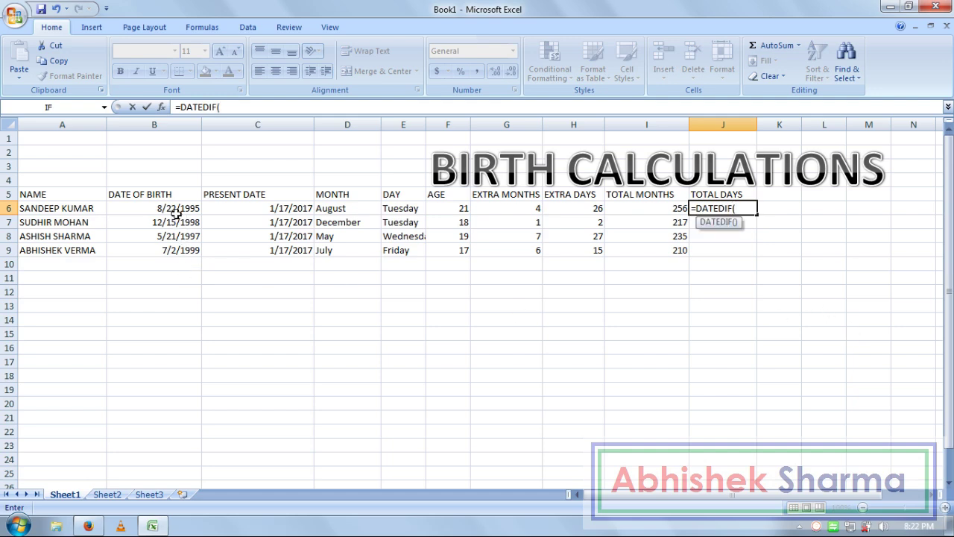
left_click(182, 208)
type(",")
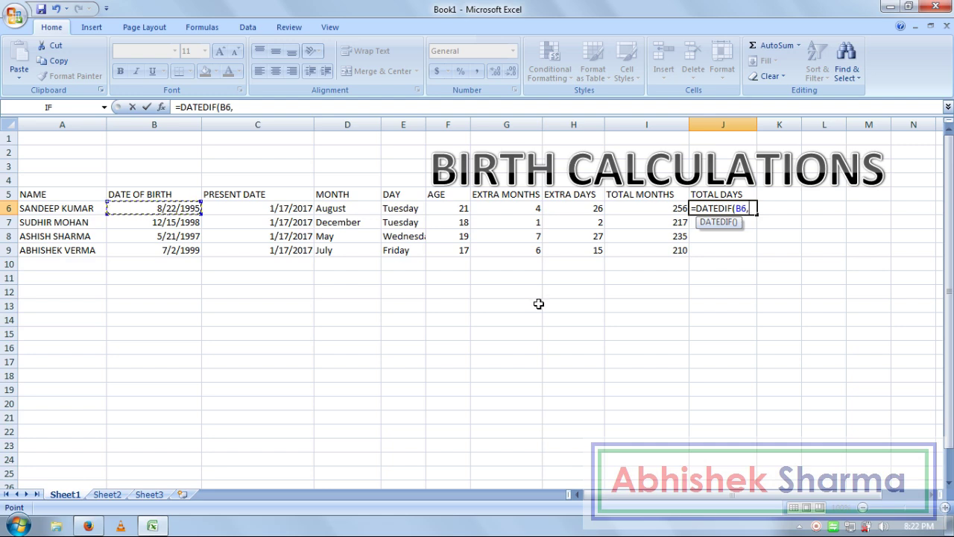
left_click(267, 208)
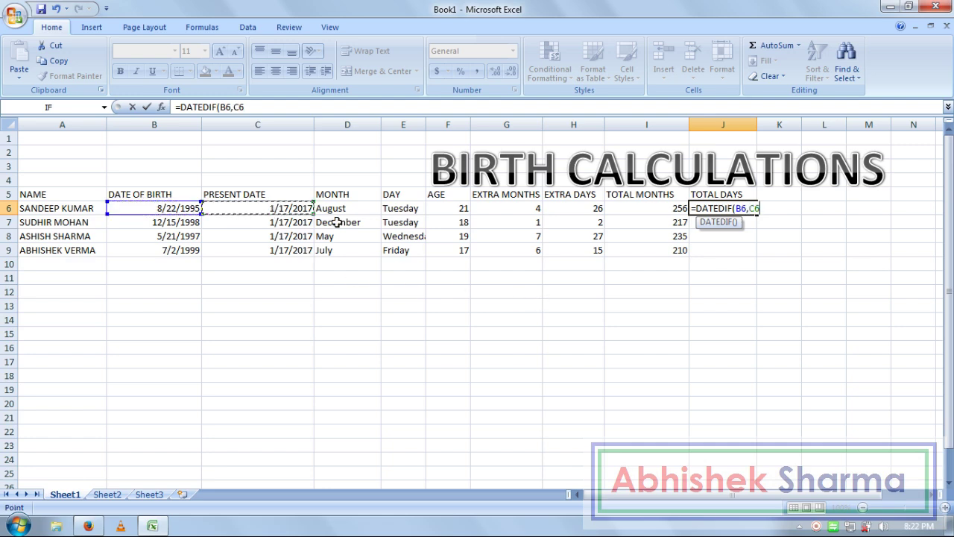
type(",\"")
type("D\"")
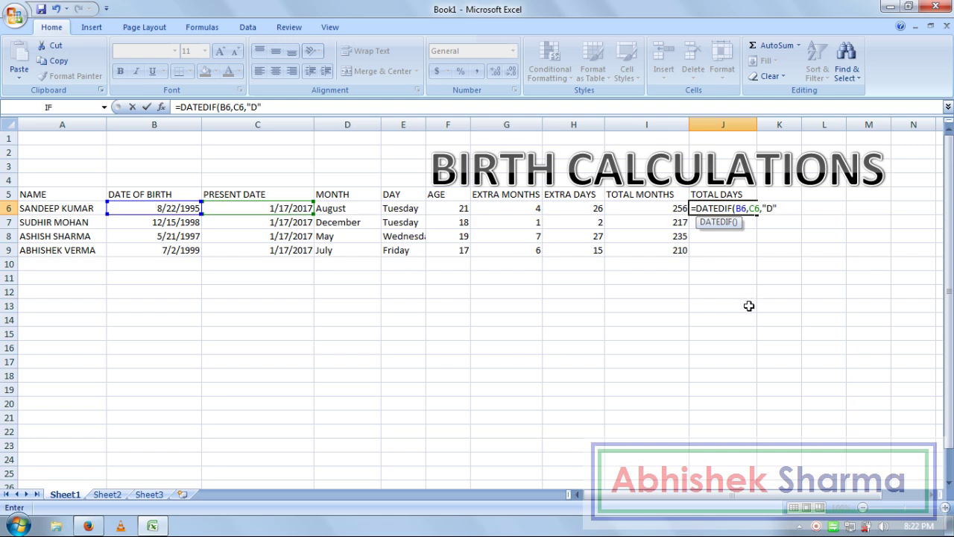
- Commit the J6 formula and enter =DATEDIF(B7,C7,"D") in J7
key("Return")
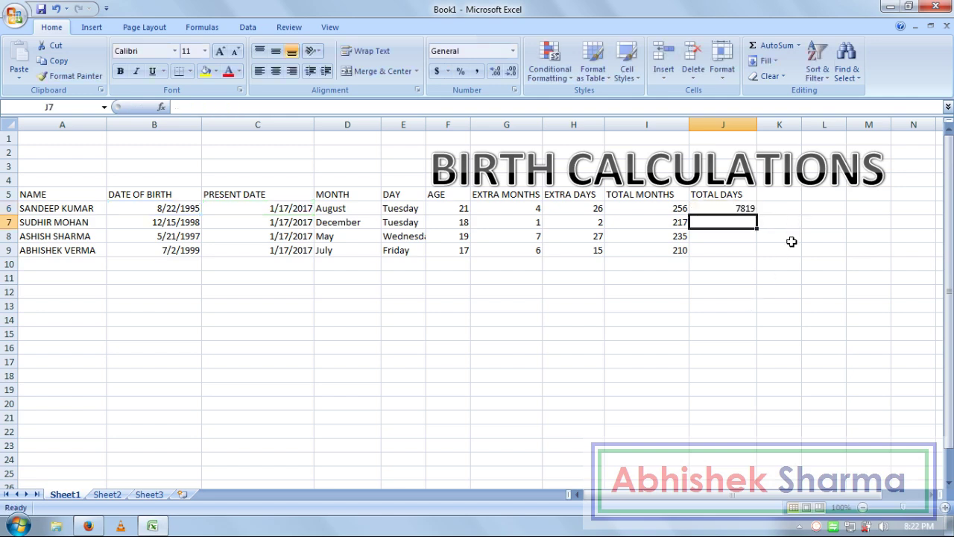
type("=DA")
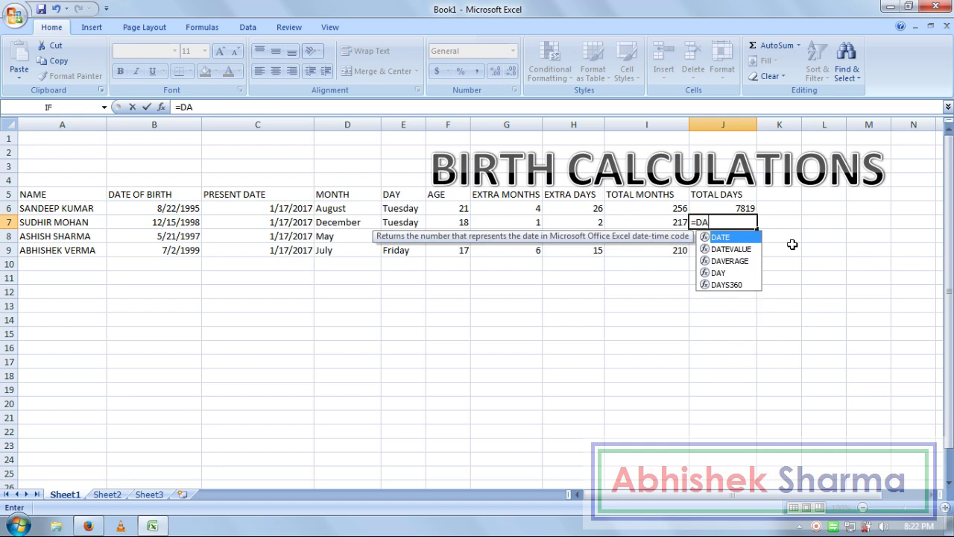
type("TEDIF")
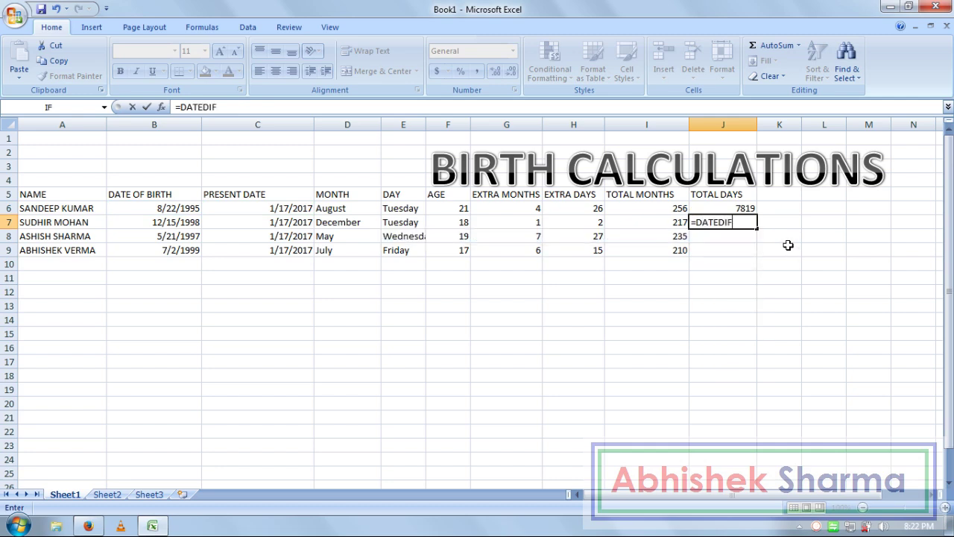
type("(")
left_click(191, 224)
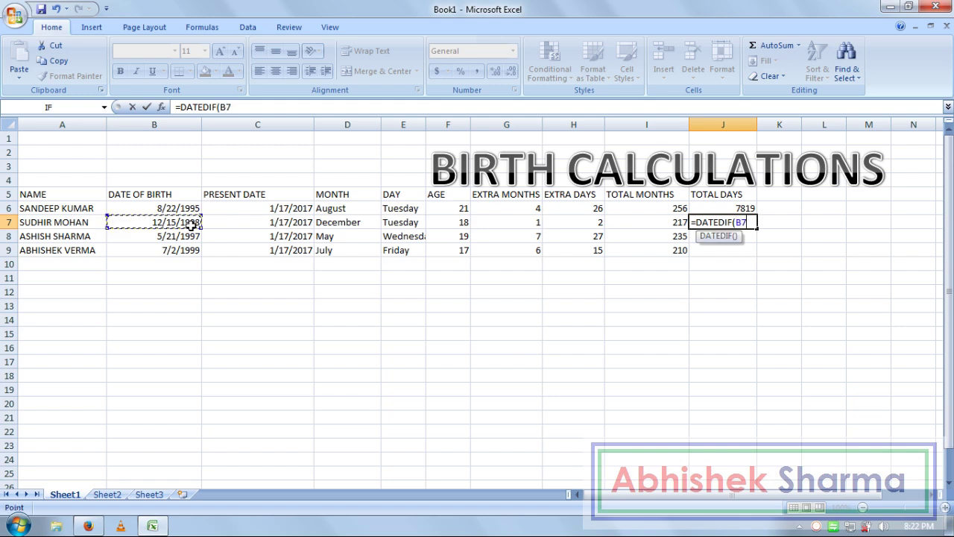
type(",")
left_click(260, 223)
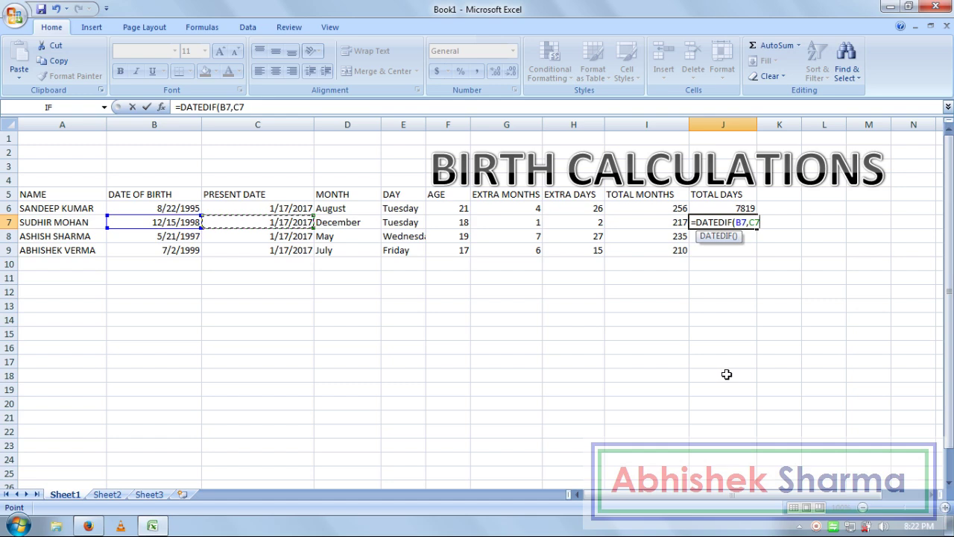
type(",\"")
type("D")
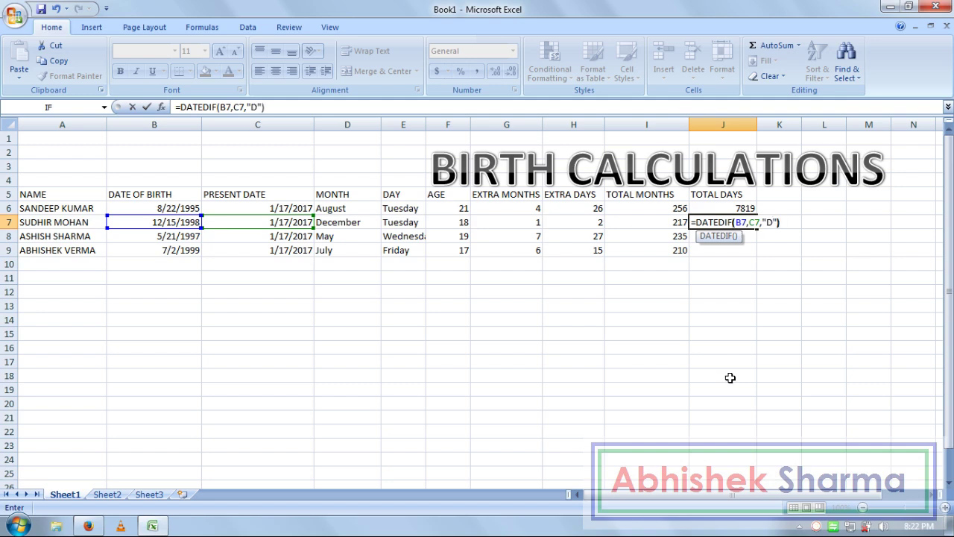
key("Return")
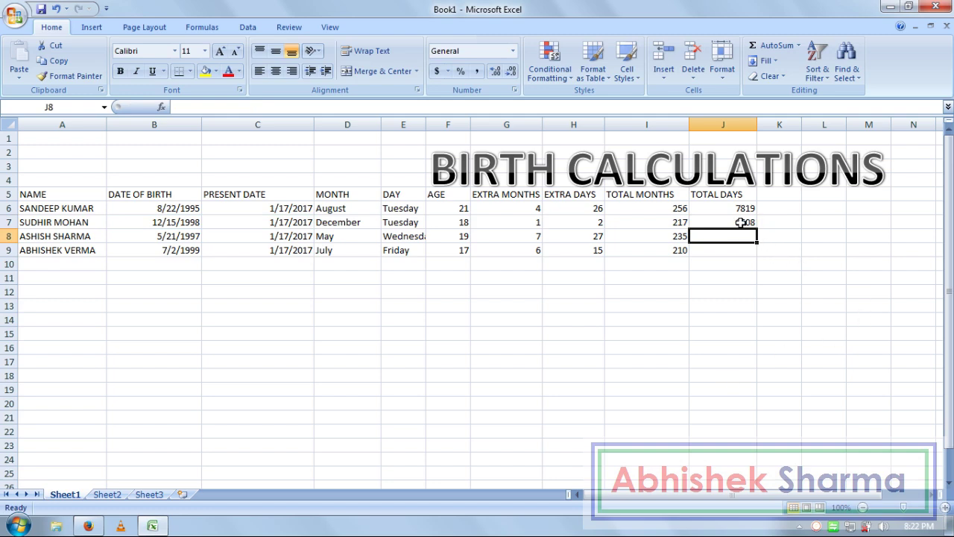
- Copy the J7 formula down to J9, showing 6608, 7181 and 6409
left_click(740, 222)
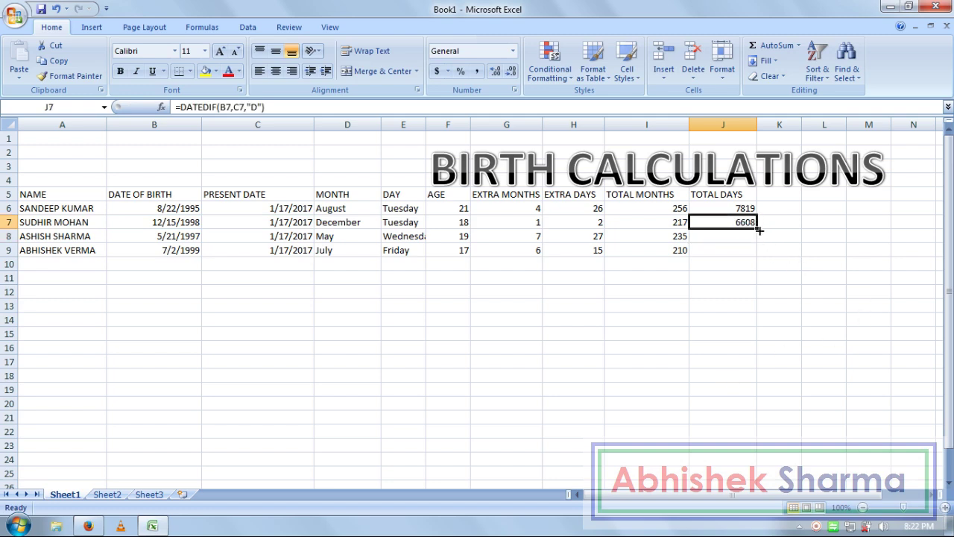
left_click_drag(758, 228, 757, 254)
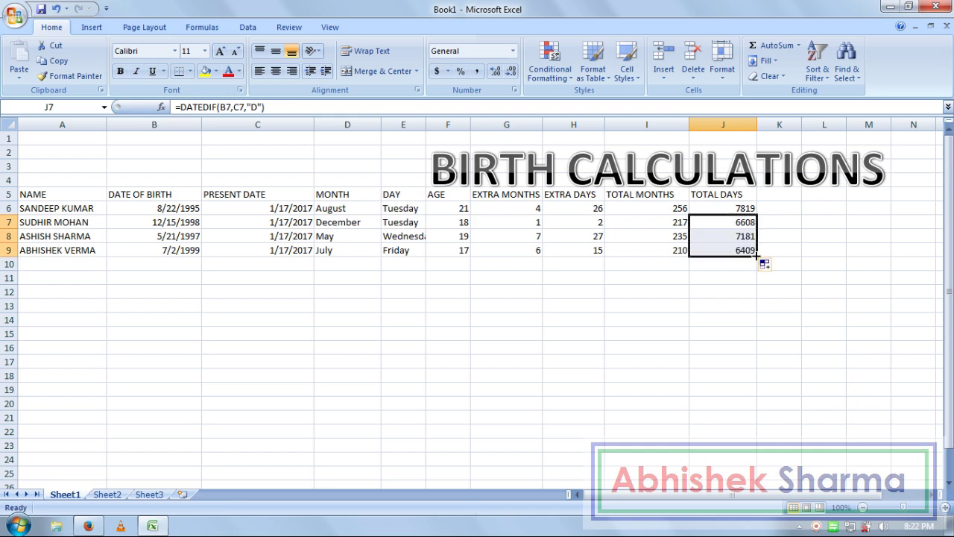
left_click(752, 305)
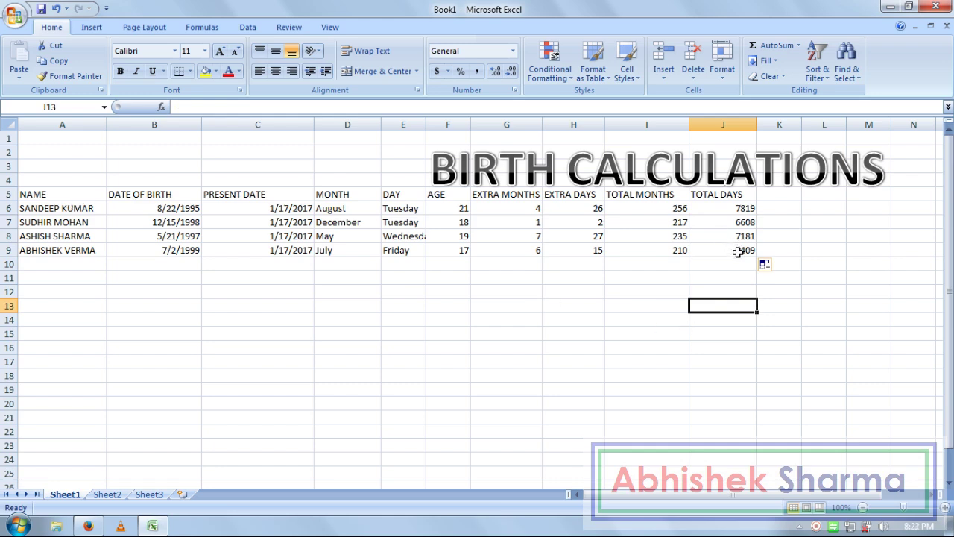
- Autofit the column widths to the row 5 headers
left_click(8, 193)
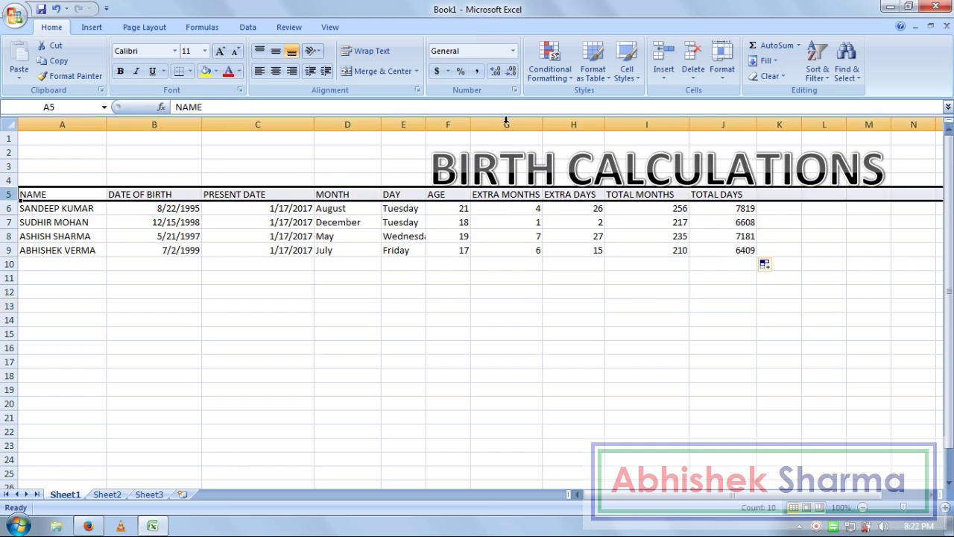
left_click(720, 68)
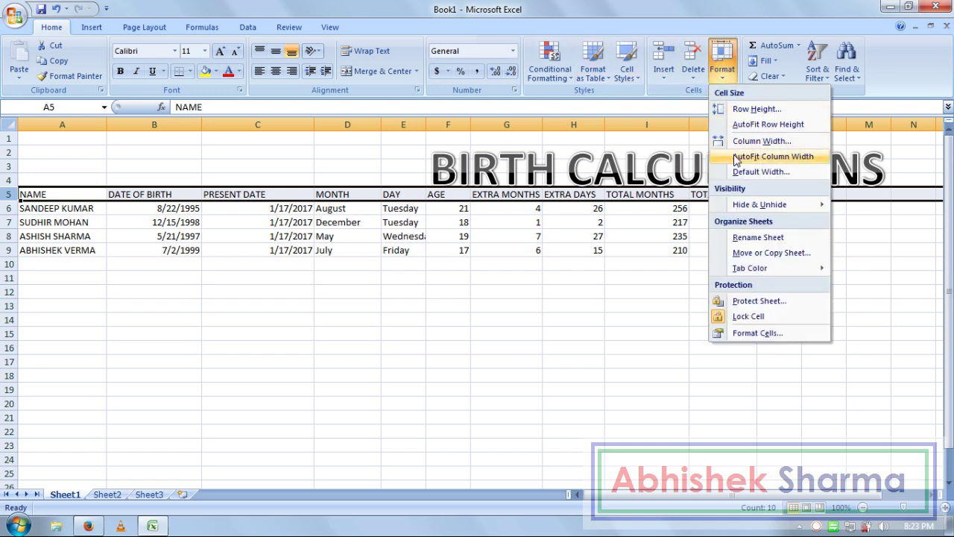
left_click(736, 158)
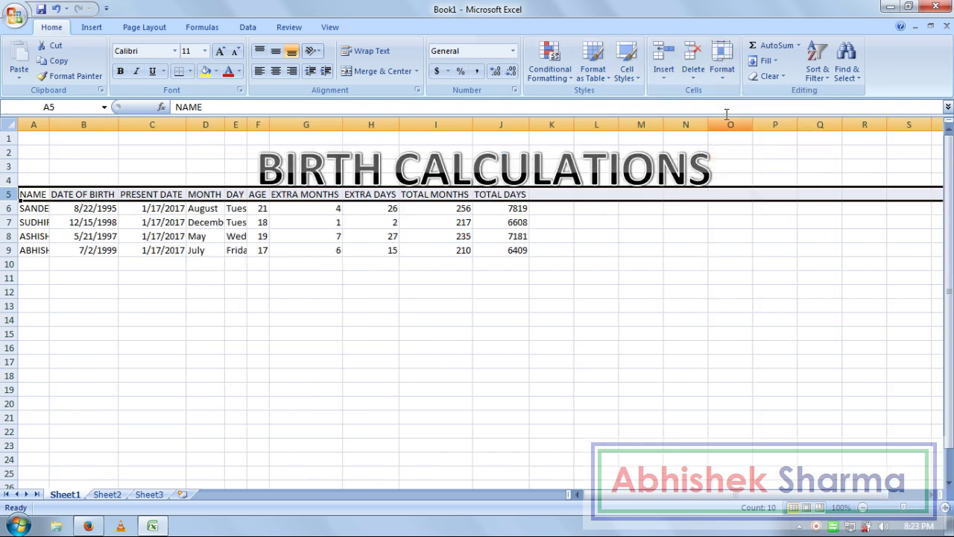
left_click(720, 63)
left_click(741, 159)
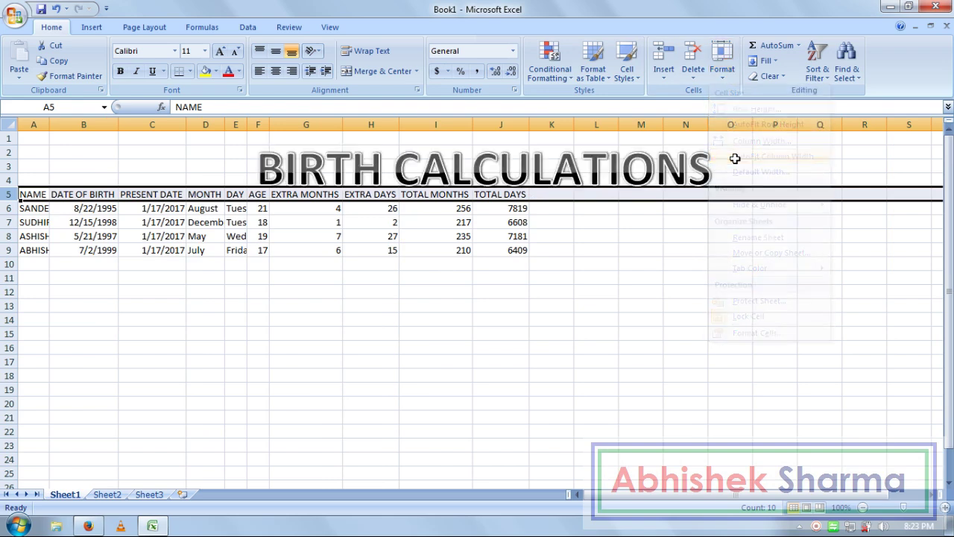
left_click(283, 346)
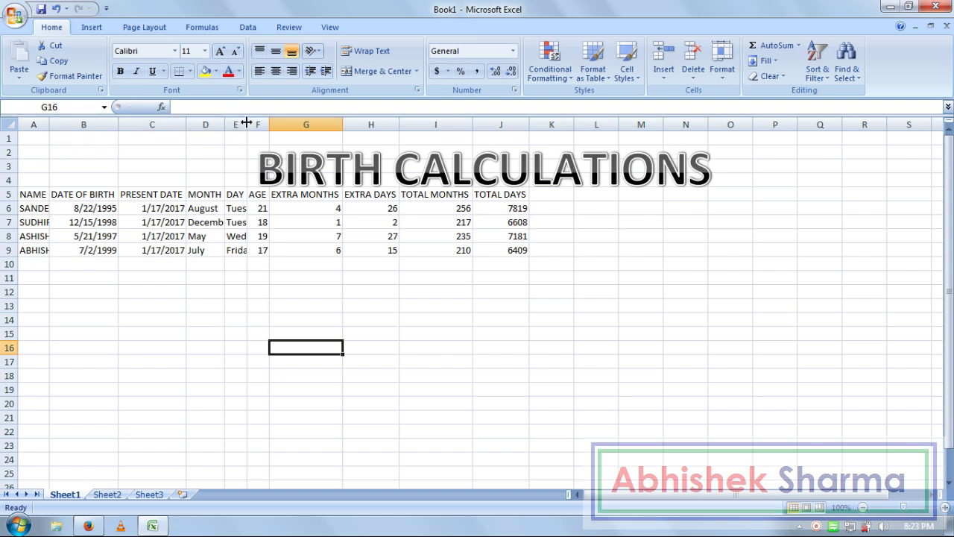
- Widen columns E, I, J, H, B, C and A so every name and heading fits
left_click_drag(247, 123, 322, 124)
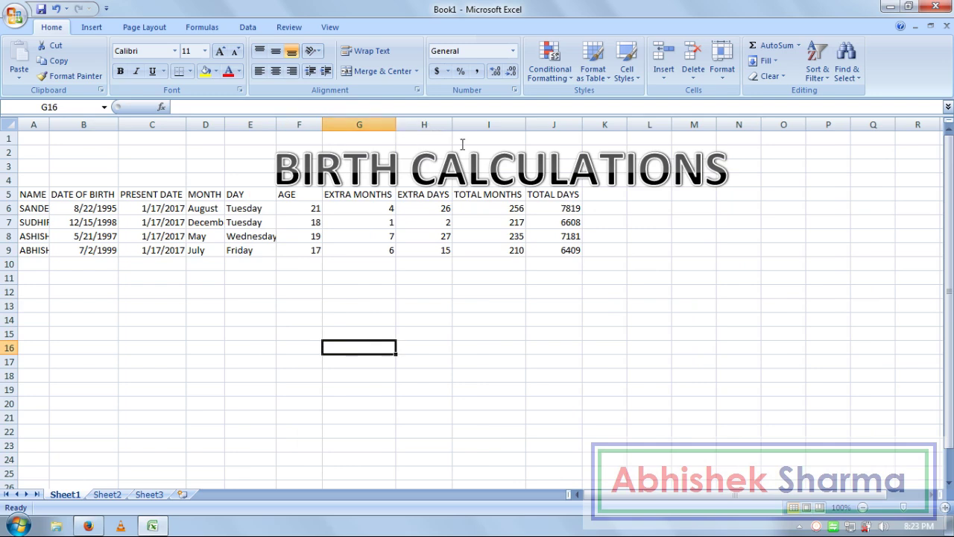
left_click_drag(526, 124, 559, 124)
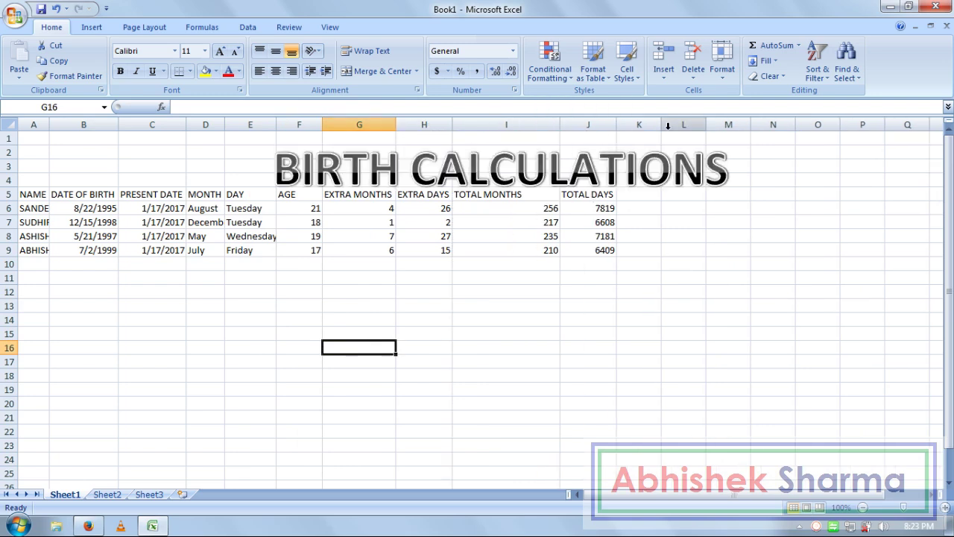
left_click_drag(619, 124, 693, 123)
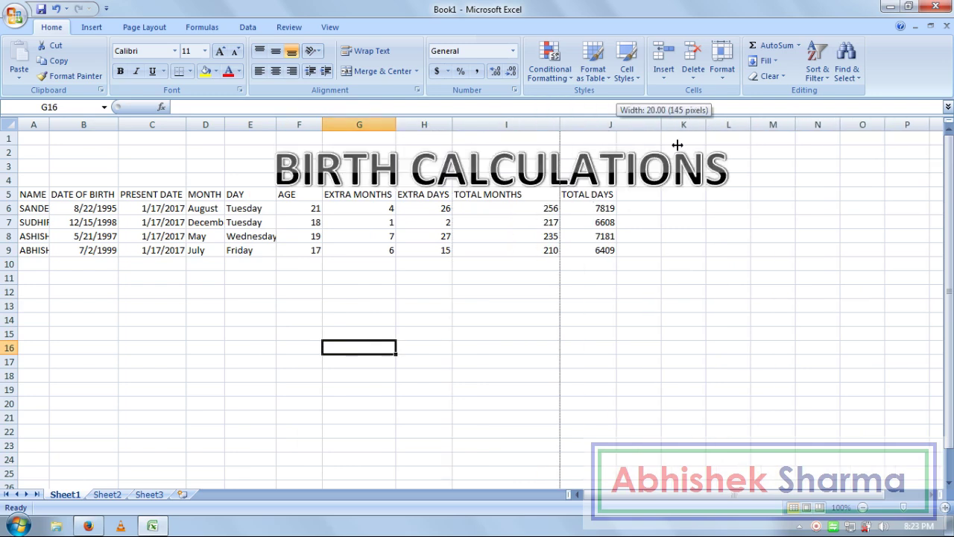
left_click(404, 123)
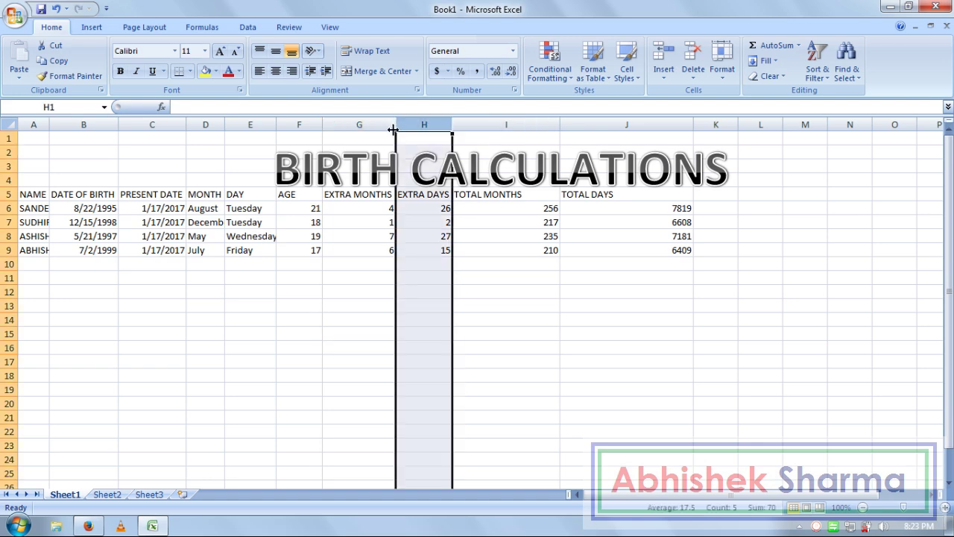
left_click_drag(396, 123, 519, 124)
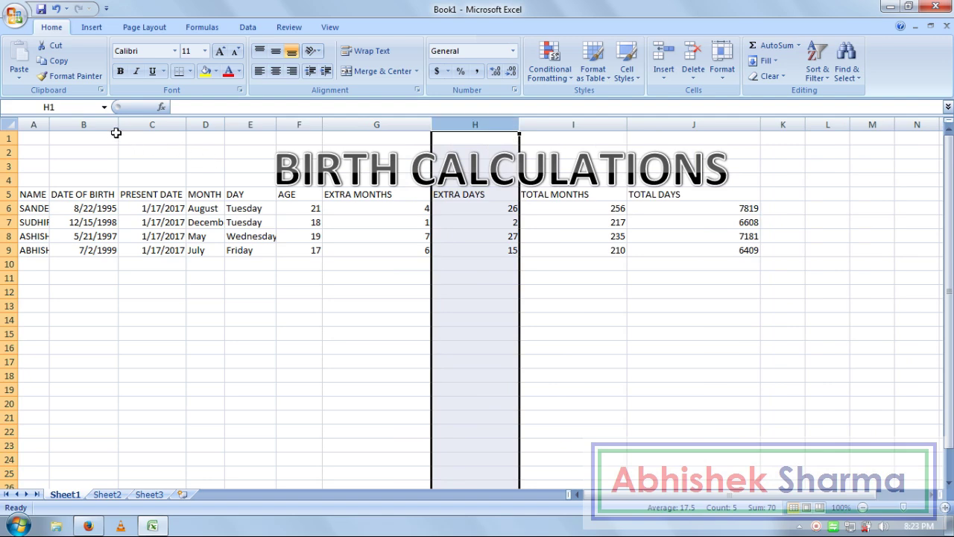
mouse_move(118, 126)
left_mouse_down()
mouse_move(201, 125)
mouse_move(149, 124)
left_mouse_up()
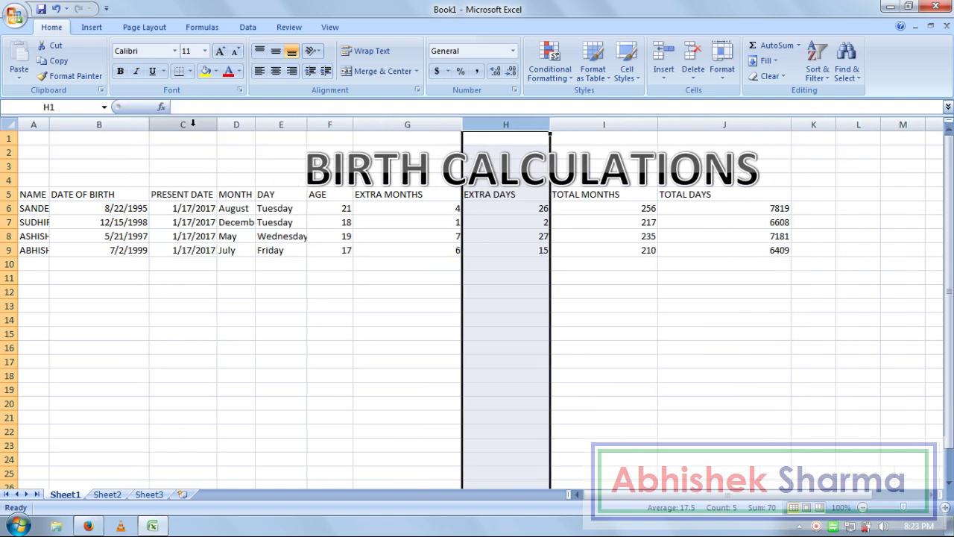
left_click_drag(220, 122, 310, 125)
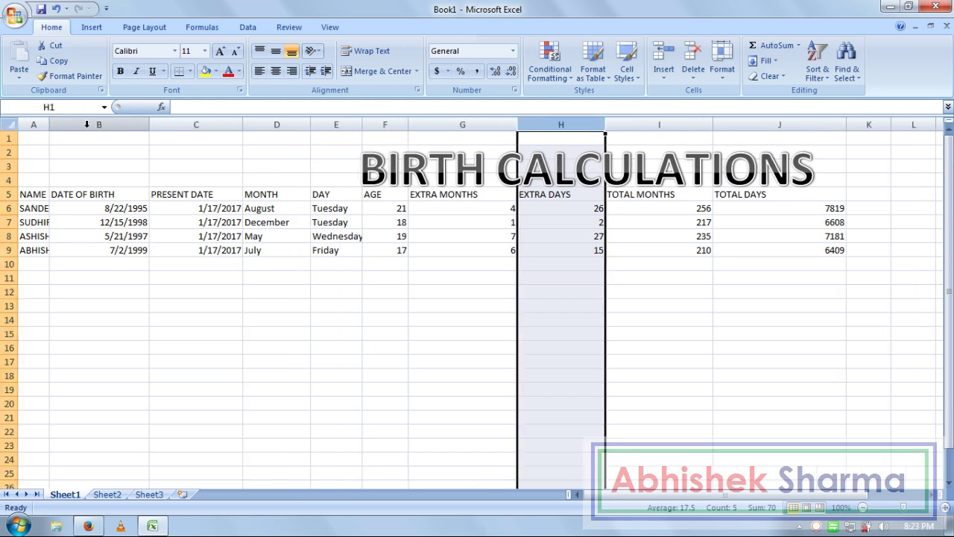
left_click_drag(53, 119, 119, 123)
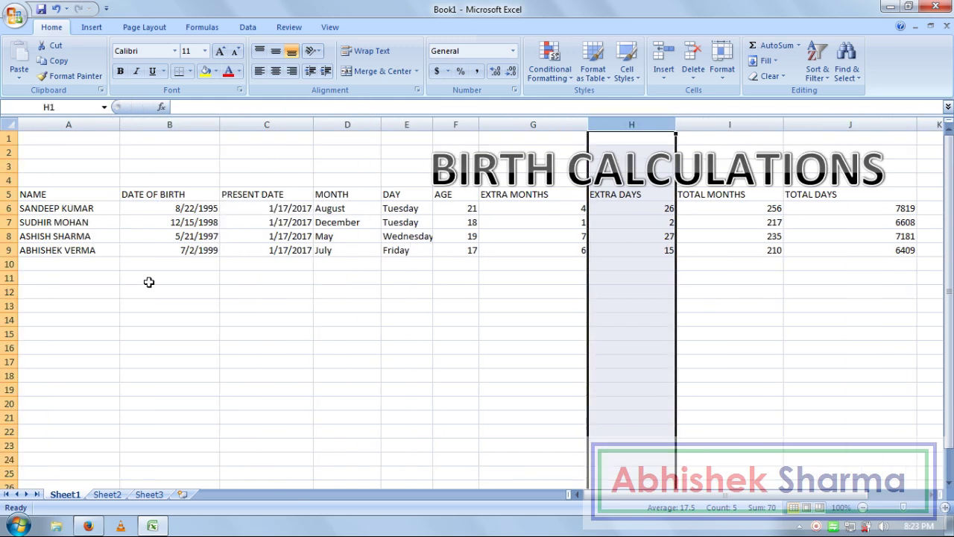
left_click(146, 280)
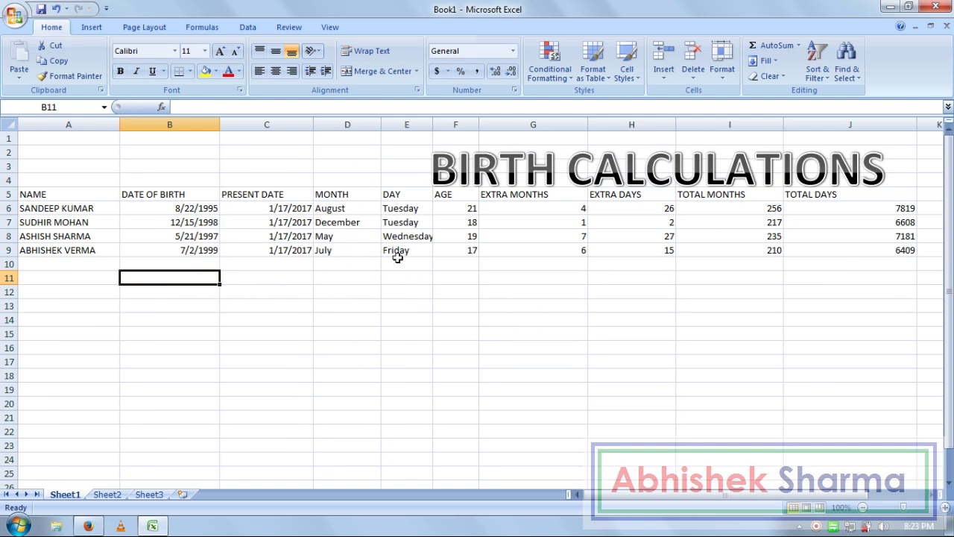
- Apply All Borders to every cell of the table A5:J9
left_click_drag(809, 249, 88, 196)
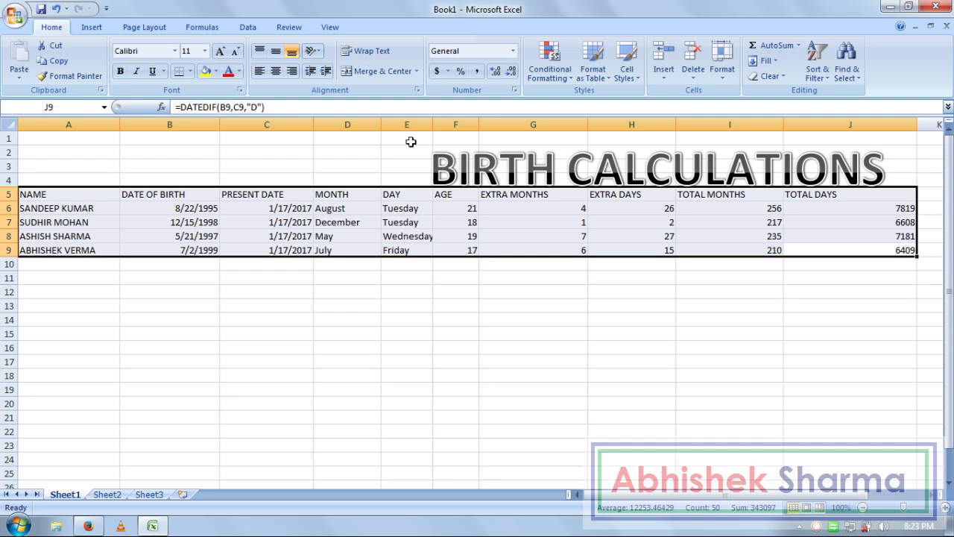
left_click(190, 70)
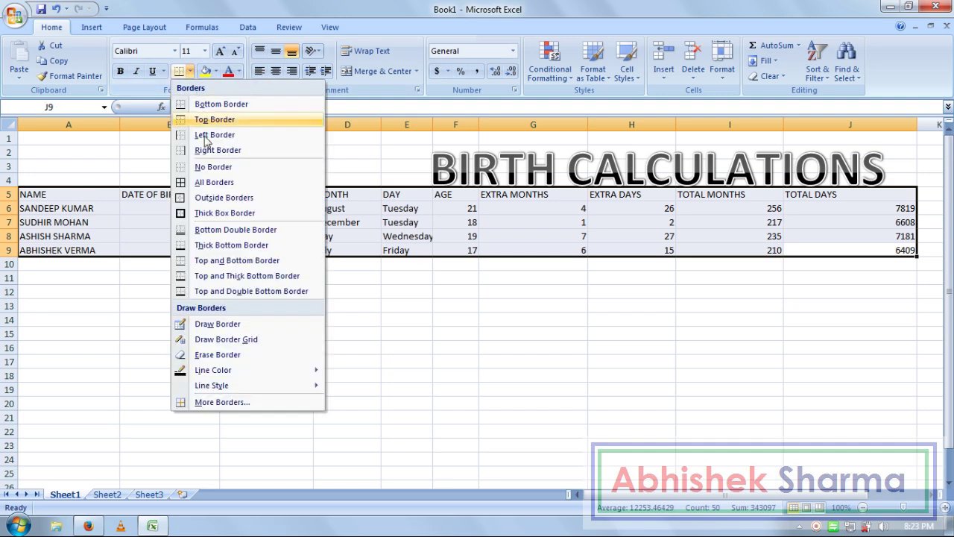
left_click(214, 182)
left_click(496, 372)
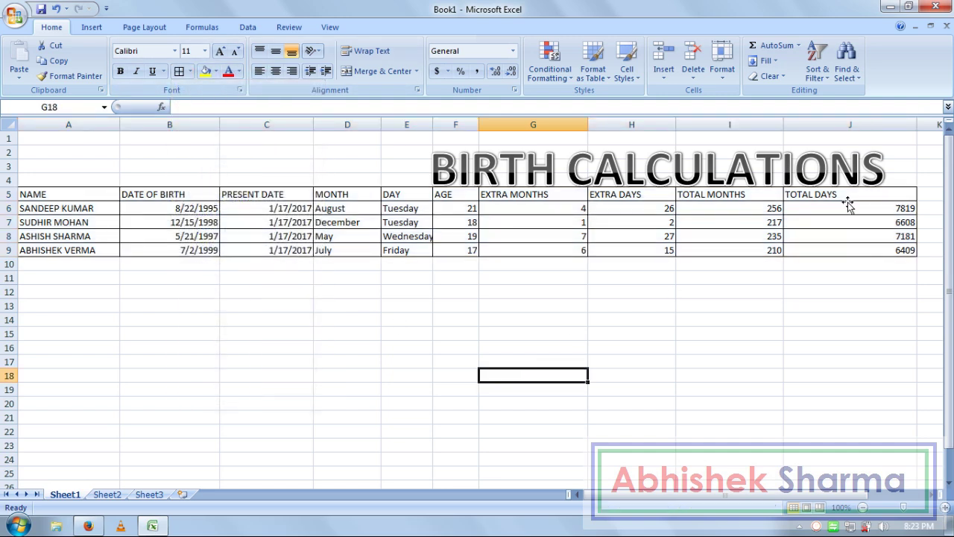
mouse_move(906, 197)
left_mouse_down()
mouse_move(190, 168)
mouse_move(22, 196)
left_mouse_up()
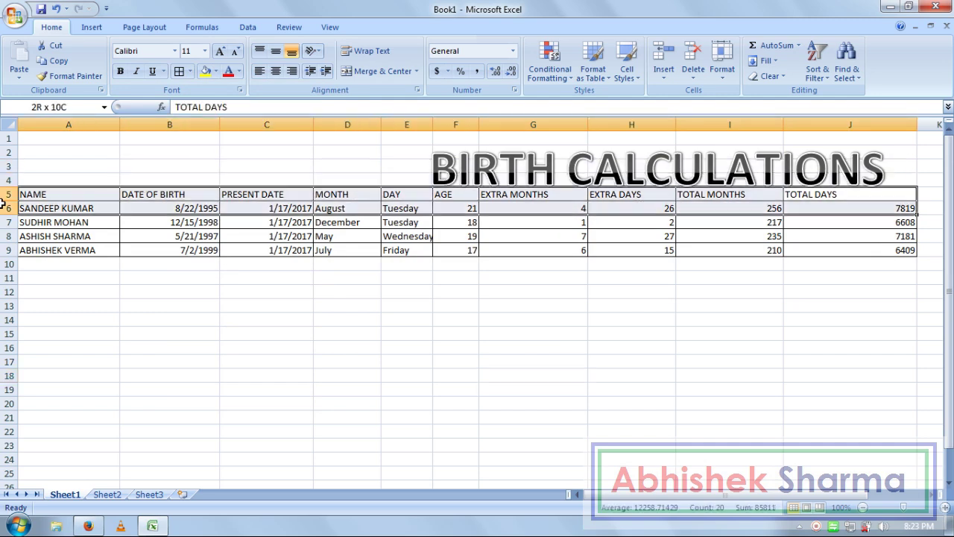
- Format header row A5:J5 bold and underlined with a black fill and yellow font
left_click(122, 72)
left_click(152, 71)
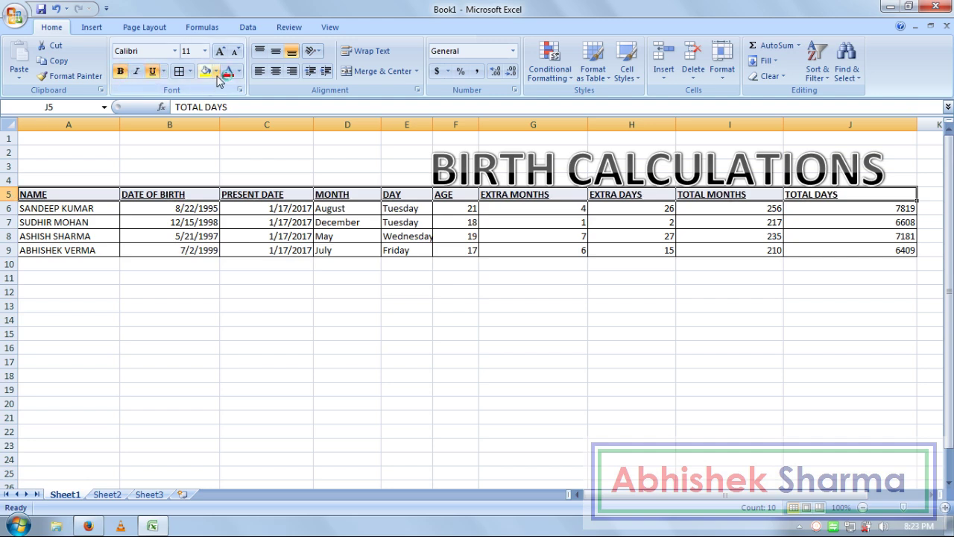
left_click(216, 72)
left_click(224, 99)
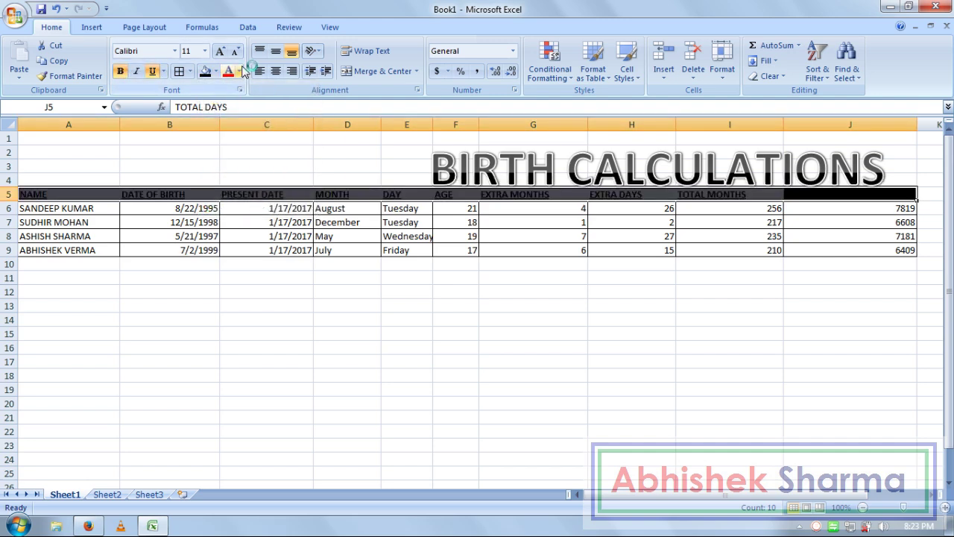
left_click(240, 71)
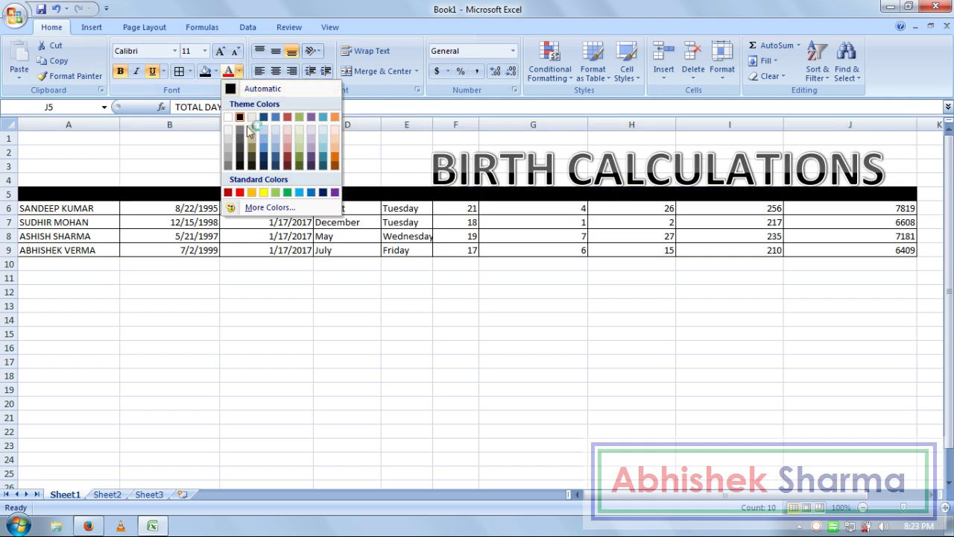
left_click(265, 193)
left_click(337, 293)
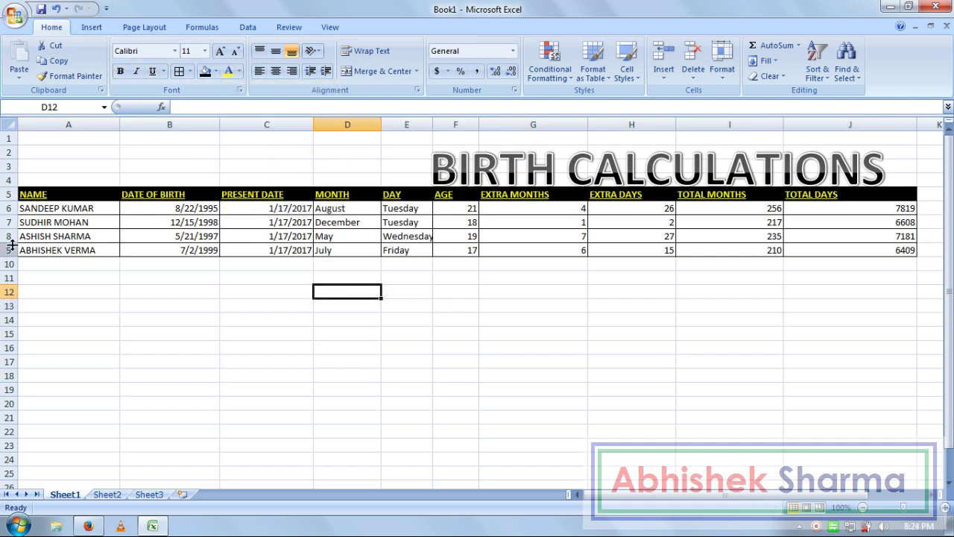
- Move the BIRTH CALCULATIONS title box left to centre it over the table
left_click(539, 163)
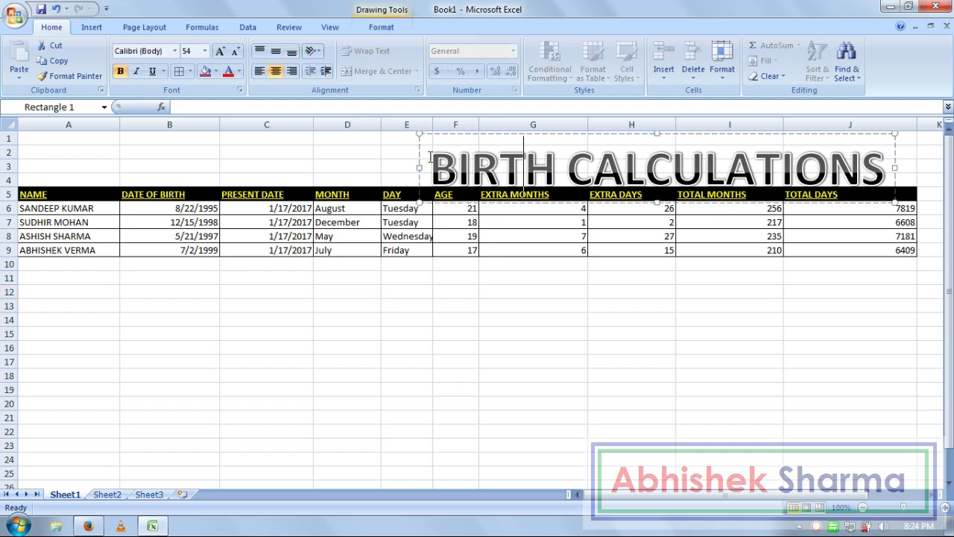
left_click_drag(420, 152, 273, 146)
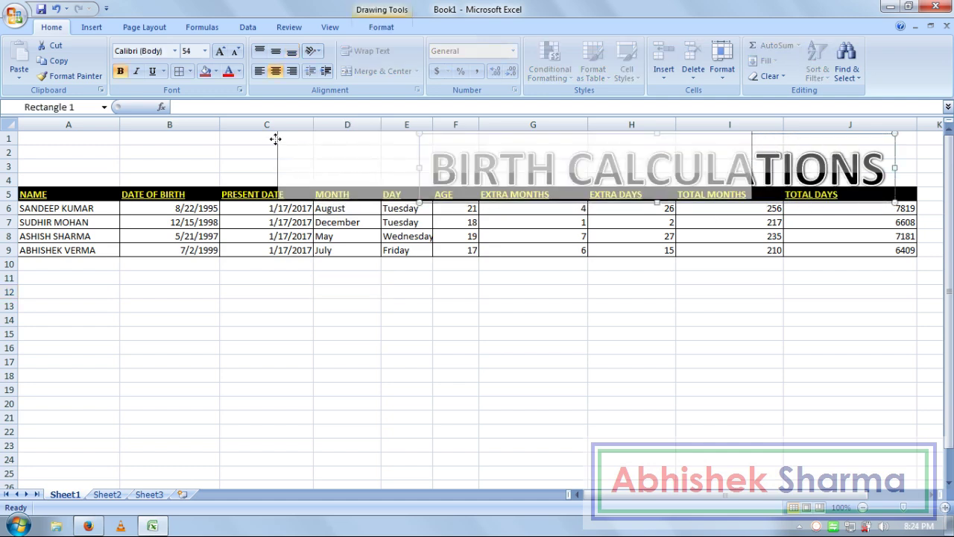
left_click(685, 432)
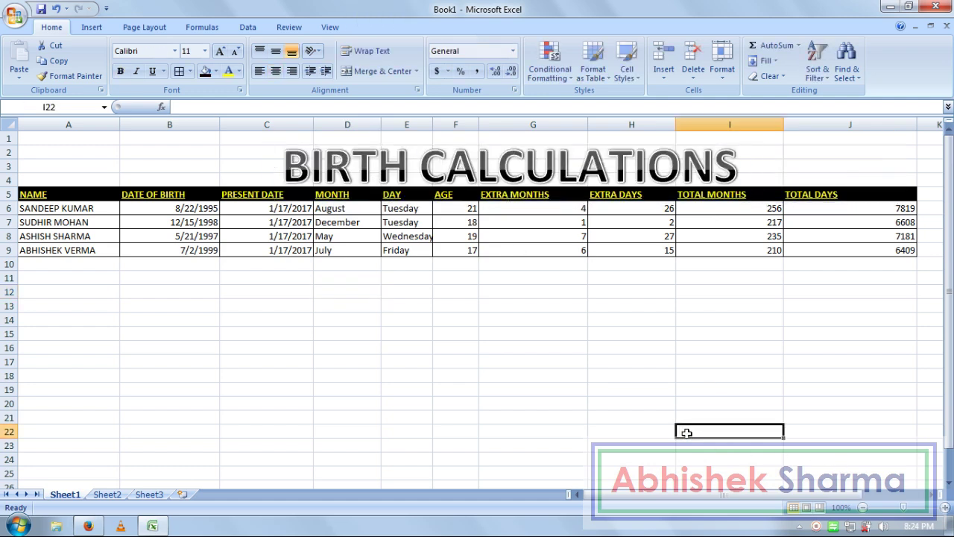
- Insert a blank row above header row 5, shifting the table to A6:J10
left_click(5, 195)
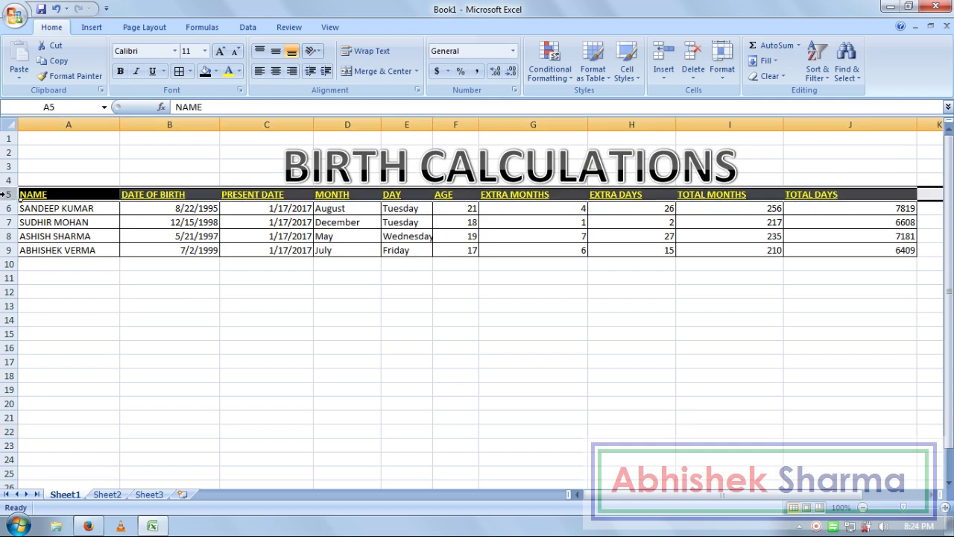
right_click(6, 196)
left_click(41, 266)
left_click(245, 342)
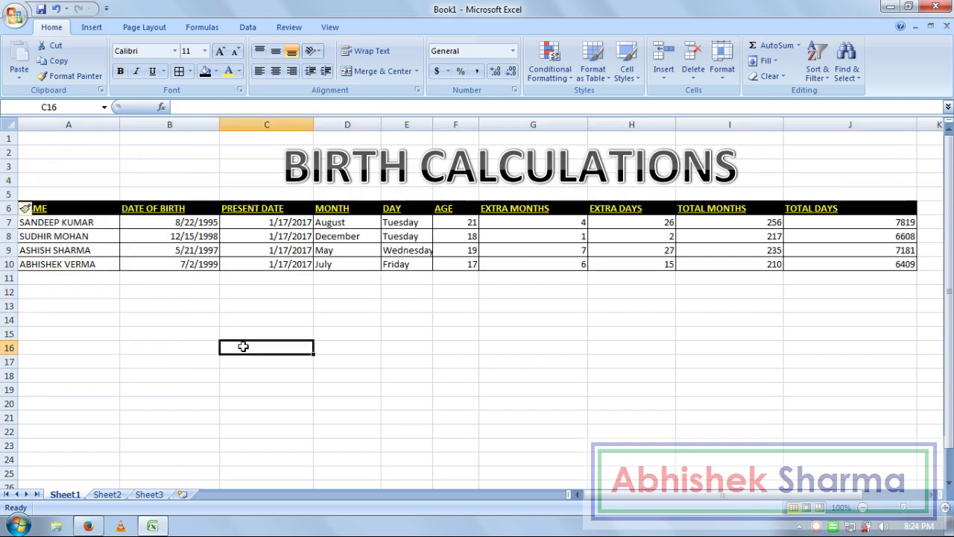
left_click(607, 336)
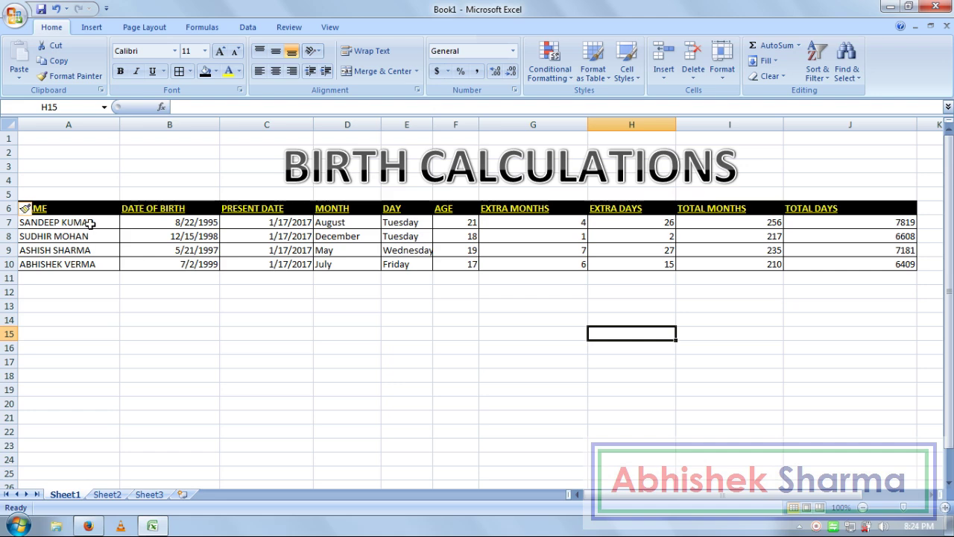
- Give the names in A7:A10 a black fill with white text
left_click_drag(89, 222, 90, 264)
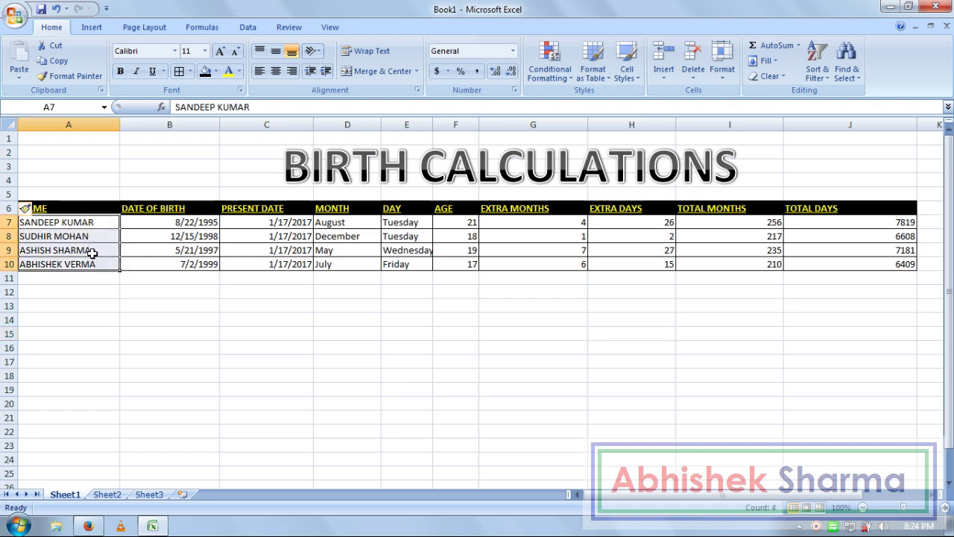
left_click(215, 71)
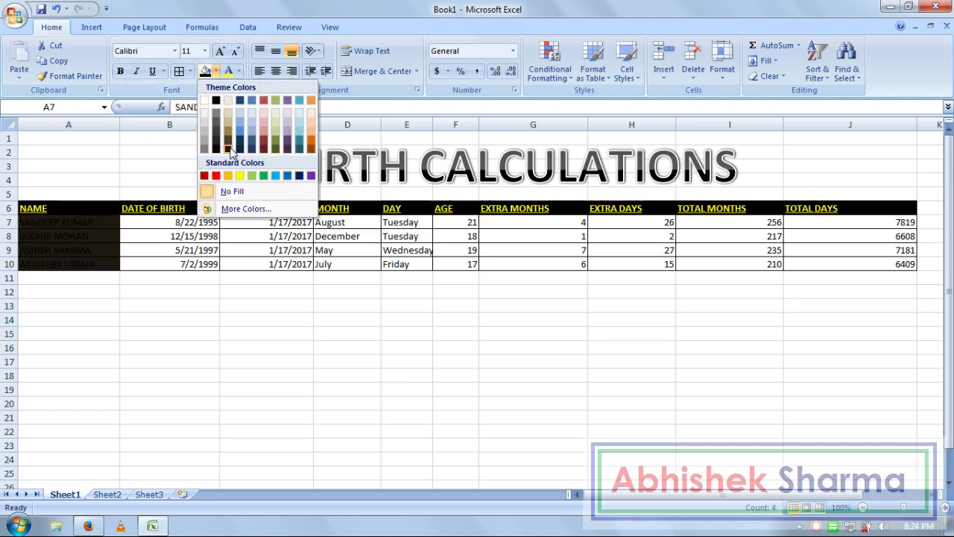
left_click(228, 148)
left_click(238, 72)
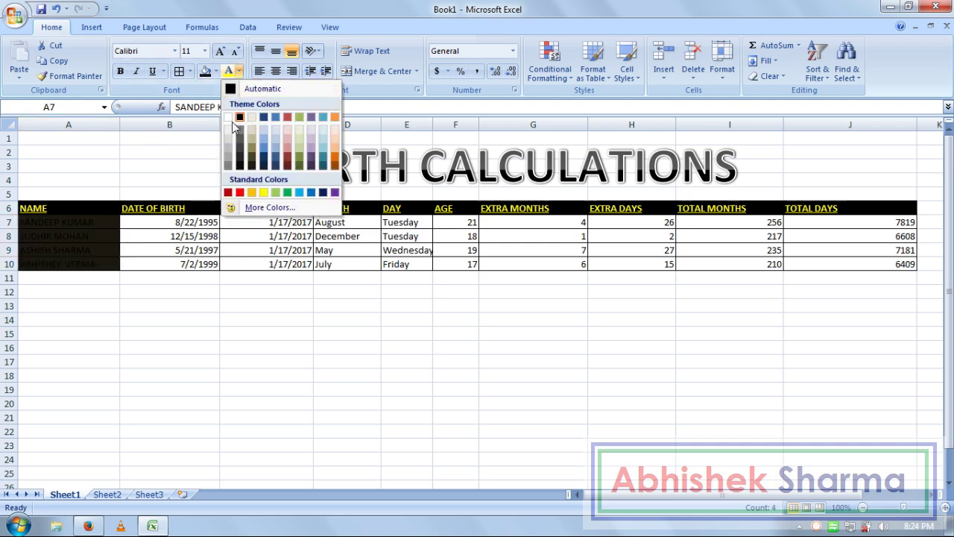
left_click(228, 117)
- Give the dates of birth in B7:B10 a red fill with white text
left_click_drag(182, 221, 186, 263)
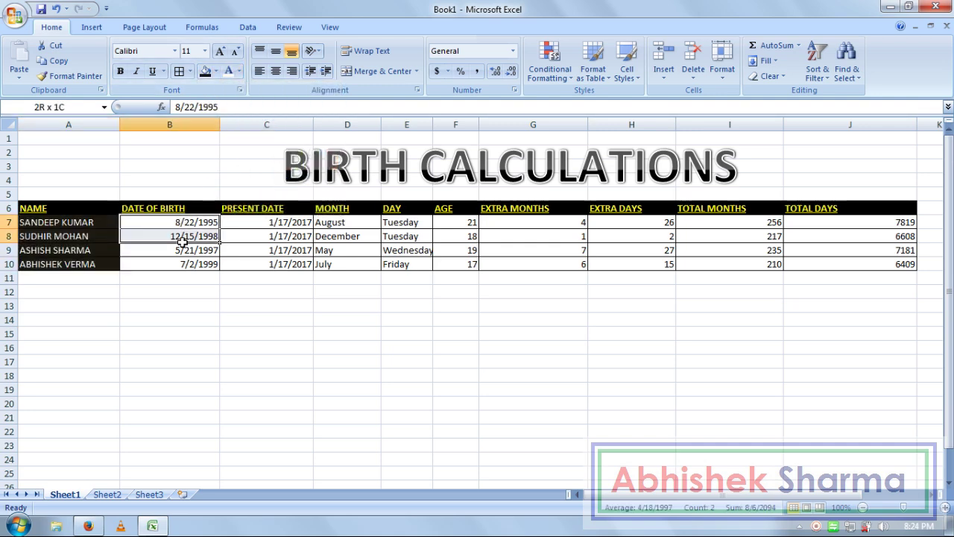
left_click(215, 72)
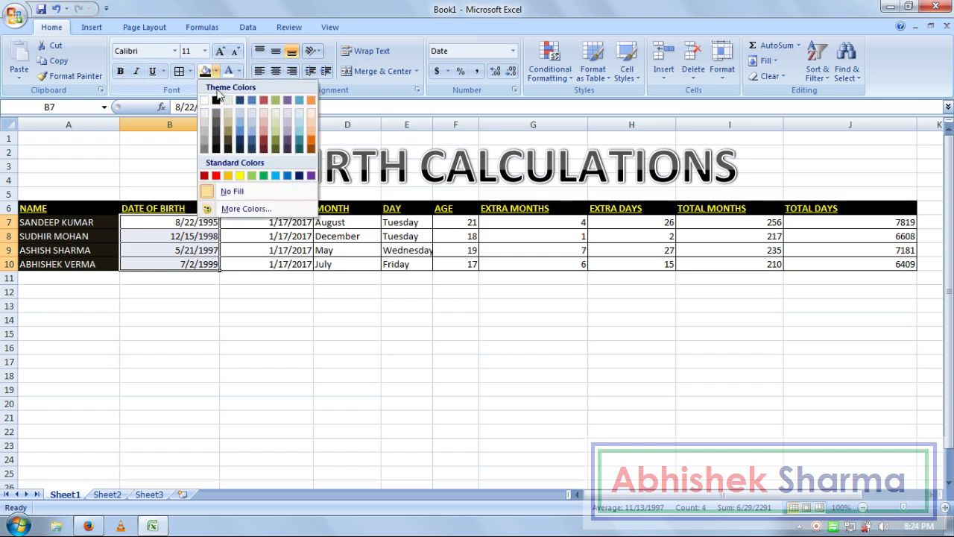
left_click(213, 176)
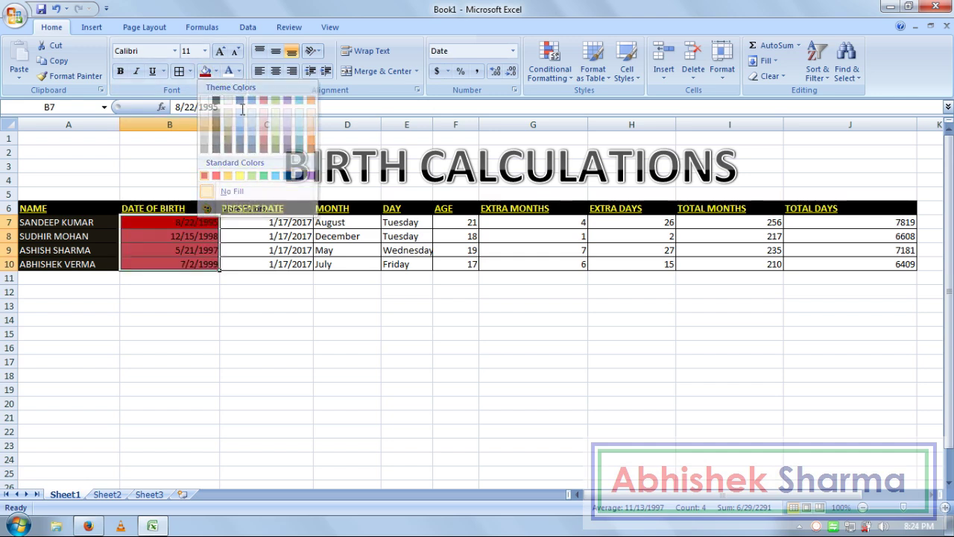
left_click(238, 71)
left_click(227, 117)
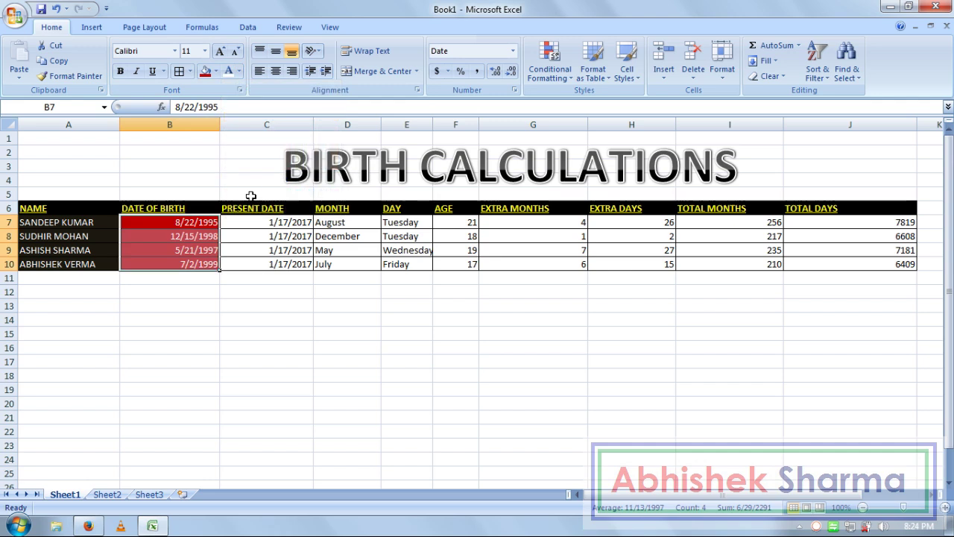
left_click_drag(259, 226, 258, 262)
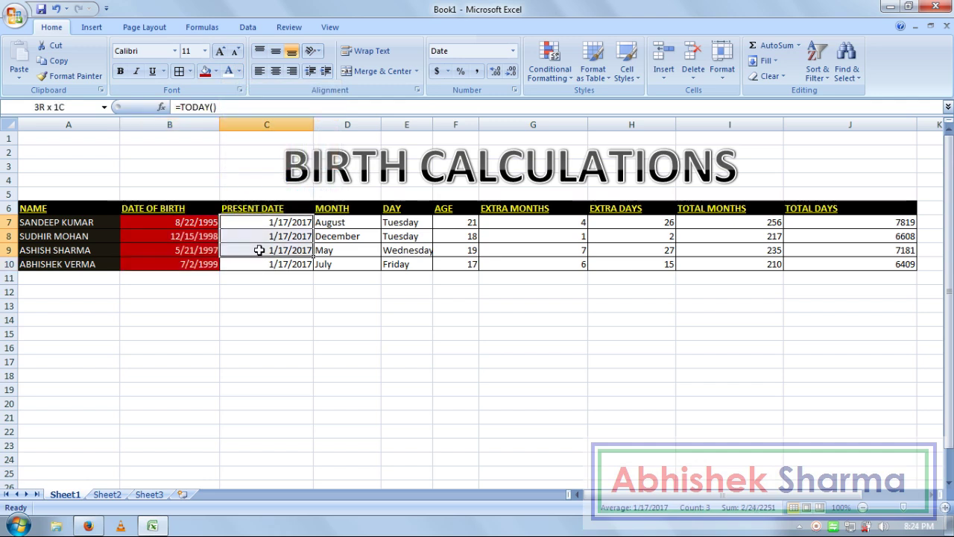
- Fill C7:C10 green, then darken it to a custom dark green via More Colors
left_click(216, 72)
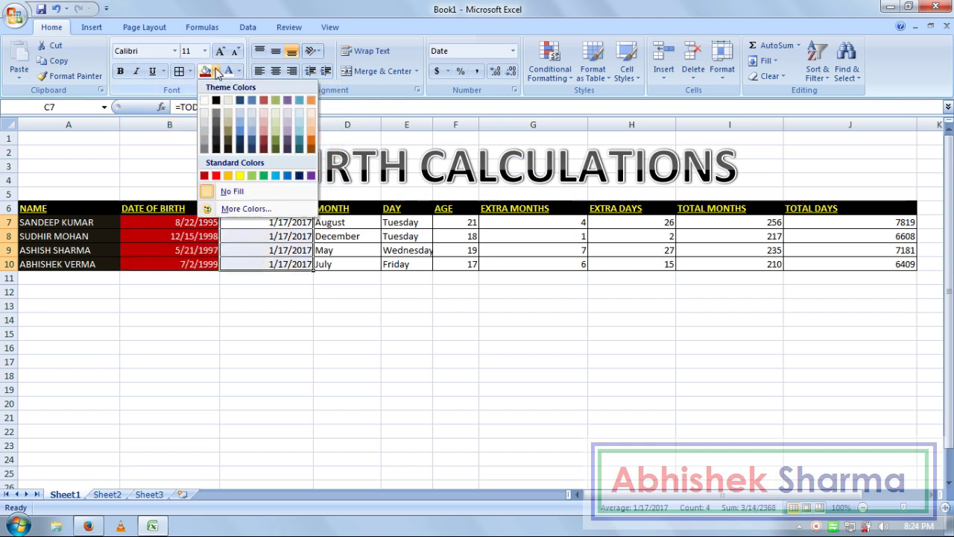
left_click(264, 175)
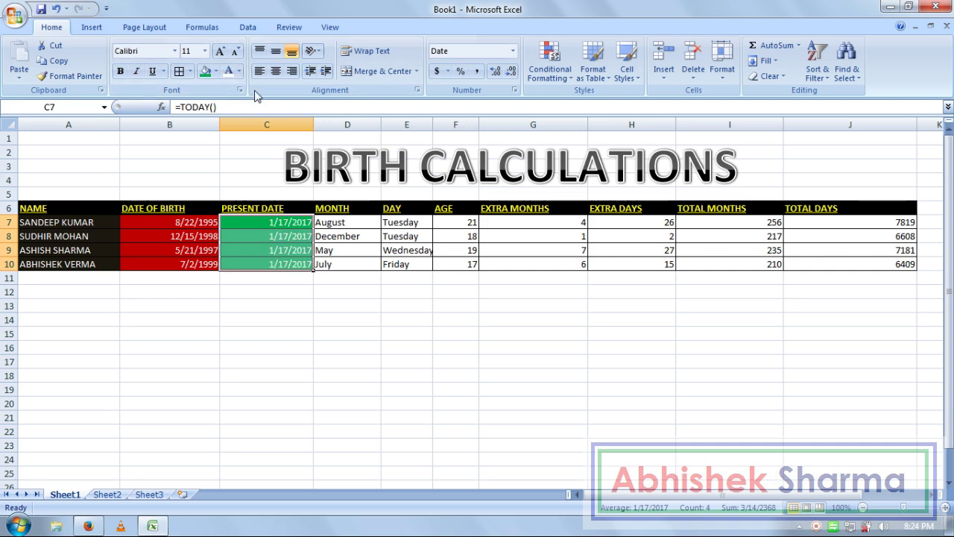
left_click(214, 71)
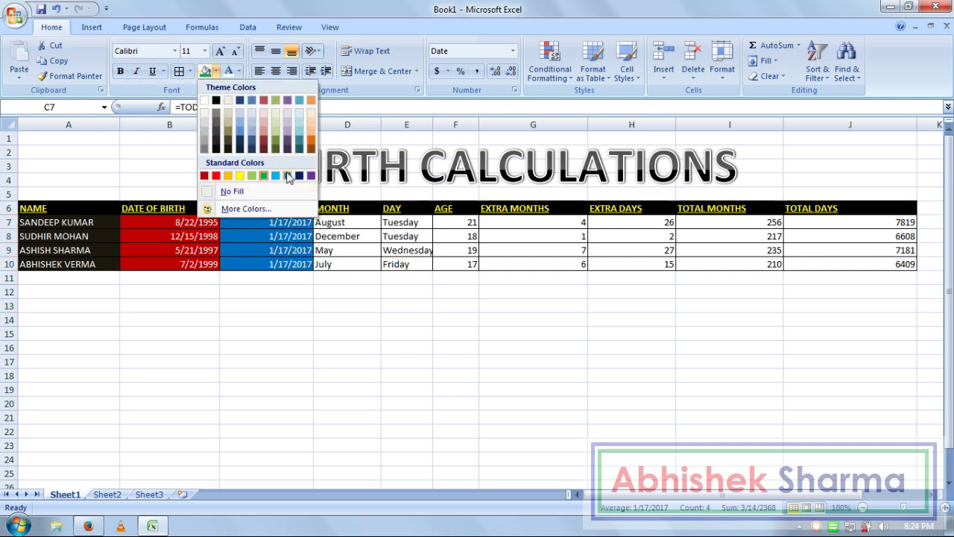
left_click(259, 208)
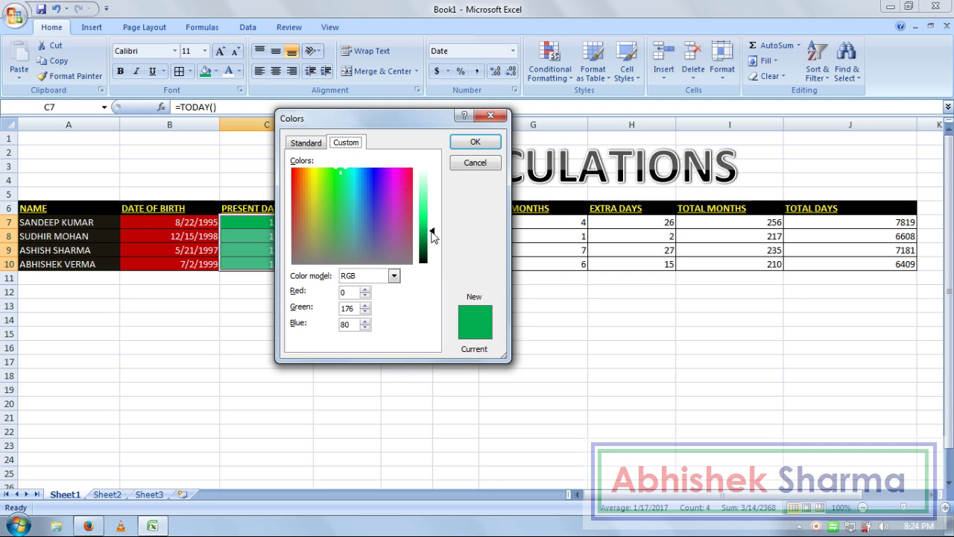
left_click(432, 235)
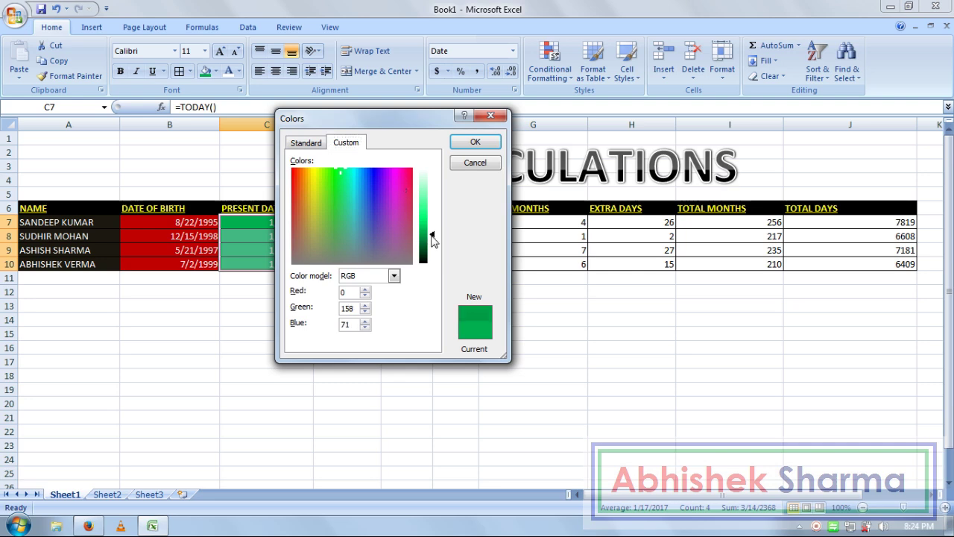
left_click(483, 142)
left_click(386, 266)
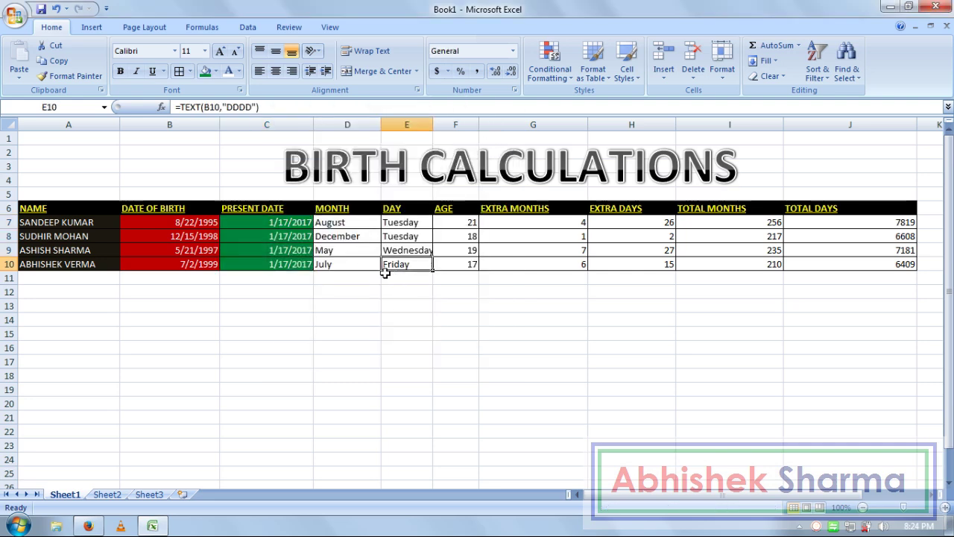
- Give the Month cells D7:D10 a teal fill with white text
left_click(355, 223)
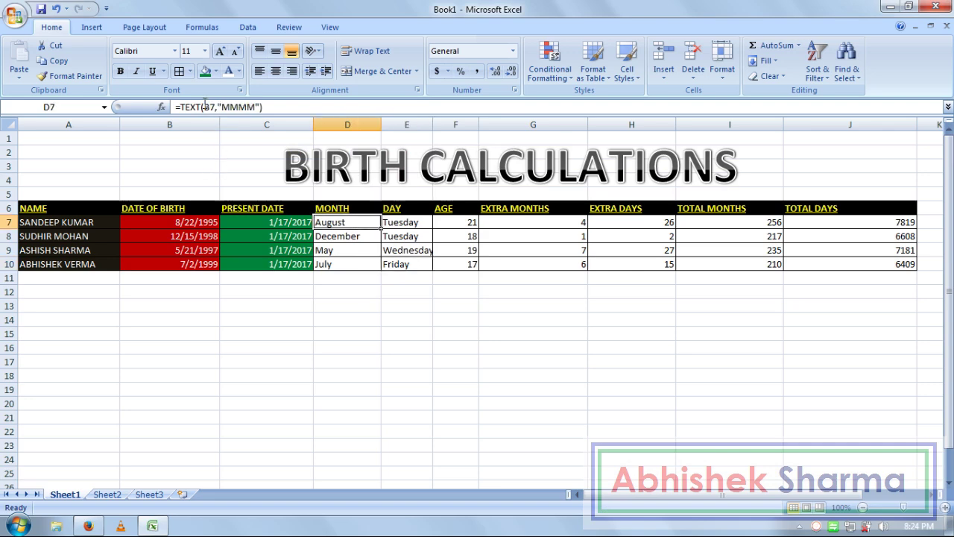
left_click(215, 71)
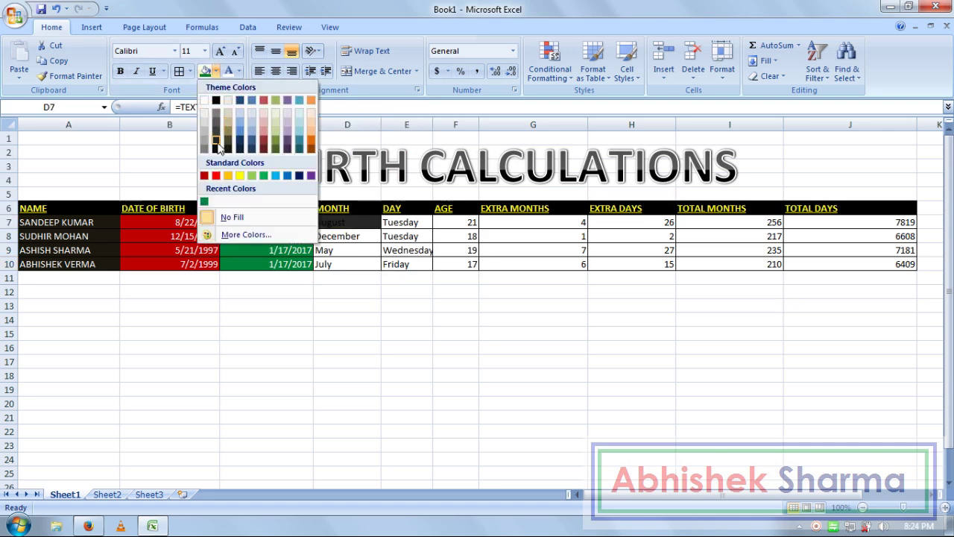
left_click(336, 269)
left_click_drag(332, 264, 335, 223)
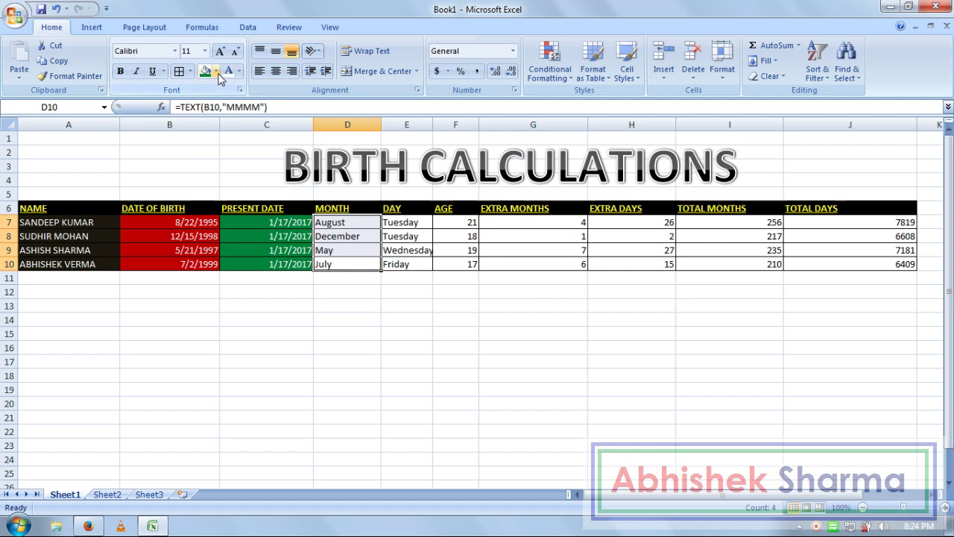
left_click(216, 71)
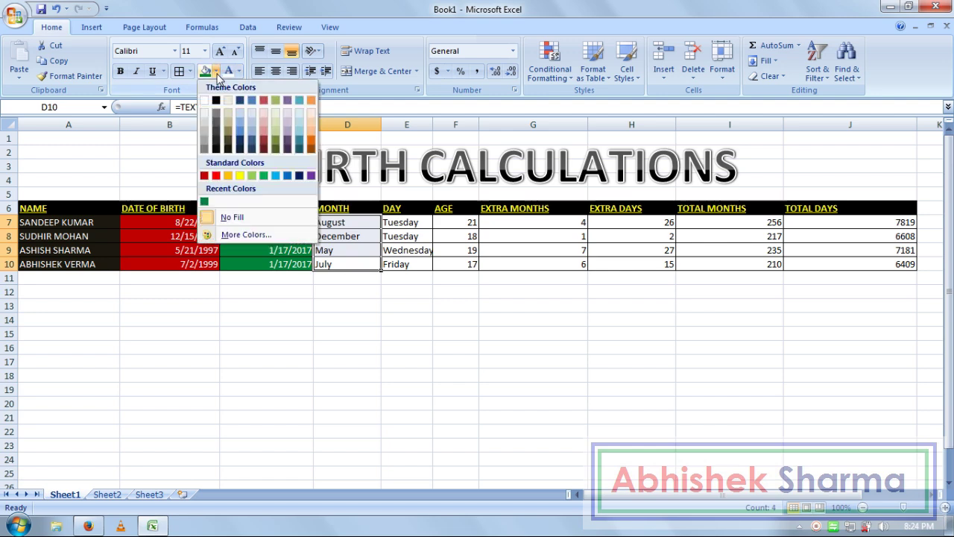
left_click(304, 152)
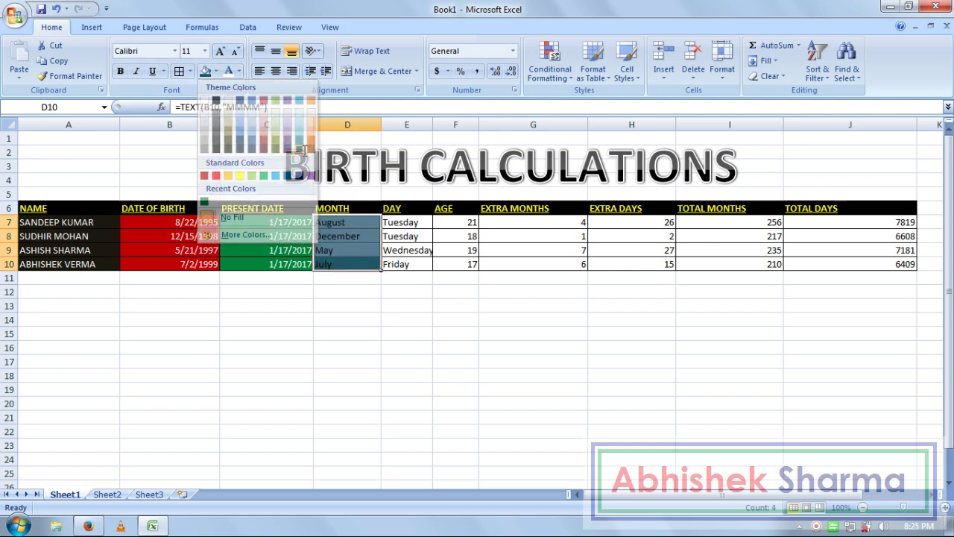
left_click(228, 72)
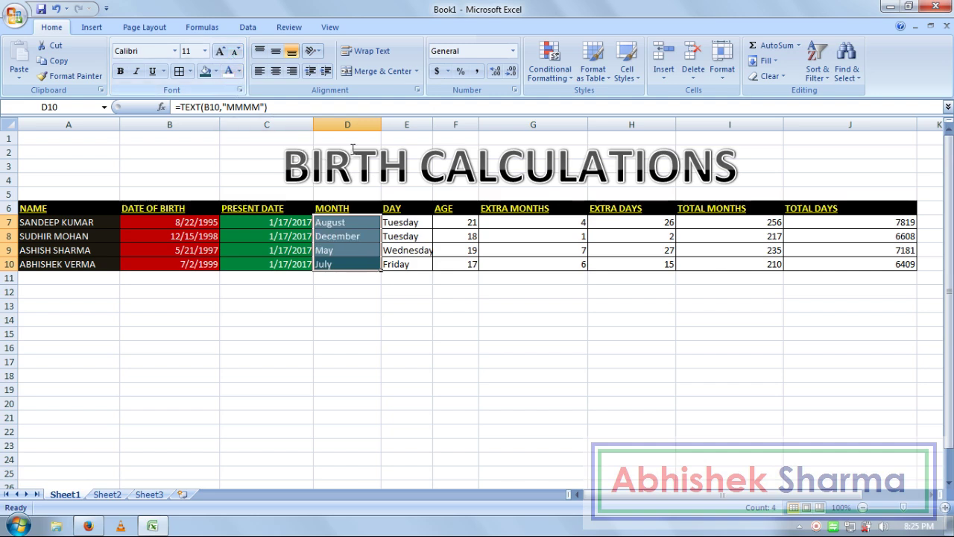
- Fill the Day cells E7:E10 with dark rose, then select the block A7:E10
left_click_drag(427, 261, 412, 221)
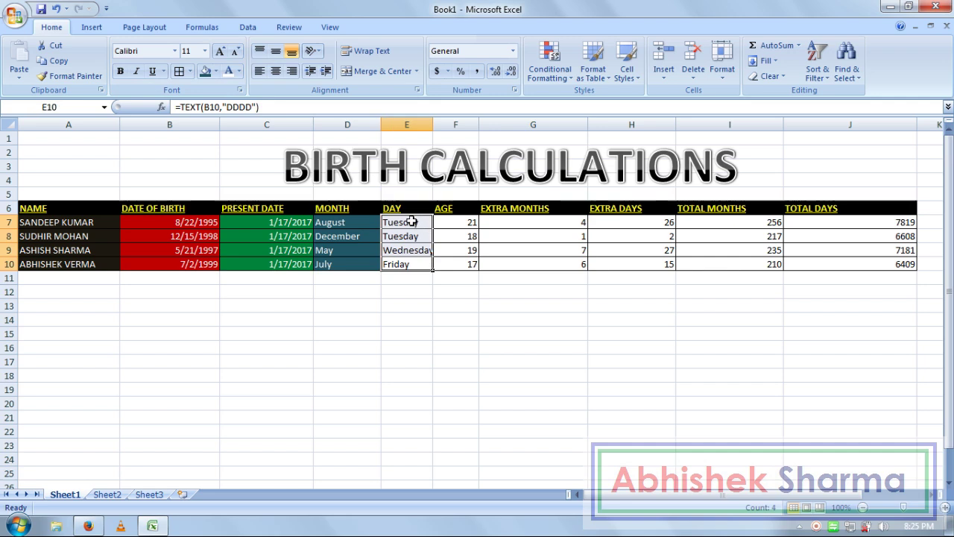
left_click(217, 72)
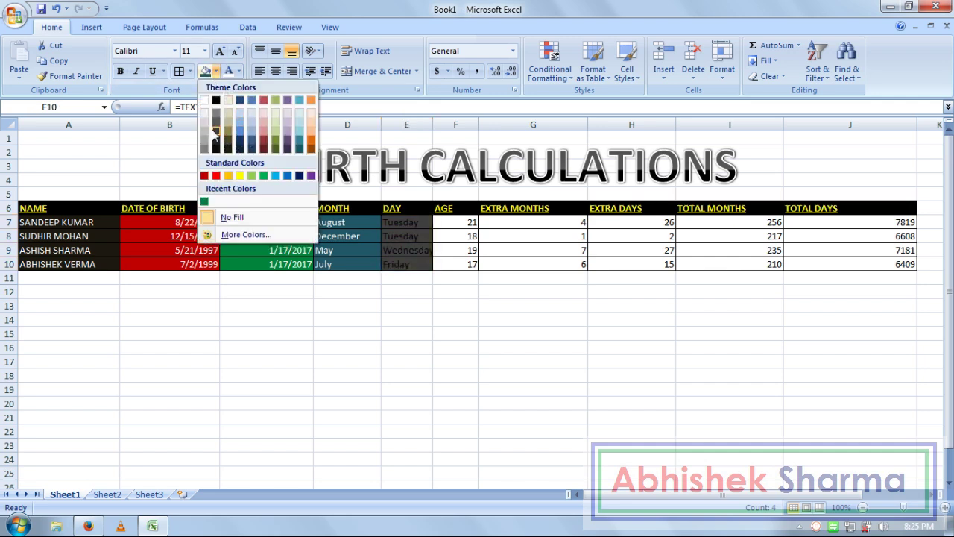
left_click(264, 143)
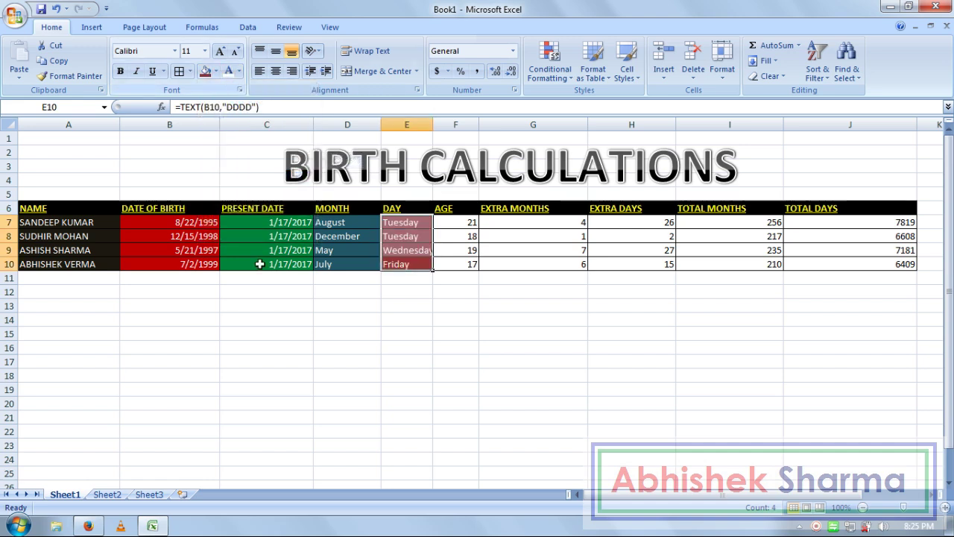
left_click_drag(266, 321, 264, 312)
left_click_drag(385, 269, 105, 222)
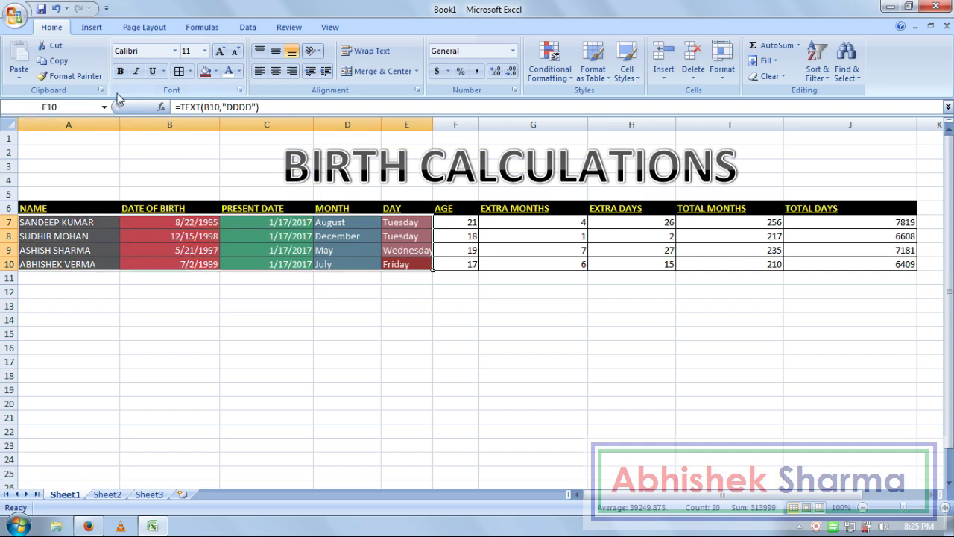
- Copy the A7:E10 column colours onto F7:J10 with Format Painter, then select A7:J10
left_click(71, 76)
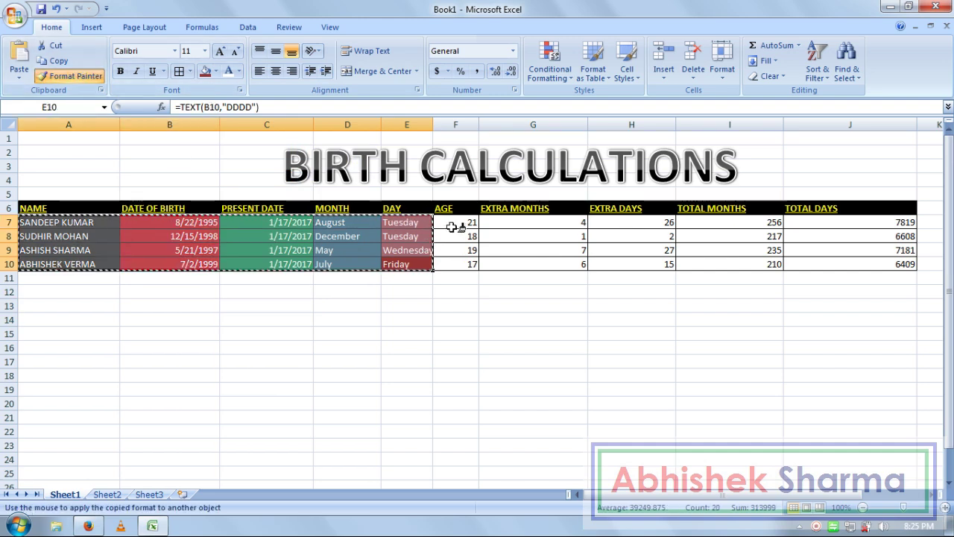
mouse_move(455, 222)
left_mouse_down()
mouse_move(512, 239)
mouse_move(809, 268)
left_mouse_up()
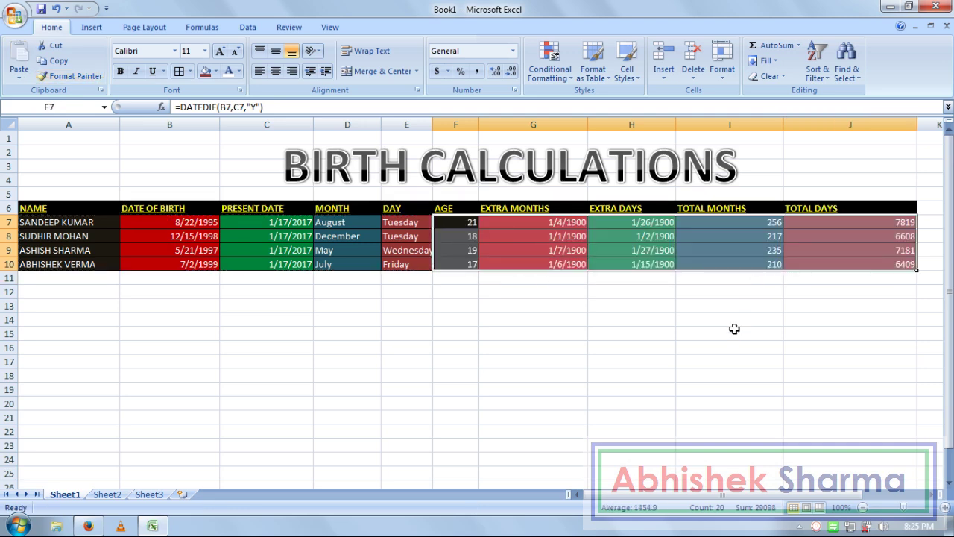
left_click(729, 333)
left_click(437, 408)
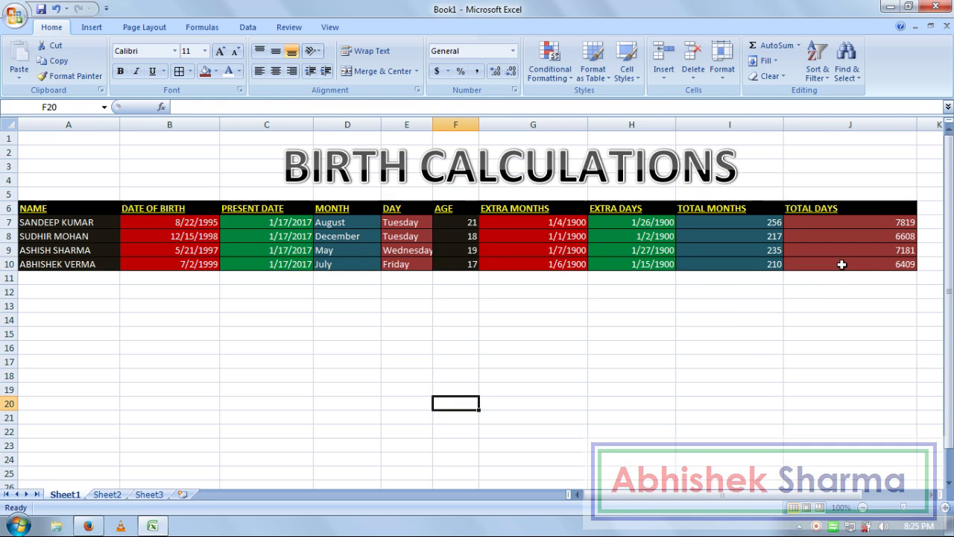
left_click_drag(842, 264, 86, 225)
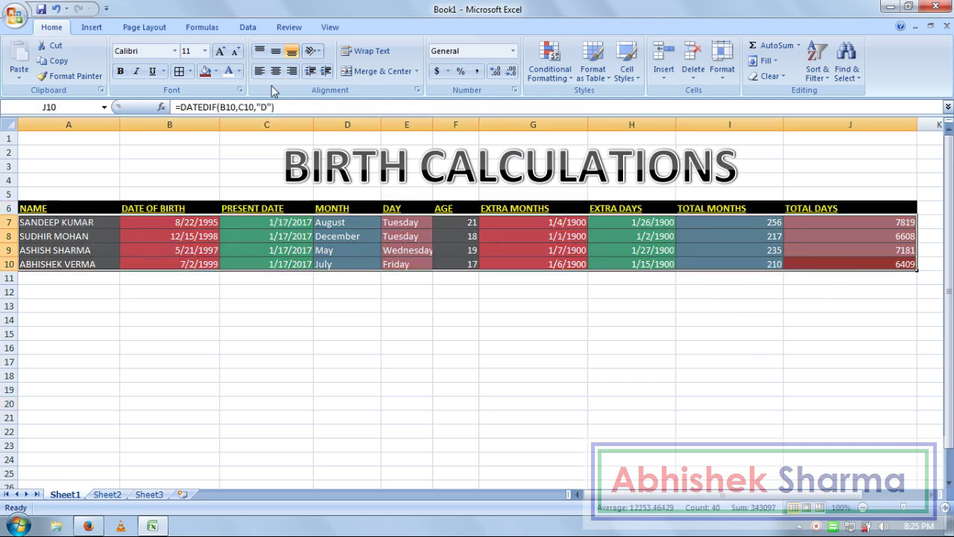
- Bold all data in A7:J10 and deselect to view the result
left_click(121, 73)
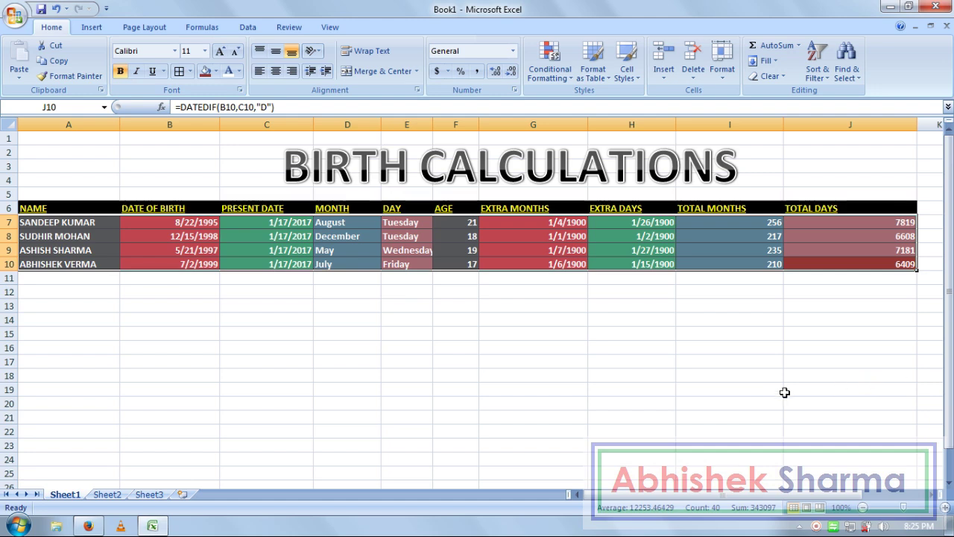
left_click(572, 375)
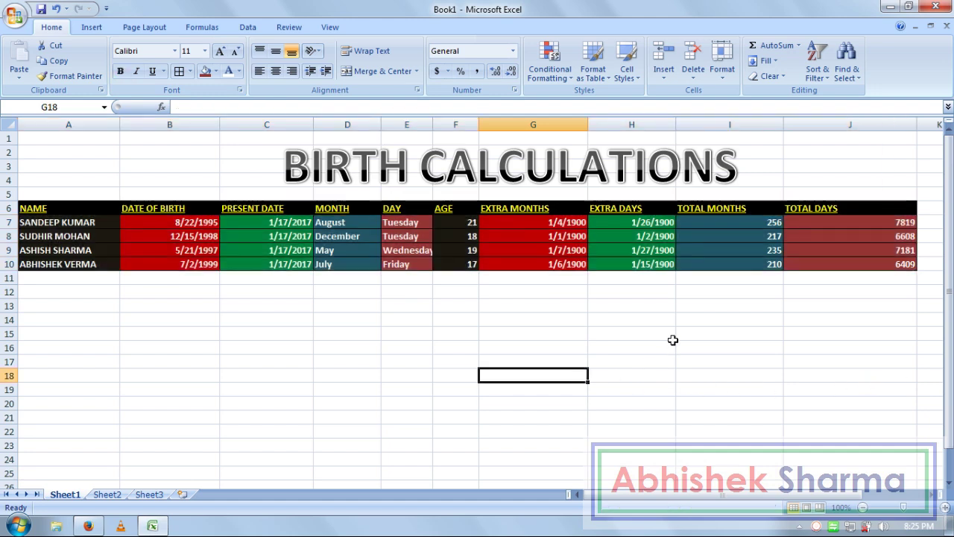